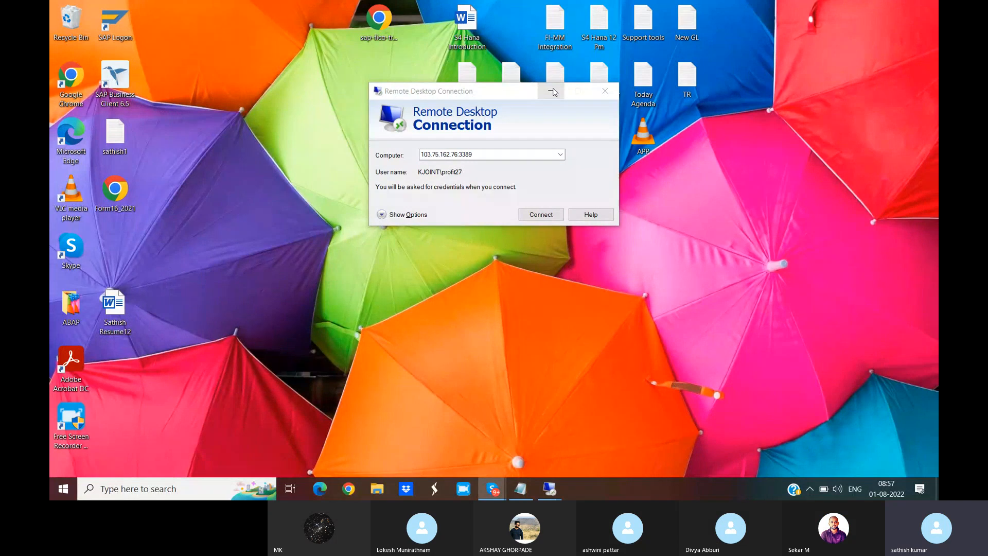
# - Minimize the Remote Desktop Connection window and show the Controlling notes in Notepad, maximized
pyautogui.click(552, 91)
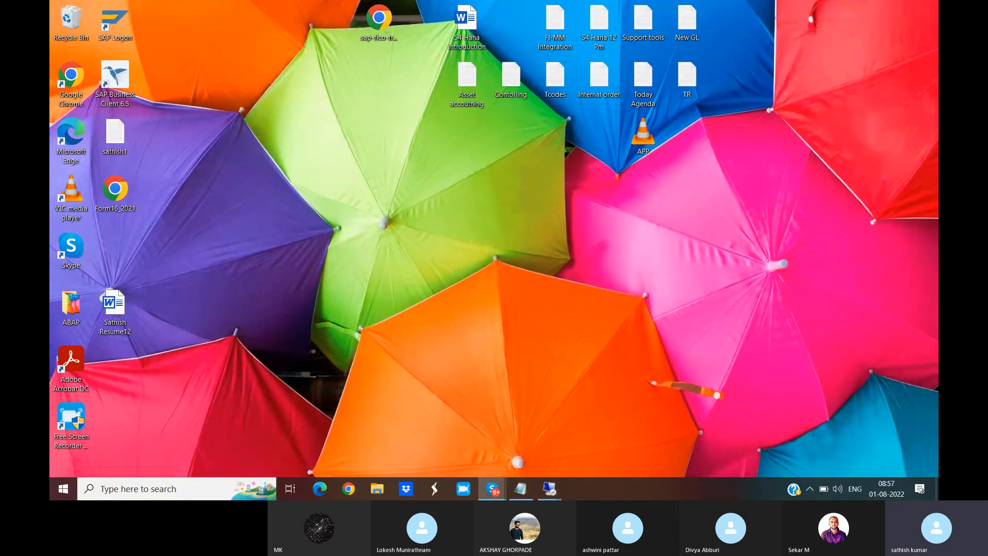
pyautogui.click(520, 492)
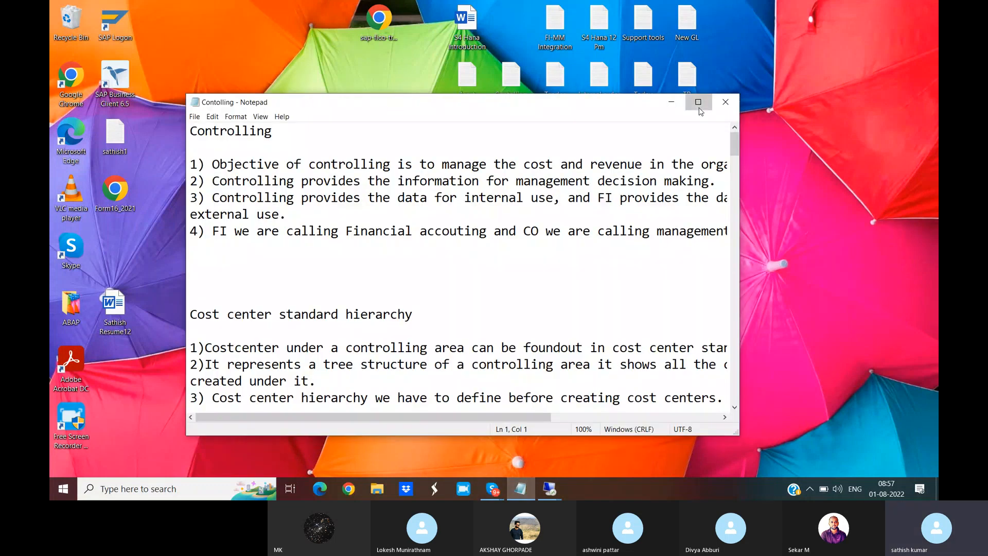
pyautogui.click(699, 102)
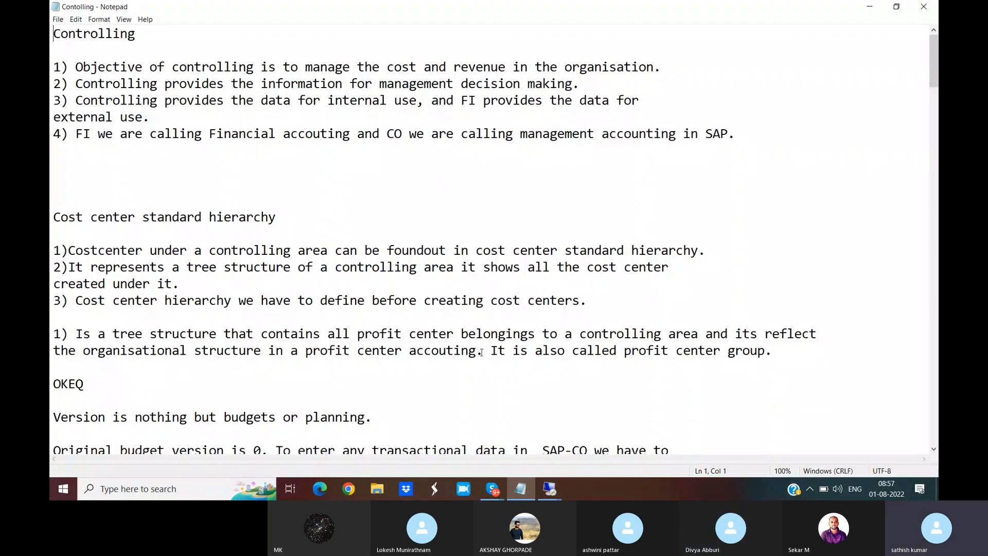
# - Check the Skype call window and return to the Controlling notes
pyautogui.click(493, 488)
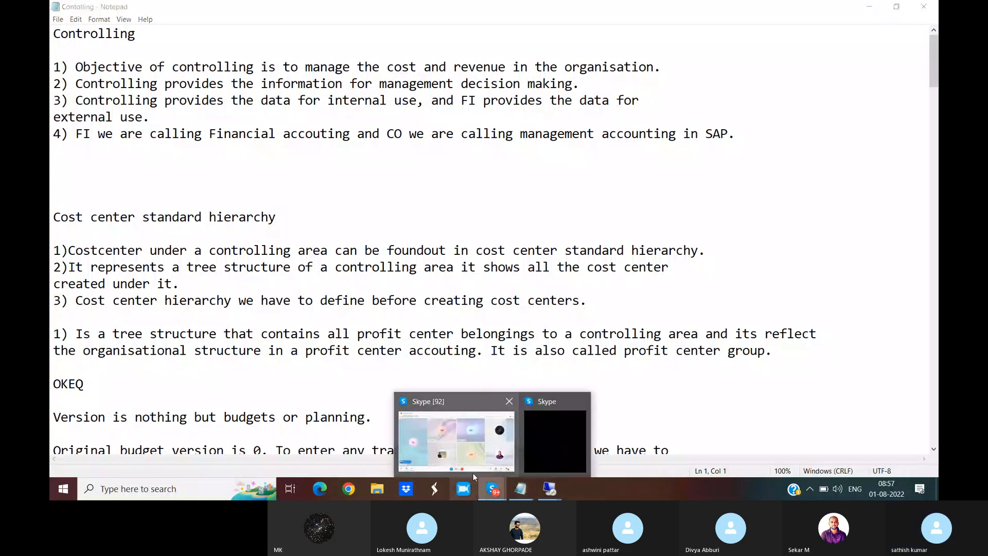
pyautogui.click(468, 452)
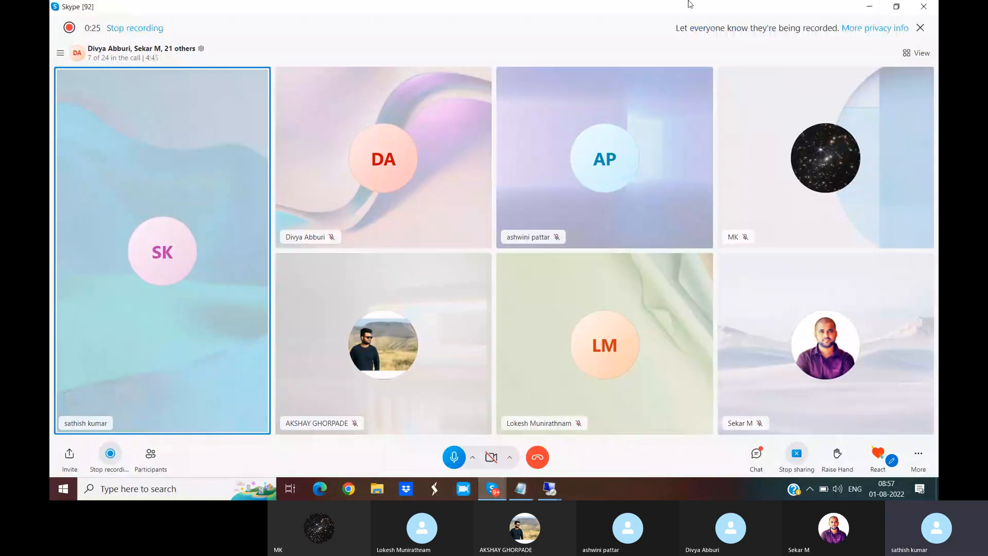
pyautogui.click(870, 6)
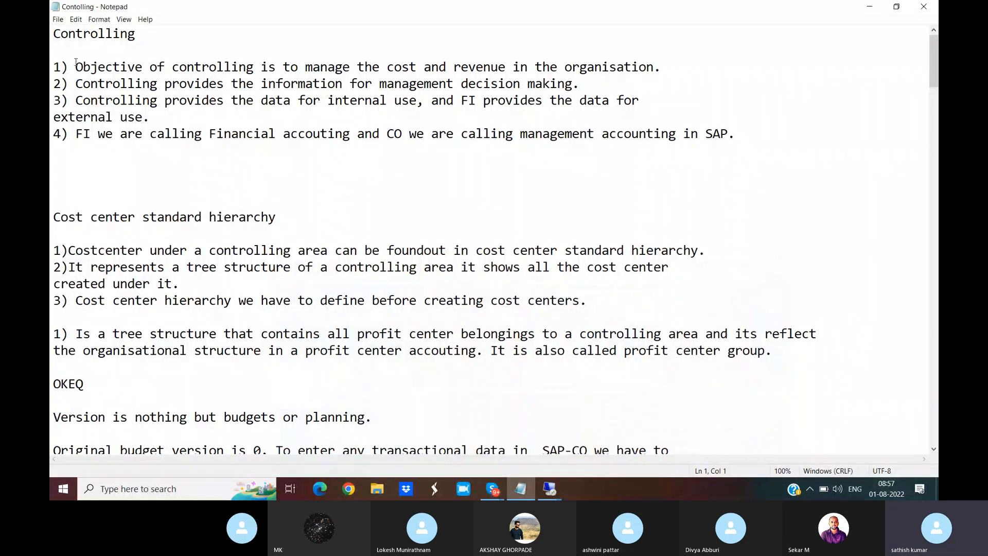
# - Review the four introductory points on Controlling in the notes, highlighting each point and finally the whole list
pyautogui.moveTo(75, 62); pyautogui.dragTo(255, 64)
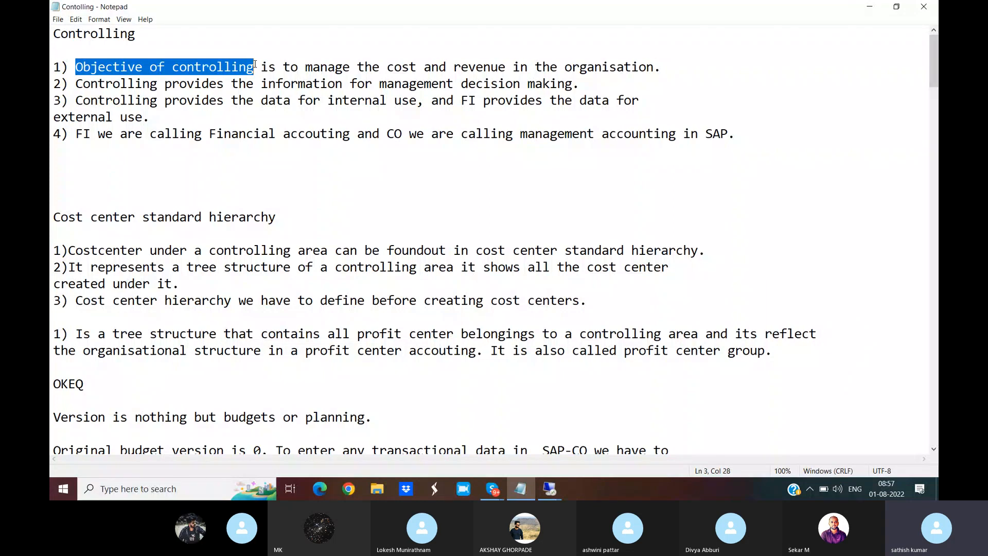
pyautogui.moveTo(75, 67); pyautogui.dragTo(670, 70)
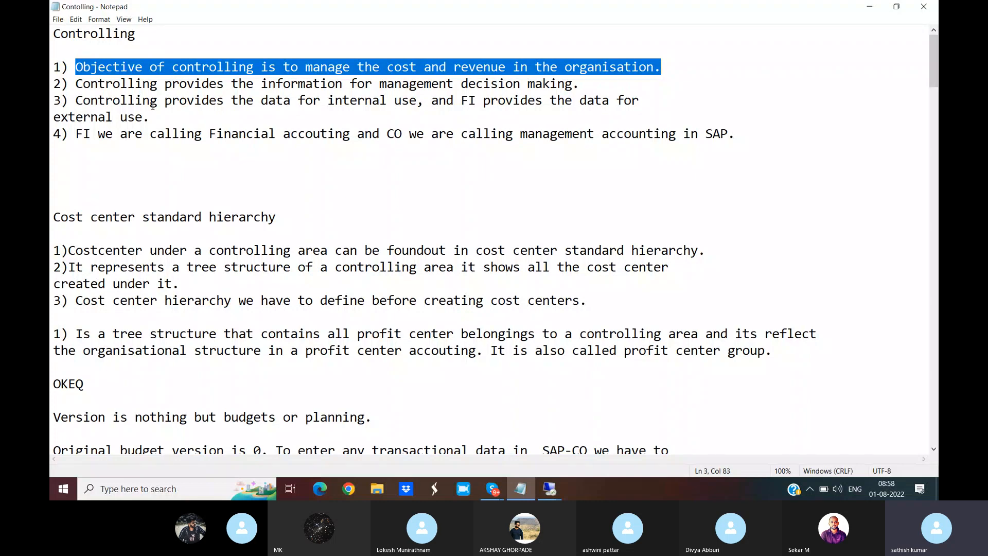
pyautogui.moveTo(75, 84); pyautogui.dragTo(588, 82)
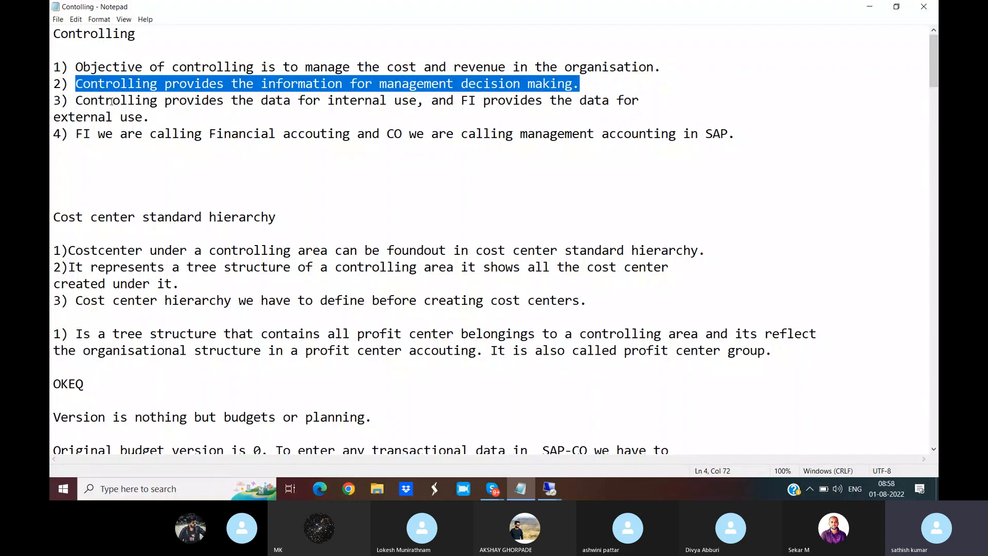
pyautogui.moveTo(77, 99); pyautogui.dragTo(644, 116)
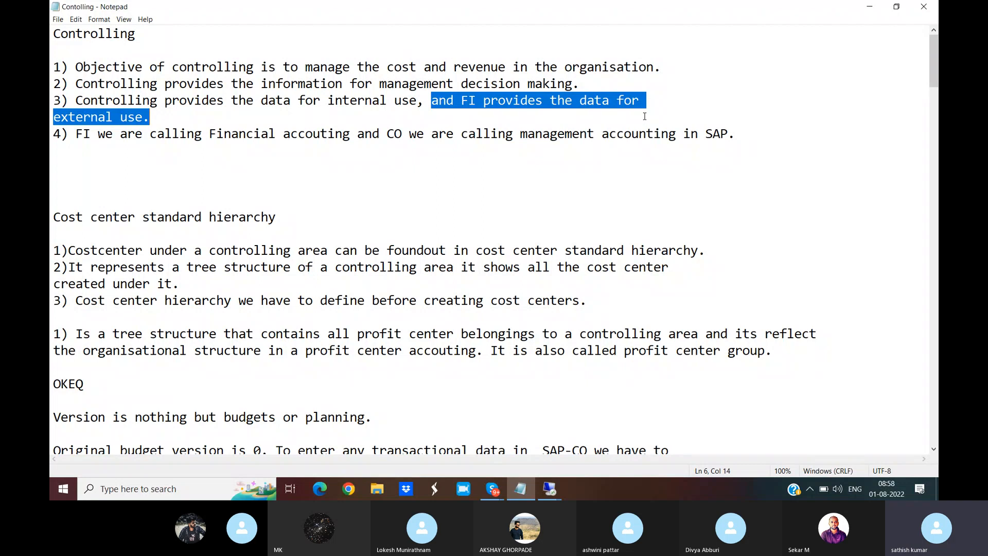
pyautogui.moveTo(76, 134); pyautogui.dragTo(505, 149)
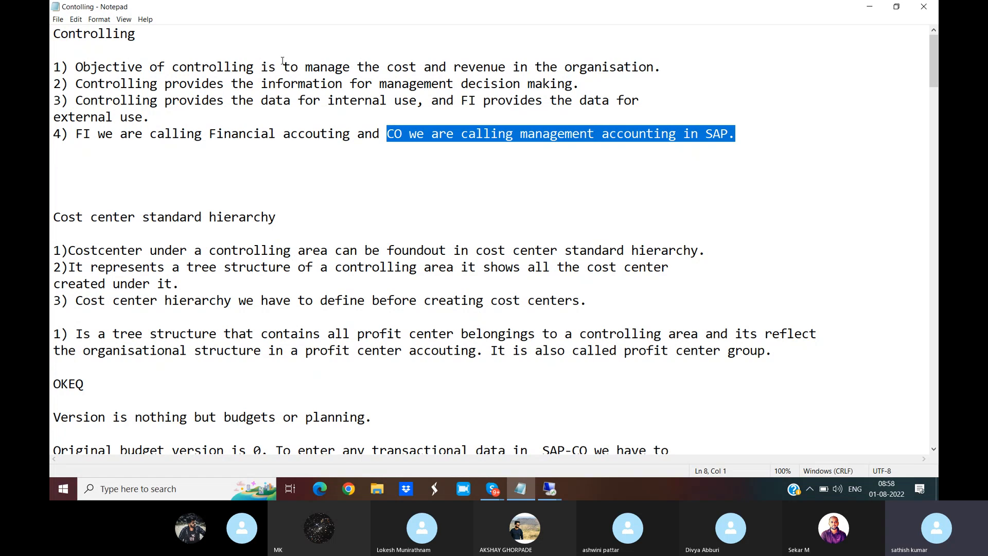
pyautogui.moveTo(54, 67); pyautogui.dragTo(515, 150)
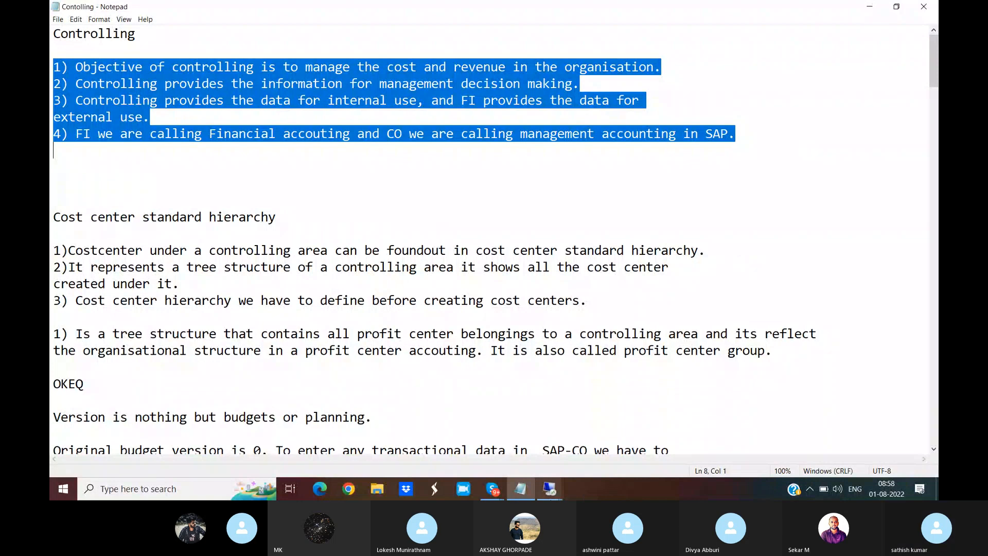
# - Switch to the SAP session in Remote Desktop and run transaction OKKP to maintain controlling areas
pyautogui.click(550, 489)
pyautogui.click(592, 441)
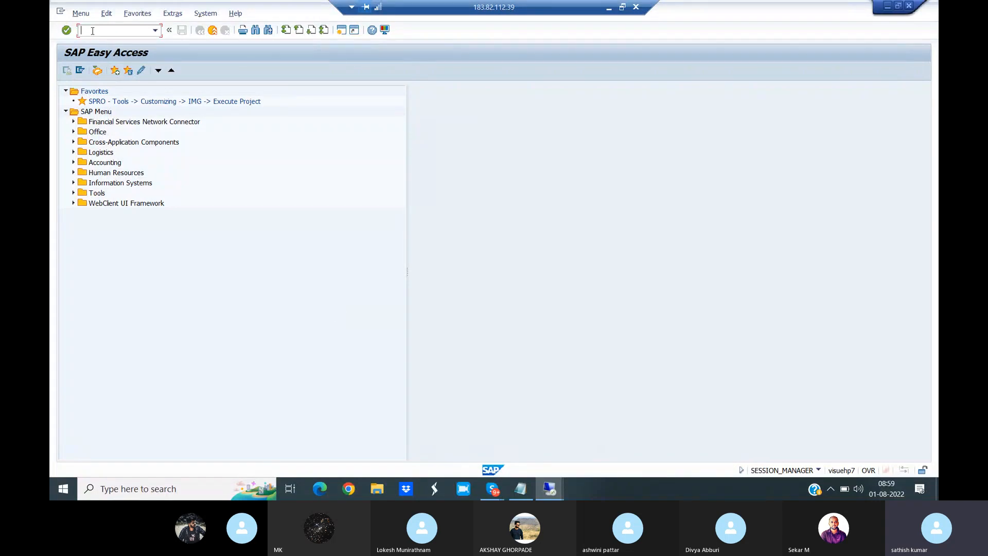
pyautogui.write('/N')
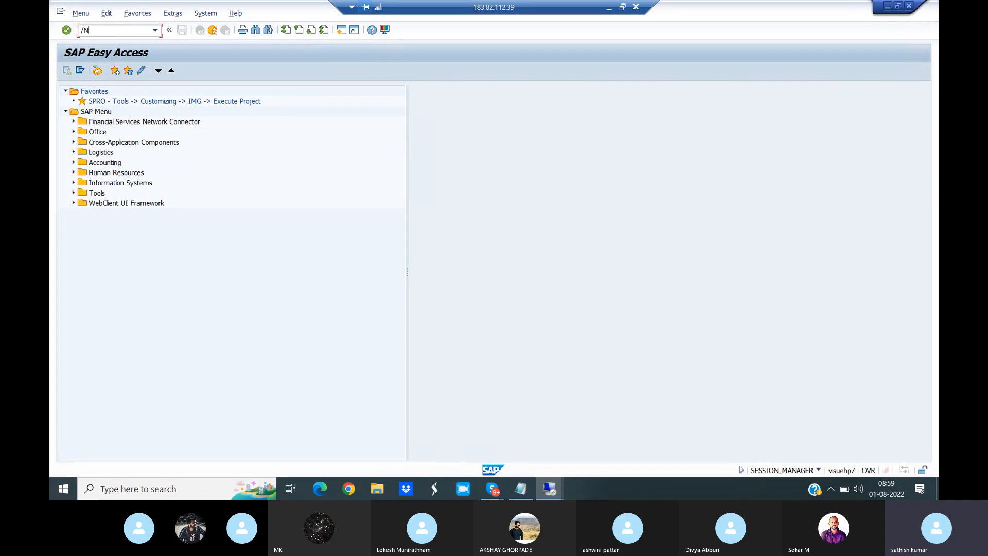
pyautogui.write('OKKP')
pyautogui.press('Return')
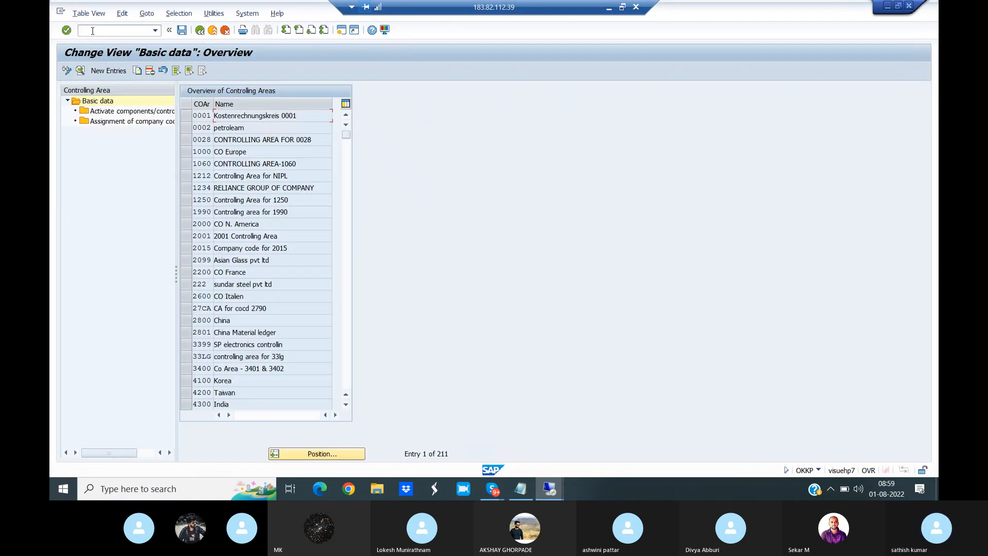
# - Start a new controlling area entry with the code VIAN and the name "Controlling Area VIAN"
pyautogui.click(108, 72)
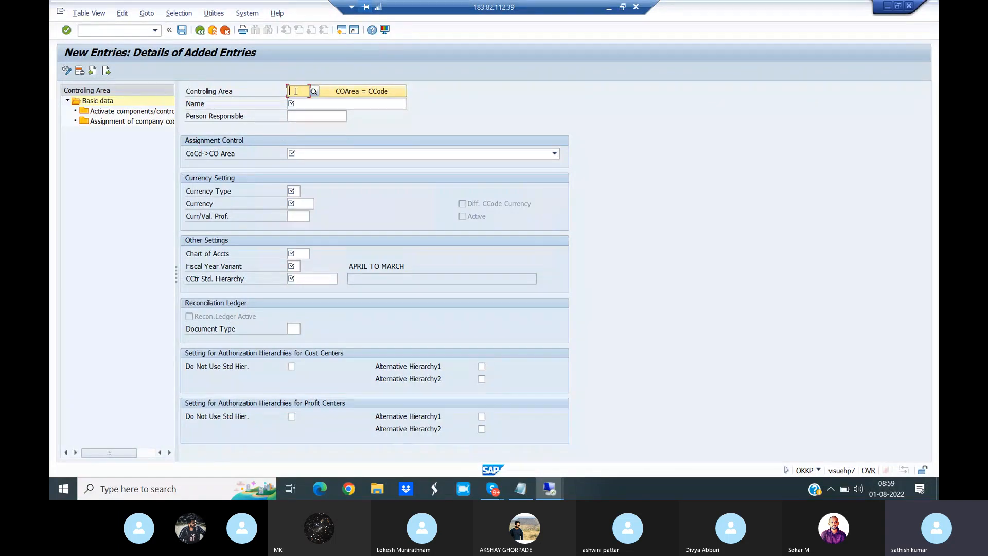
pyautogui.write('VIAN')
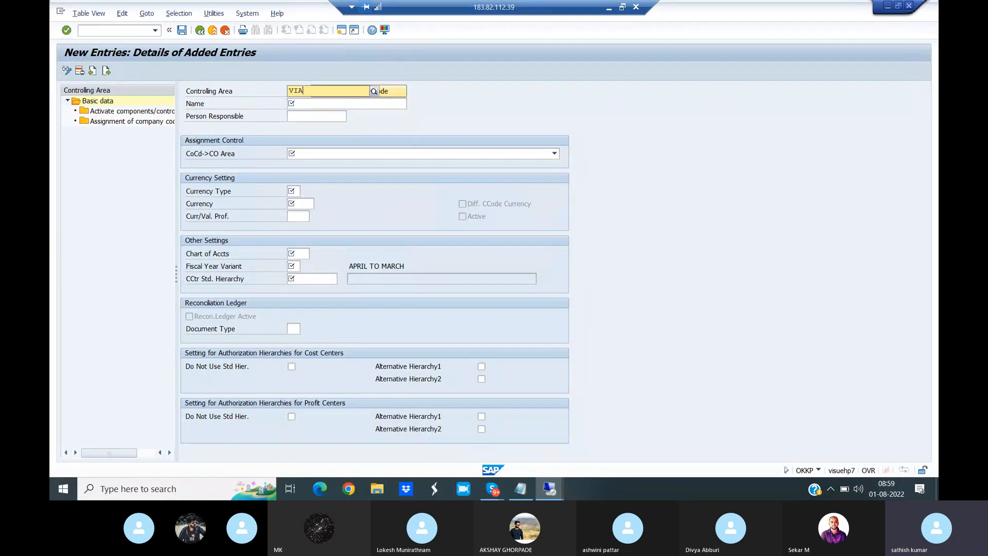
pyautogui.click(454, 85)
pyautogui.click(329, 104)
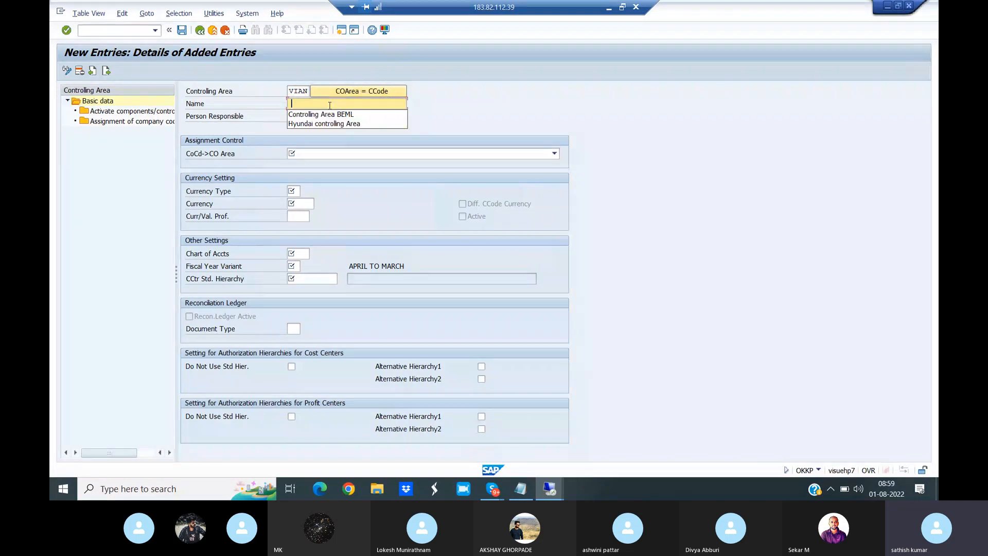
pyautogui.click(333, 114)
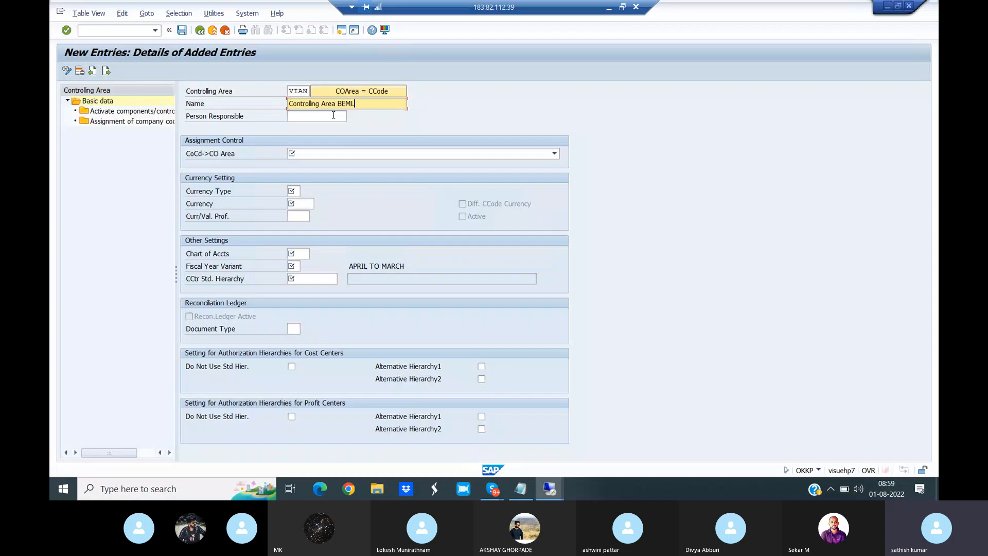
pyautogui.press('BackSpace')
pyautogui.press('BackSpace')
pyautogui.press('BackSpace')
pyautogui.press('BackSpace')
pyautogui.press('BackSpace')
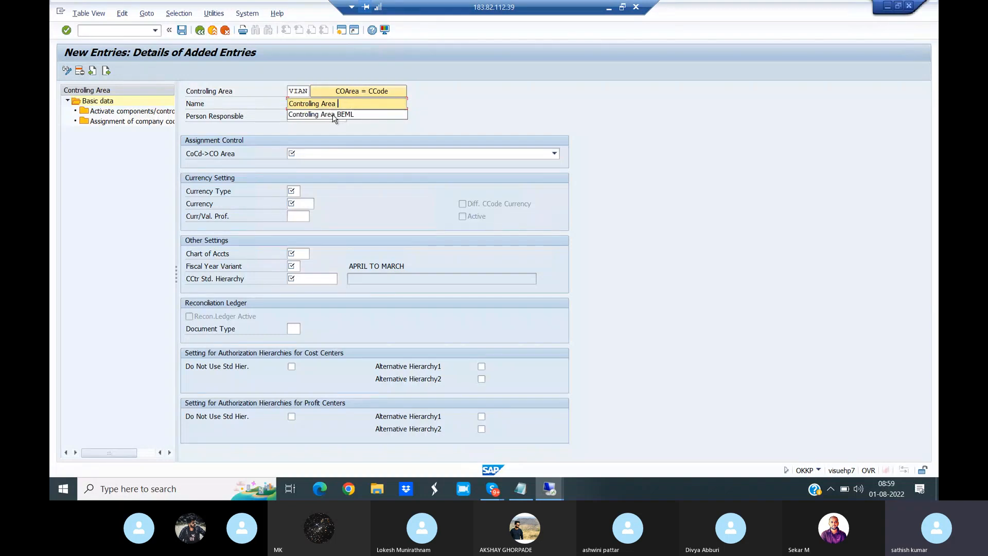
pyautogui.write('VIAN')
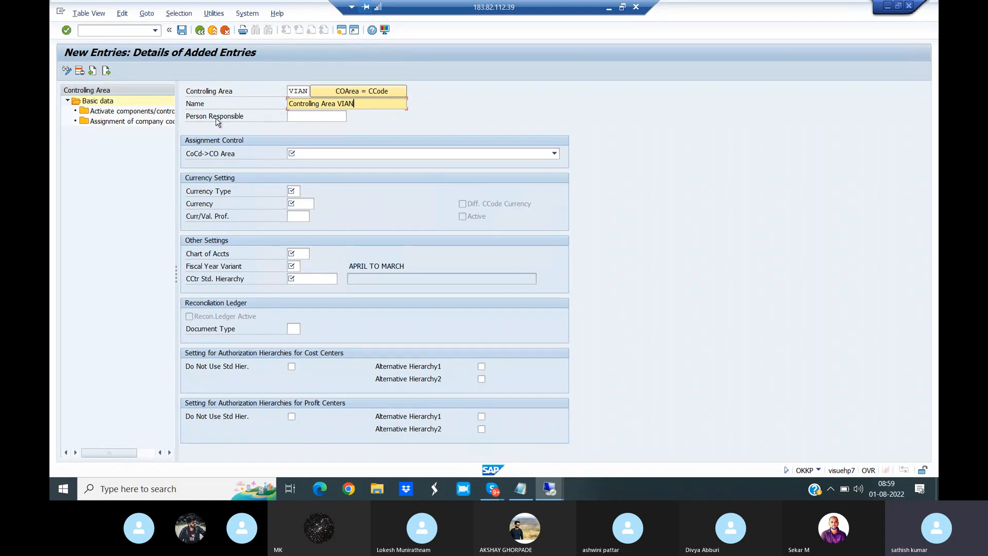
# - Set the assignment control to "Controlling area same as company code" and the currency type to 10, company code currency
pyautogui.click(298, 119)
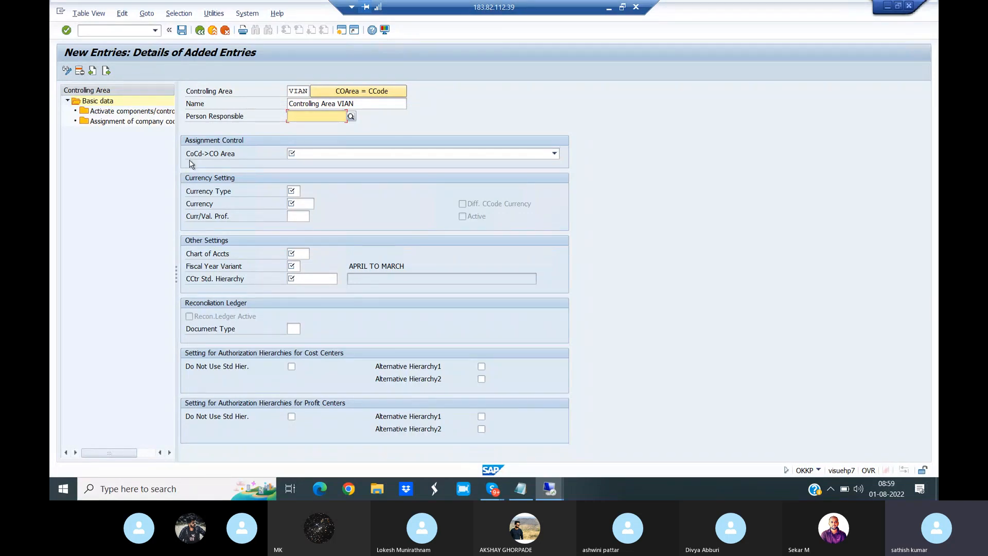
pyautogui.click(316, 156)
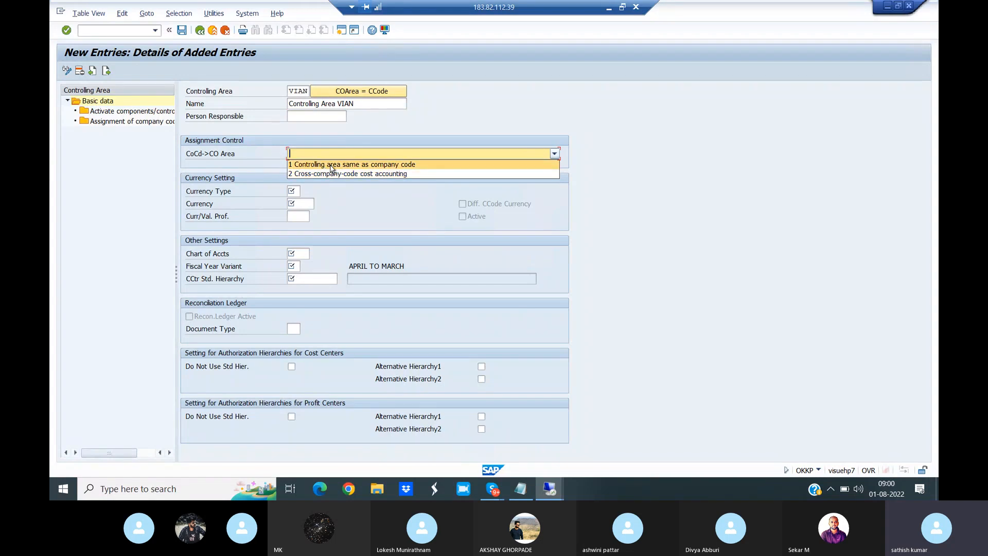
pyautogui.click(331, 166)
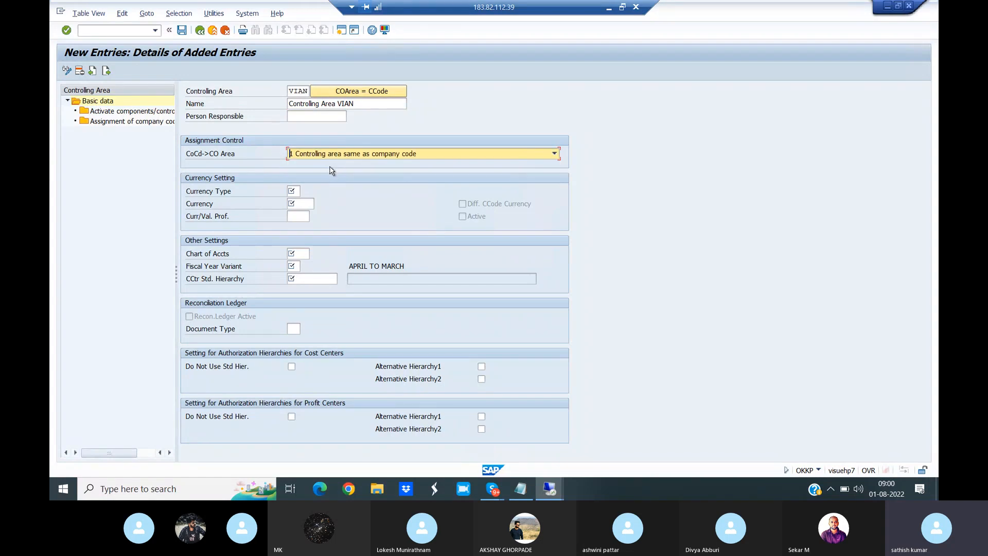
pyautogui.click(290, 192)
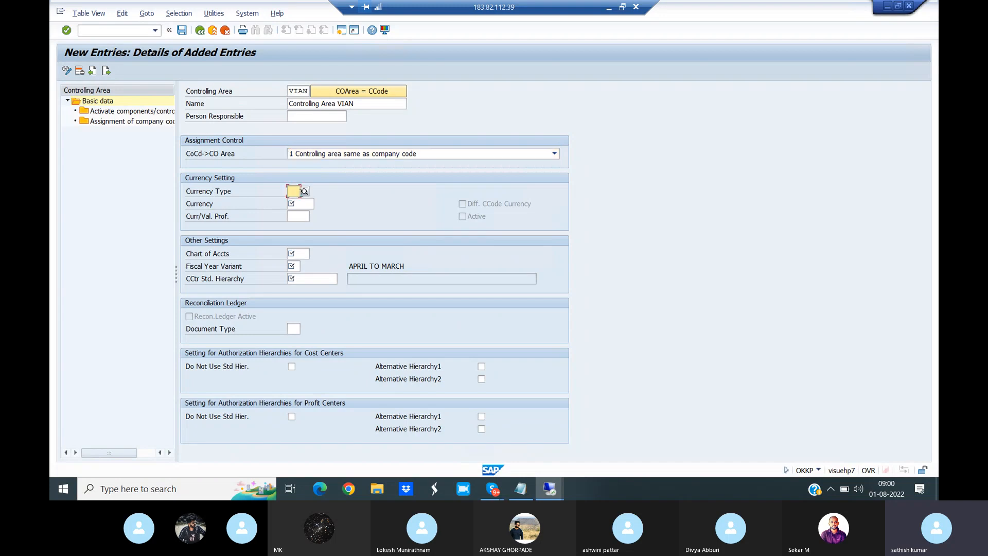
pyautogui.press('F4')
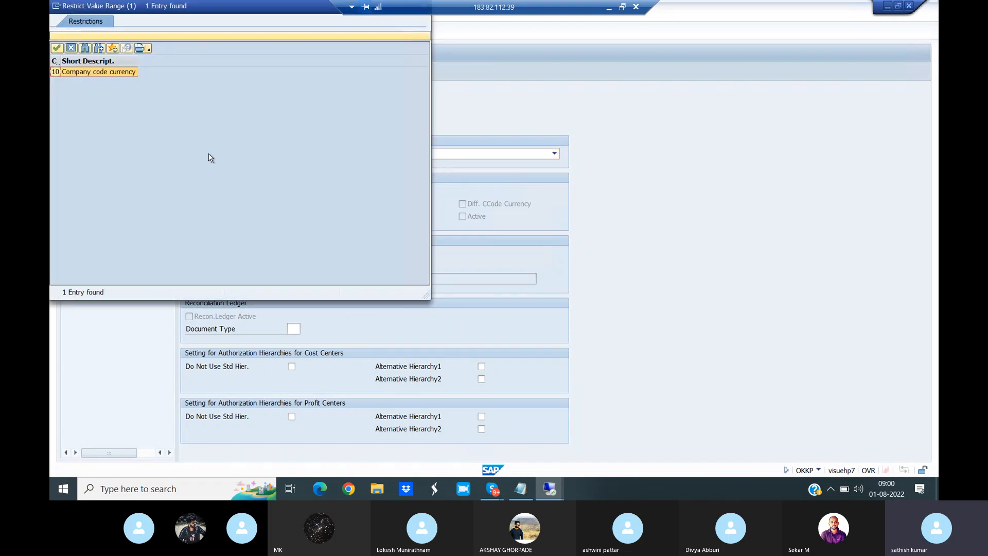
pyautogui.doubleClick(102, 74)
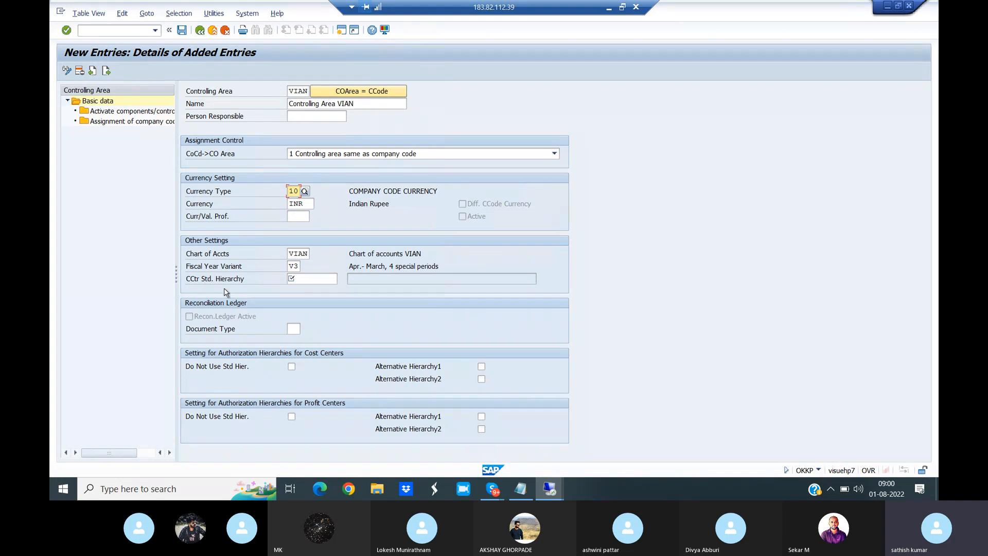
# - Switch to the Notepad notes and examine the cost center definition and the list of department cost centers
pyautogui.click(521, 495)
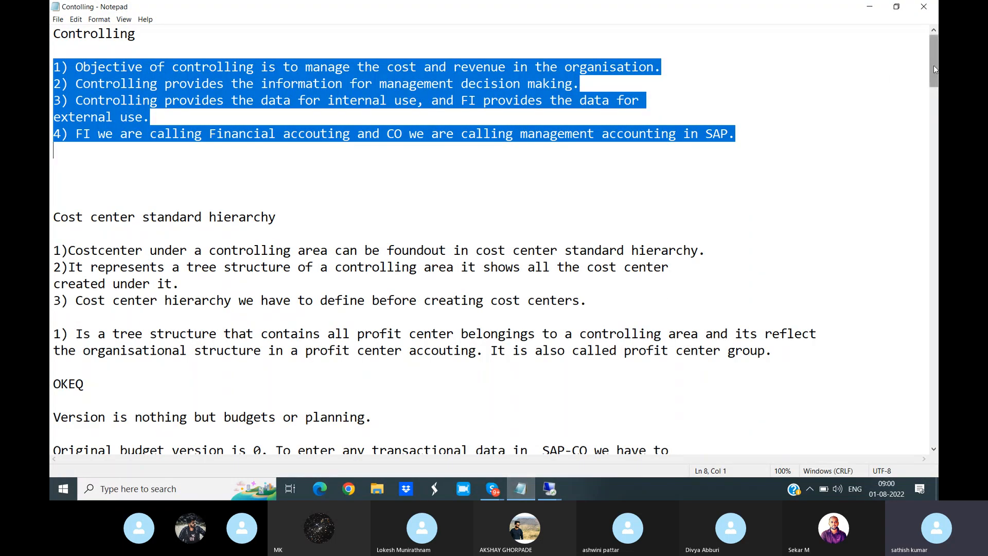
pyautogui.moveTo(934, 69); pyautogui.dragTo(936, 134)
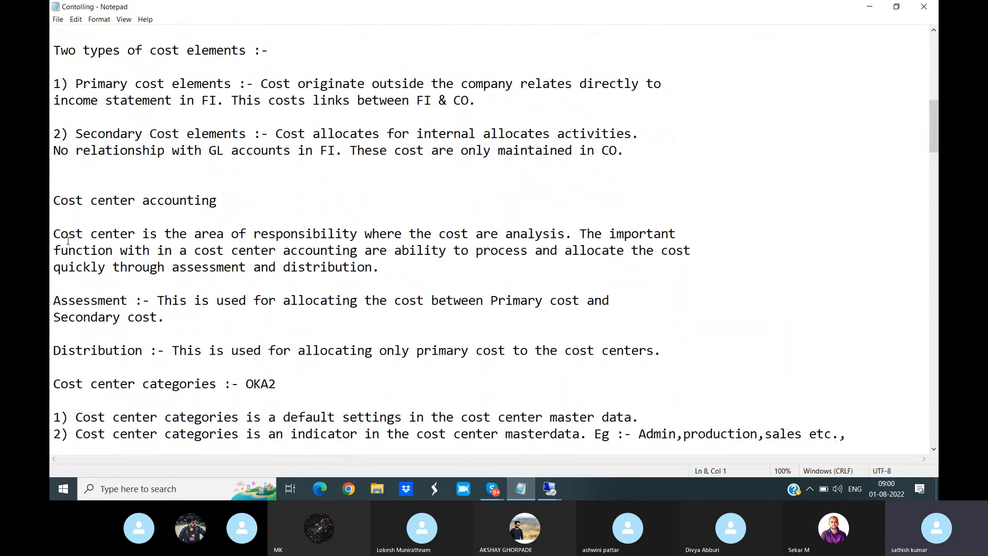
pyautogui.moveTo(54, 234); pyautogui.dragTo(575, 233)
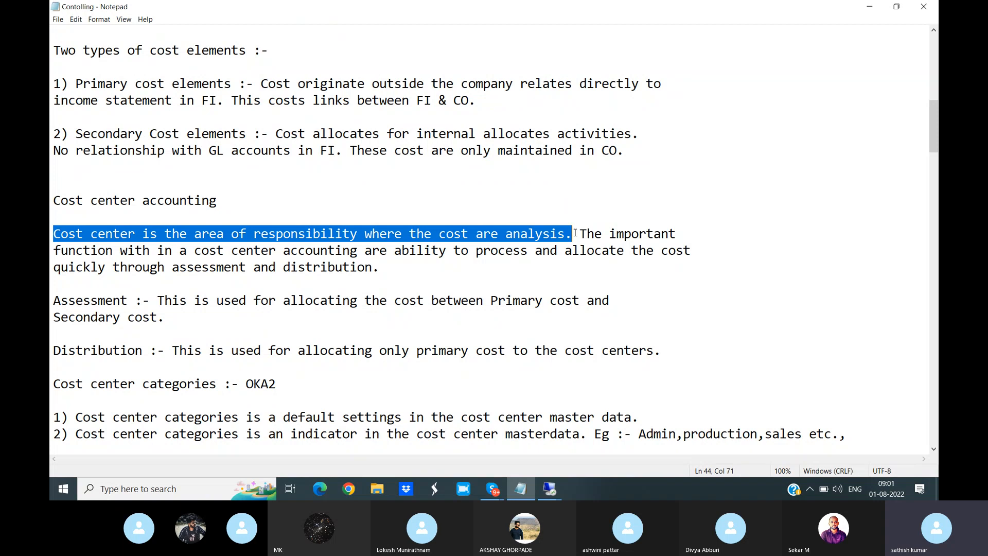
pyautogui.moveTo(934, 119); pyautogui.dragTo(934, 174)
pyautogui.moveTo(61, 334); pyautogui.dragTo(114, 337)
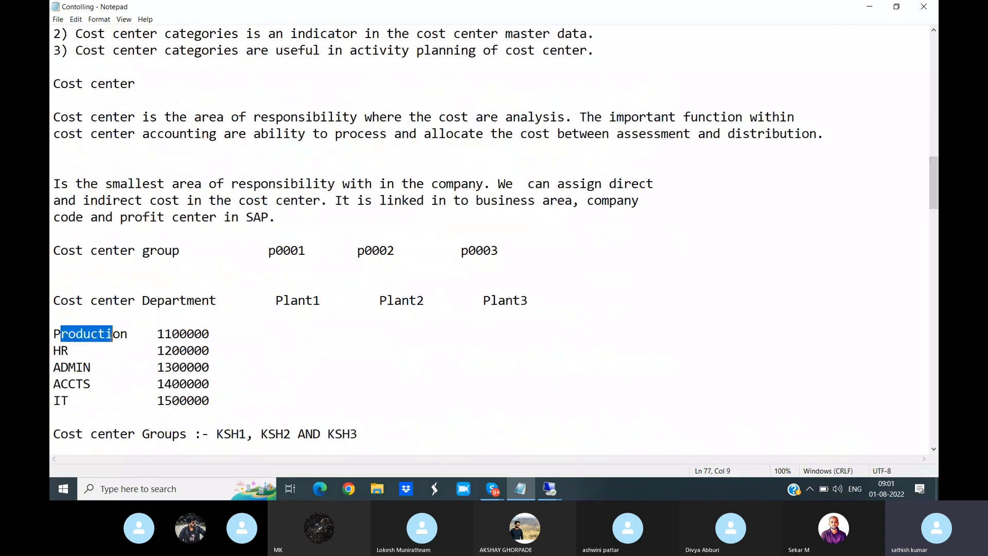
pyautogui.moveTo(54, 351); pyautogui.dragTo(86, 401)
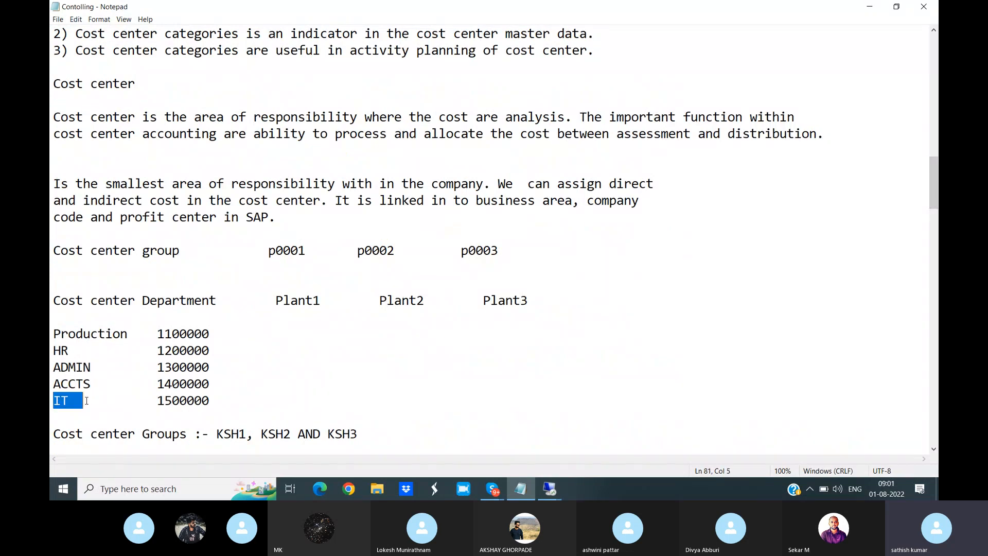
pyautogui.moveTo(52, 334); pyautogui.dragTo(217, 397)
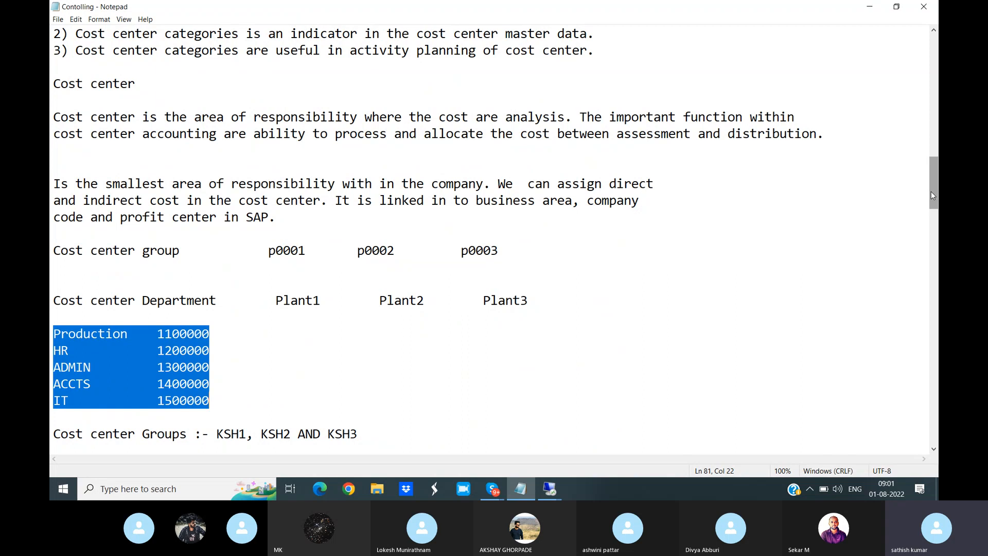
pyautogui.moveTo(931, 192); pyautogui.dragTo(931, 166)
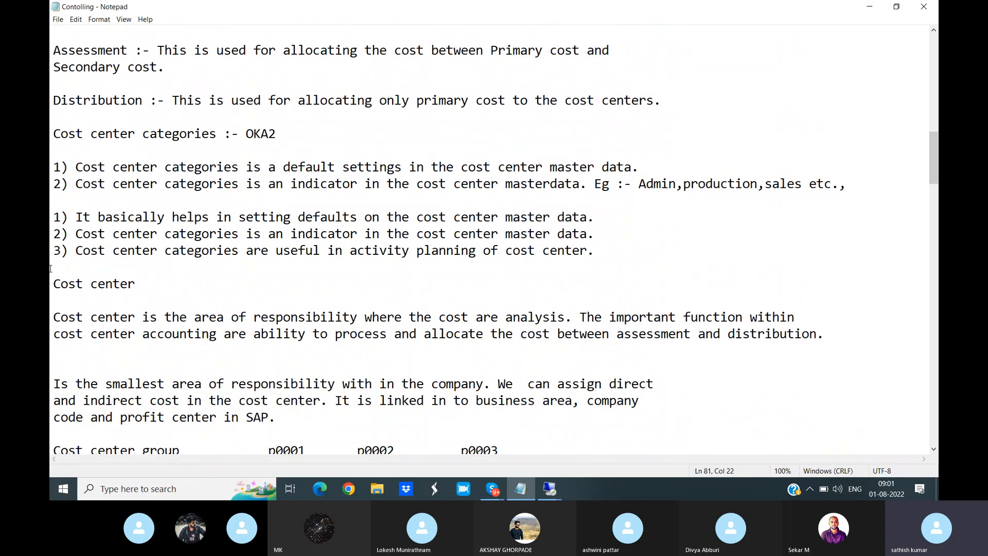
pyautogui.moveTo(52, 274); pyautogui.dragTo(580, 315)
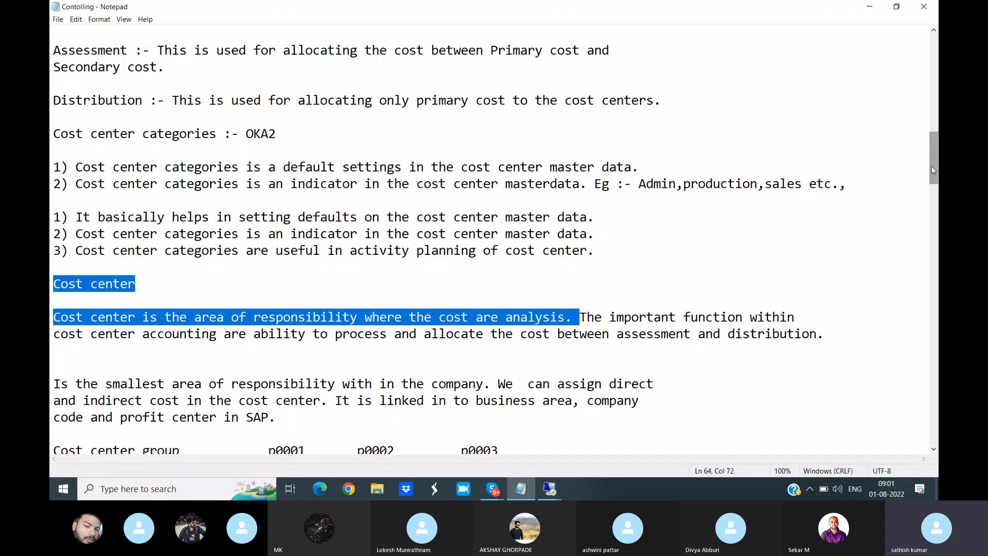
# - Examine the notes on the cost center standard hierarchy, covering its three numbered points
pyautogui.moveTo(932, 166); pyautogui.dragTo(929, 88)
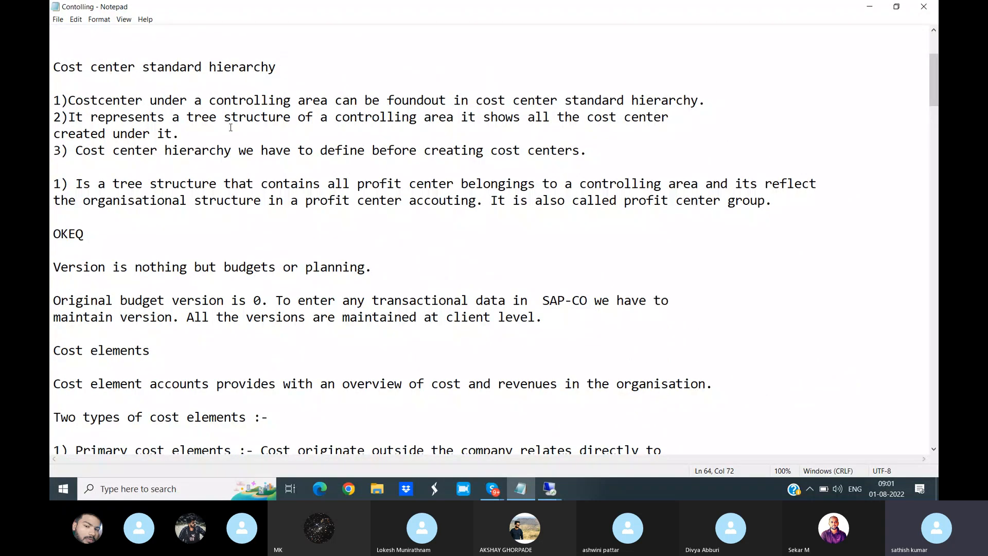
pyautogui.moveTo(68, 102); pyautogui.dragTo(725, 96)
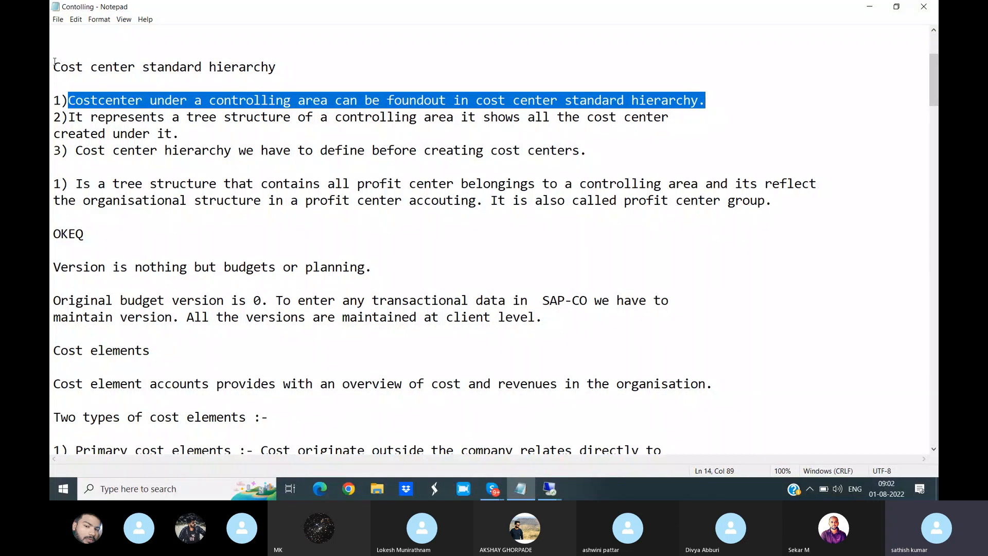
pyautogui.moveTo(54, 62); pyautogui.dragTo(281, 68)
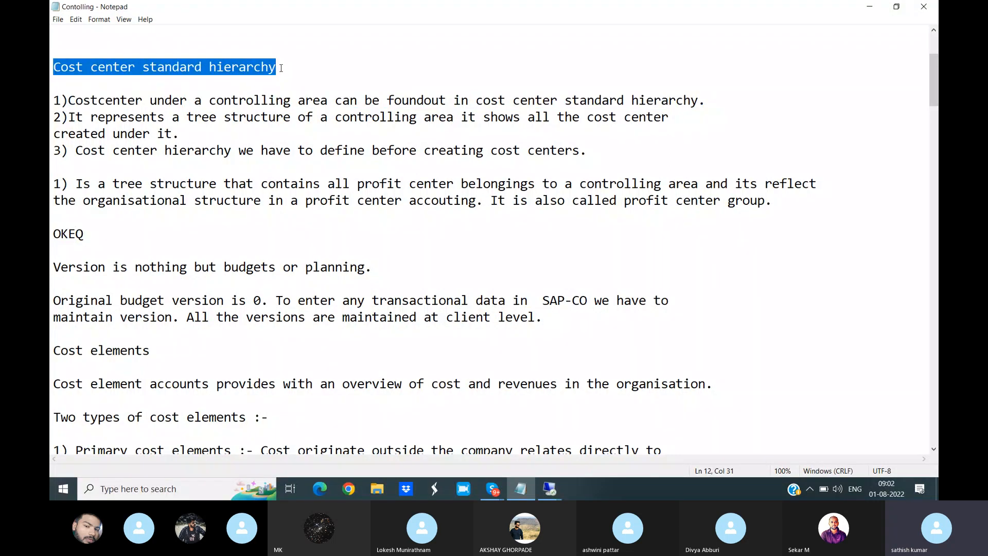
pyautogui.moveTo(68, 117); pyautogui.dragTo(658, 131)
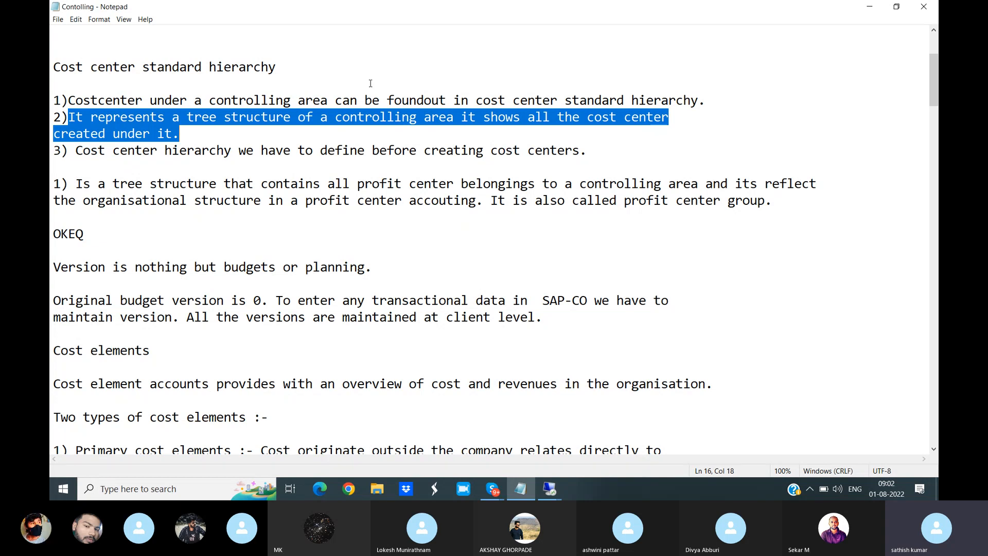
pyautogui.moveTo(88, 152); pyautogui.dragTo(265, 162)
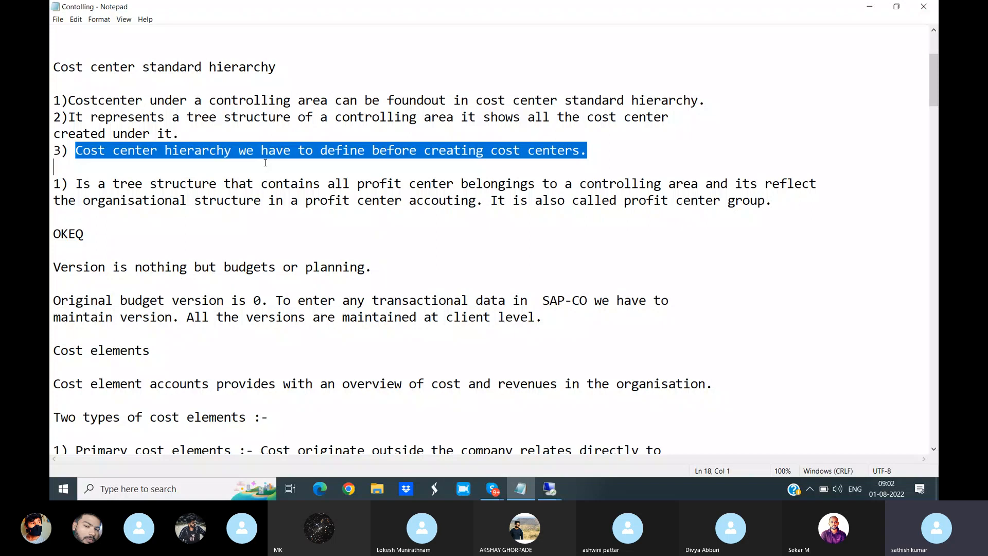
# - Switch to the SAP session, create VIAN_STDHI as the cost center standard hierarchy, and open the assignment of company codes
pyautogui.click(550, 488)
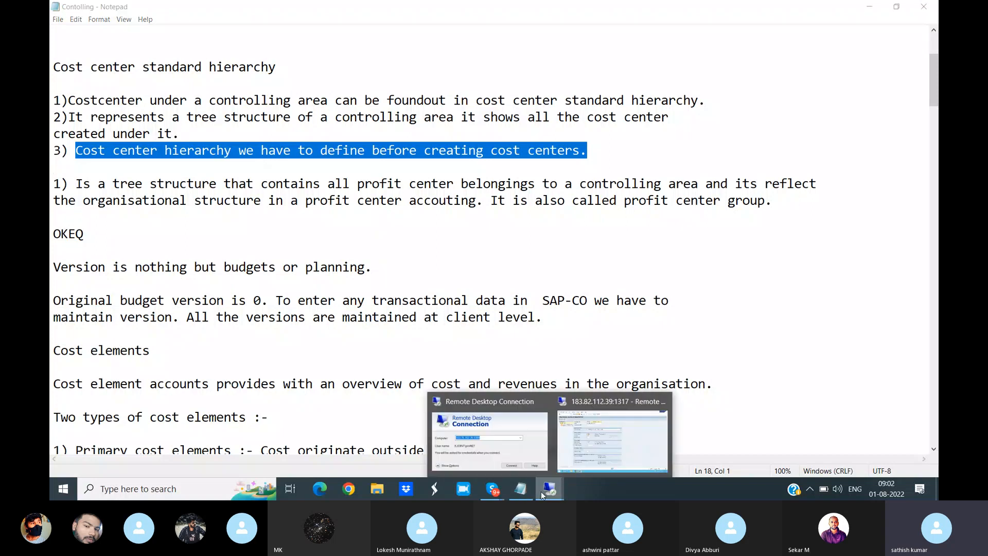
pyautogui.click(577, 456)
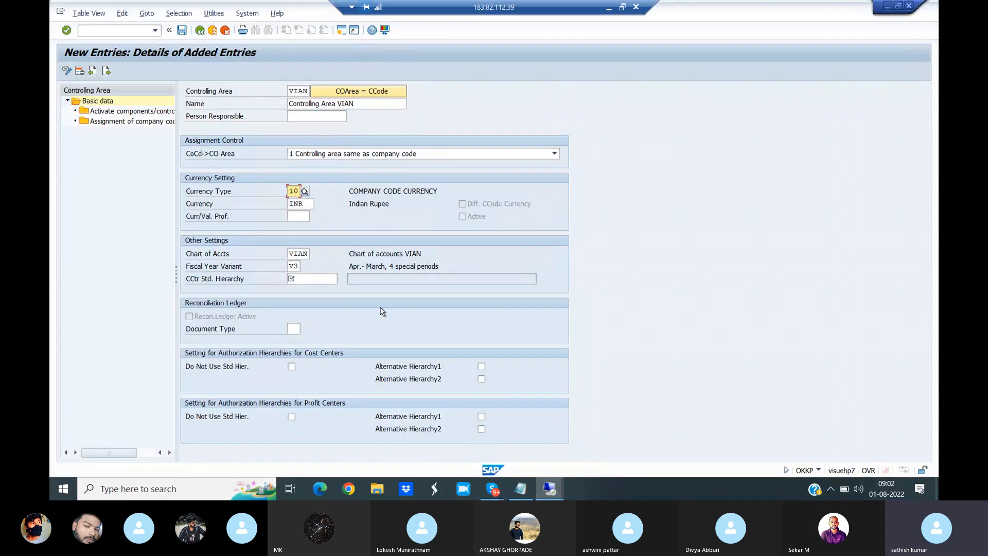
pyautogui.click(300, 278)
pyautogui.write('VI')
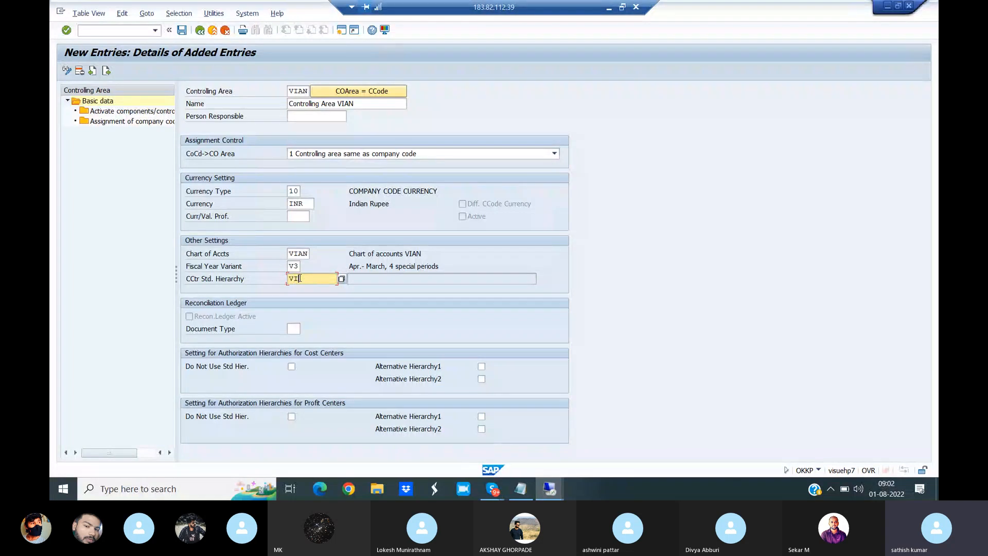
pyautogui.write('AN_STD')
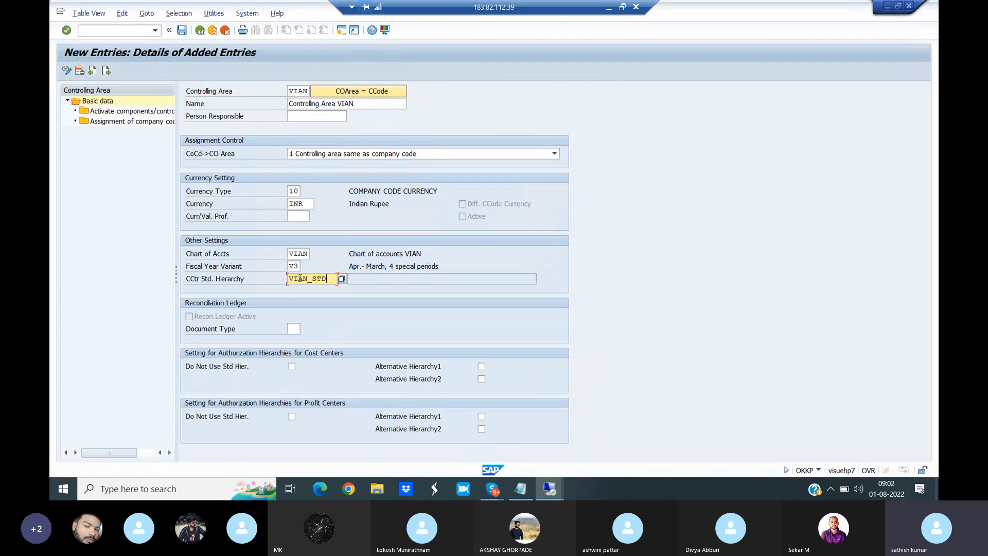
pyautogui.write('HI')
pyautogui.doubleClick(127, 123)
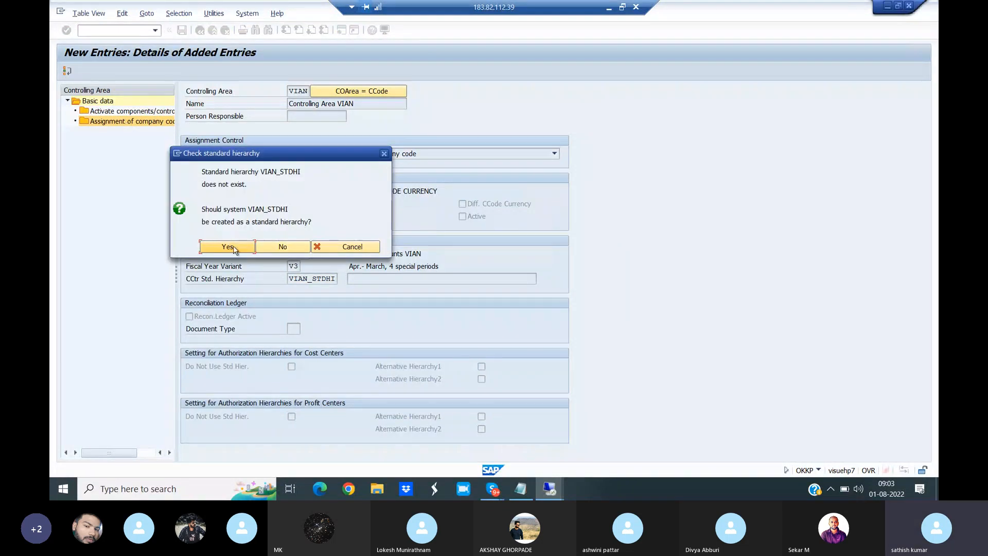
pyautogui.click(231, 247)
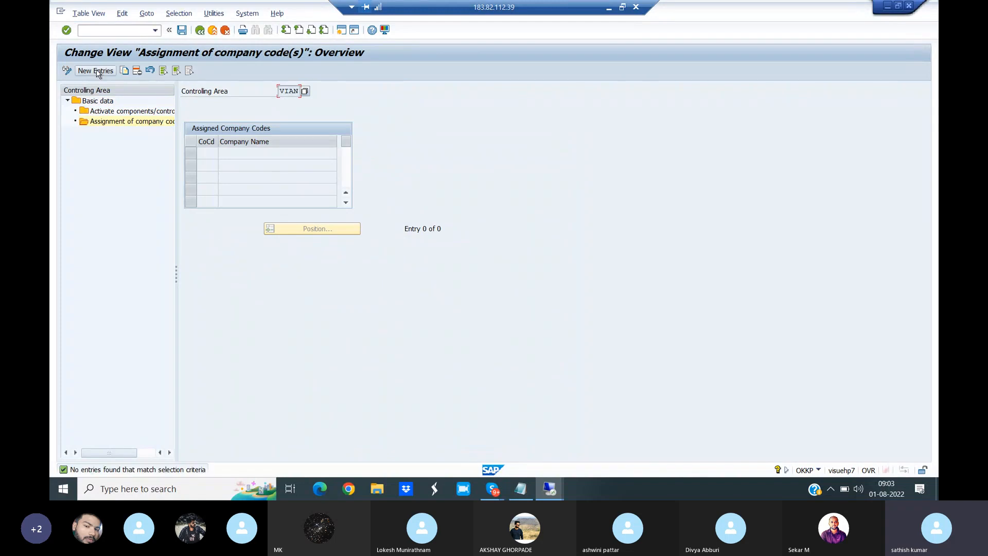
# - Assign company code VIAN to controlling area VIAN as a new entry and save it
pyautogui.click(99, 73)
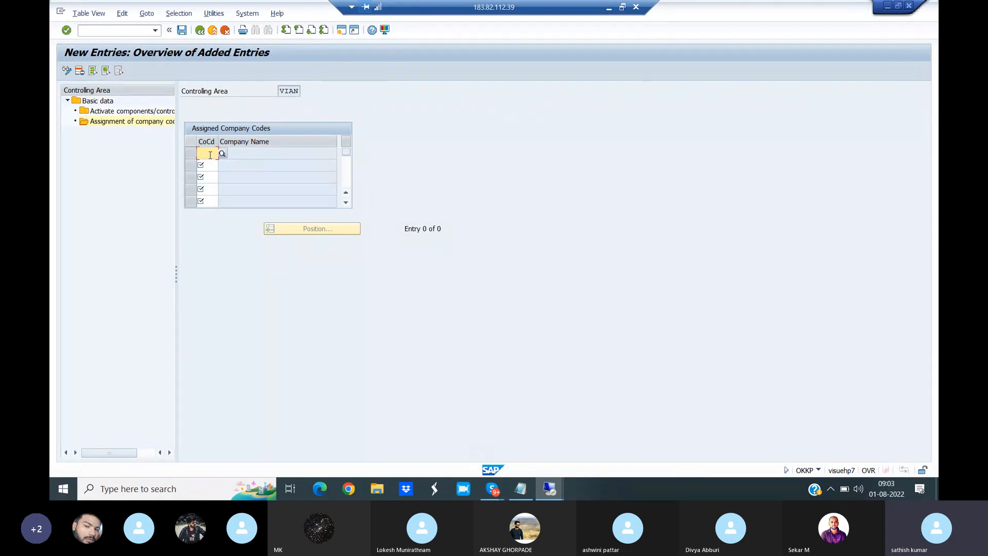
pyautogui.click(296, 91)
pyautogui.doubleClick(296, 91)
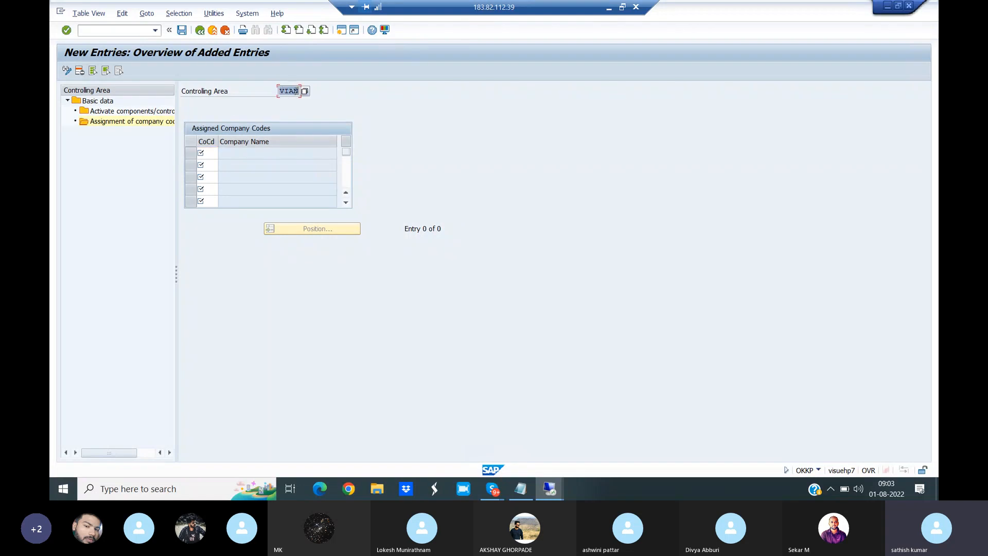
pyautogui.click(211, 154)
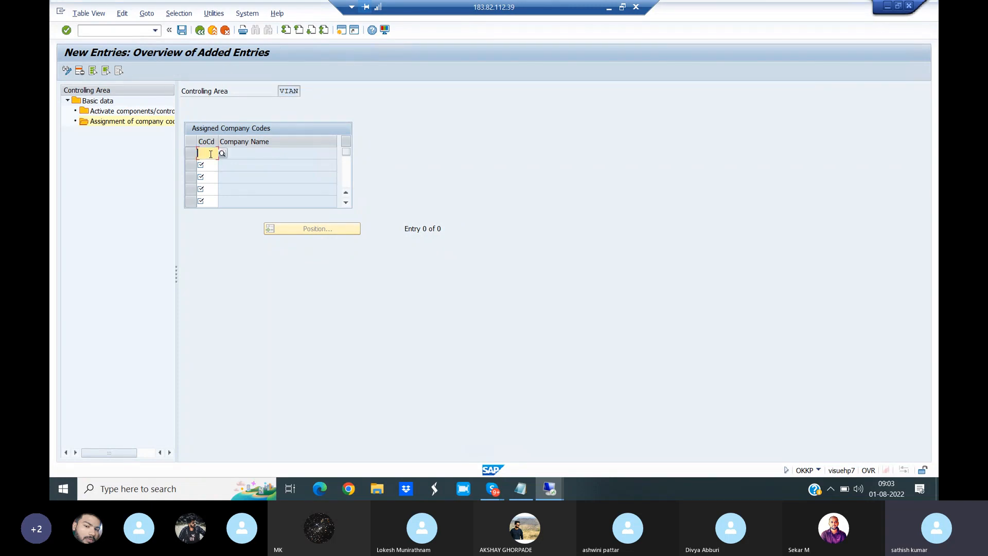
pyautogui.write('VIAN')
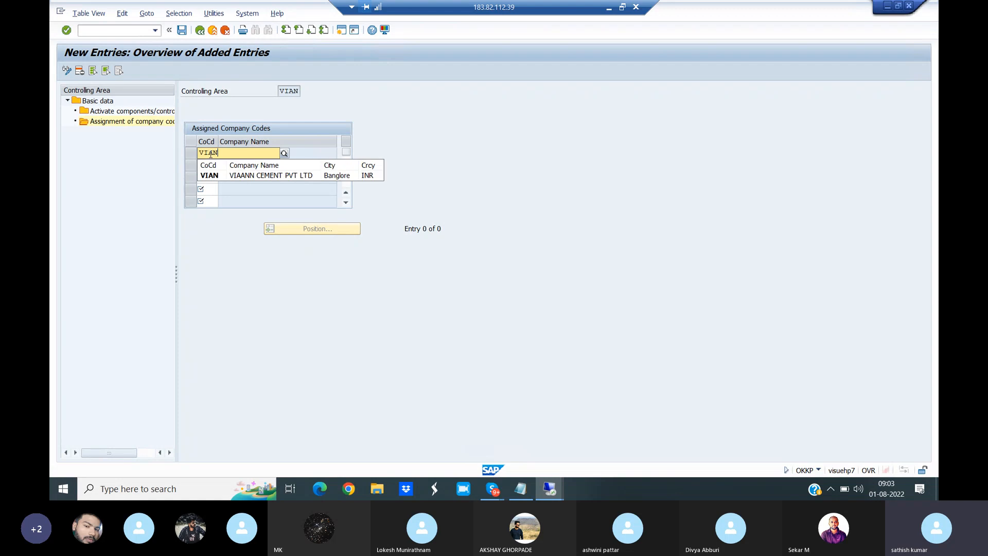
pyautogui.click(233, 178)
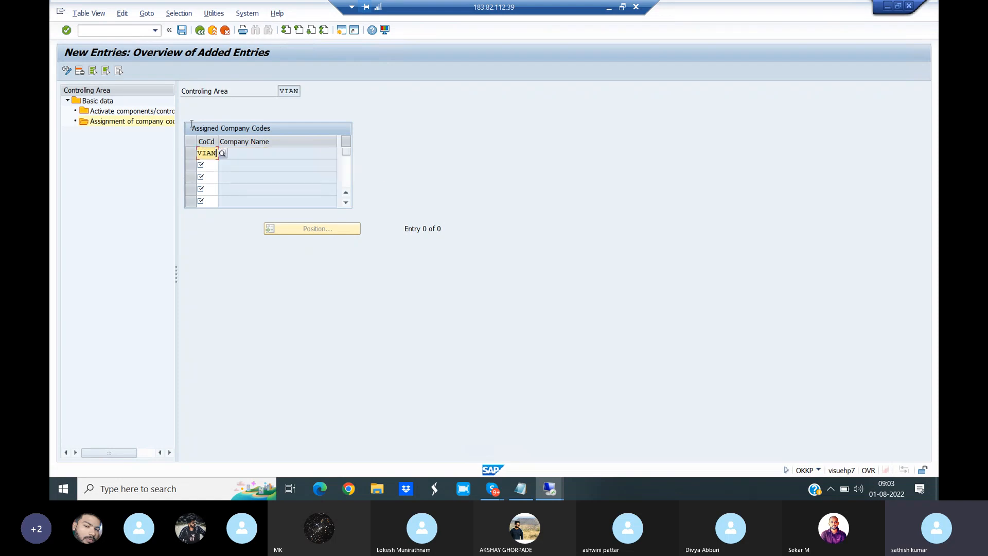
pyautogui.click(182, 30)
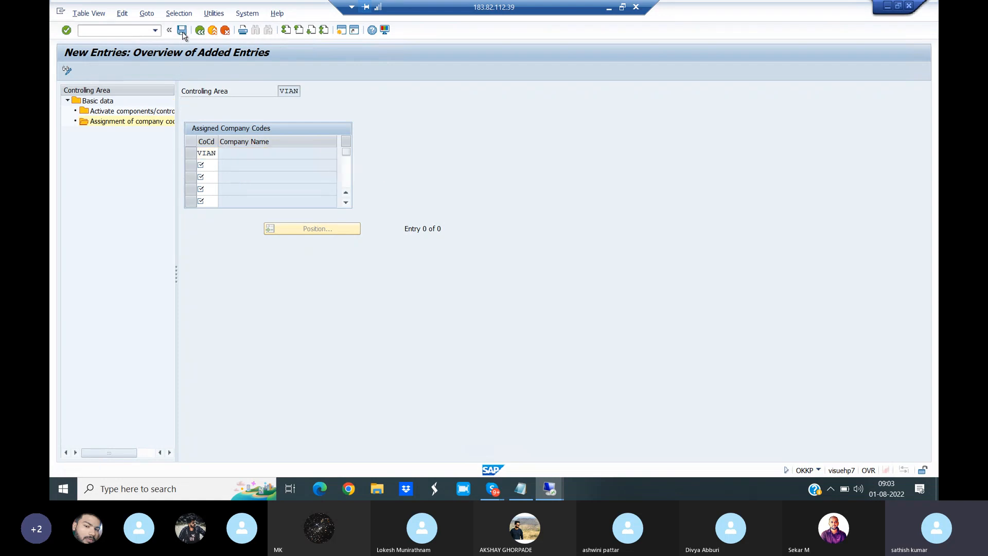
pyautogui.click(266, 193)
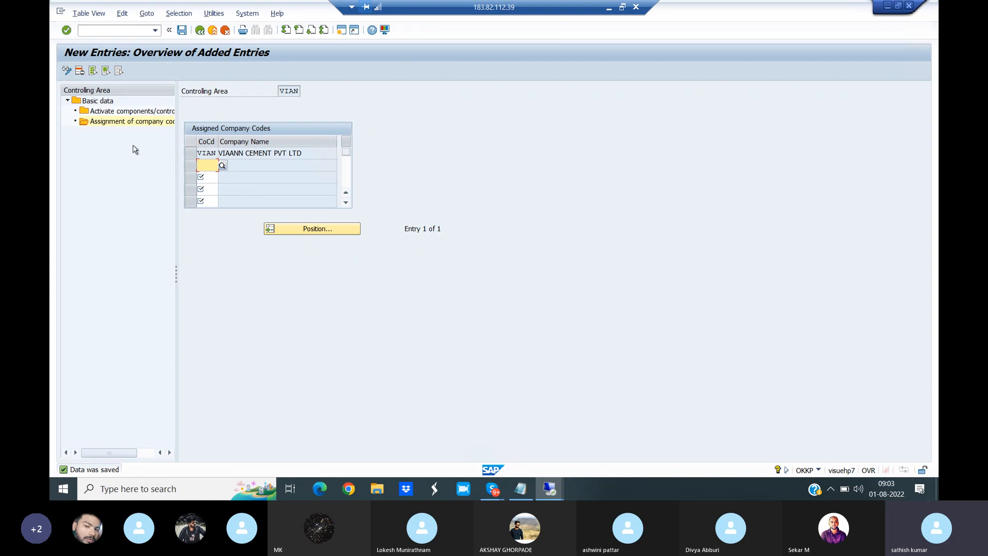
# - Start a new component activation entry for fiscal year 2021 with Cost Centers and Order Management set to "Component active"
pyautogui.doubleClick(114, 112)
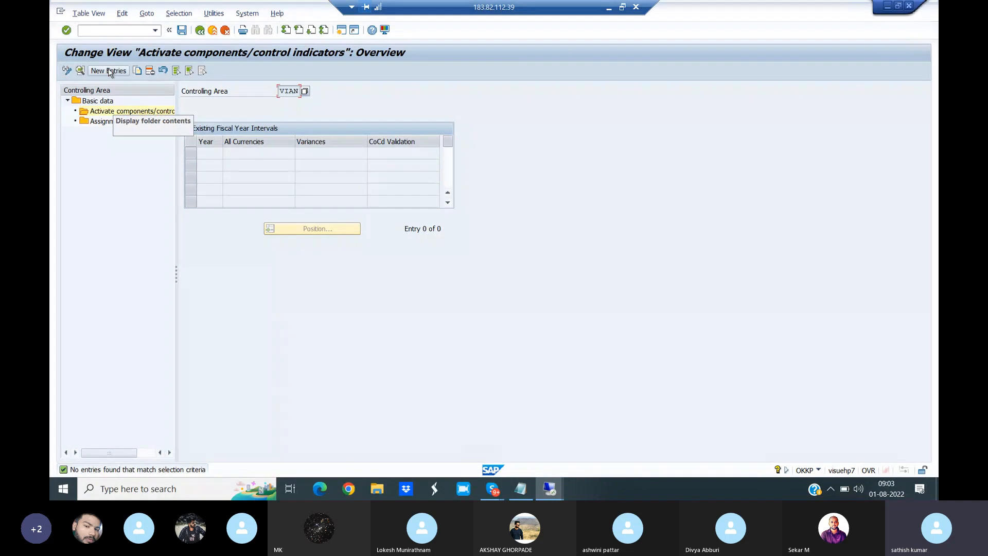
pyautogui.click(109, 70)
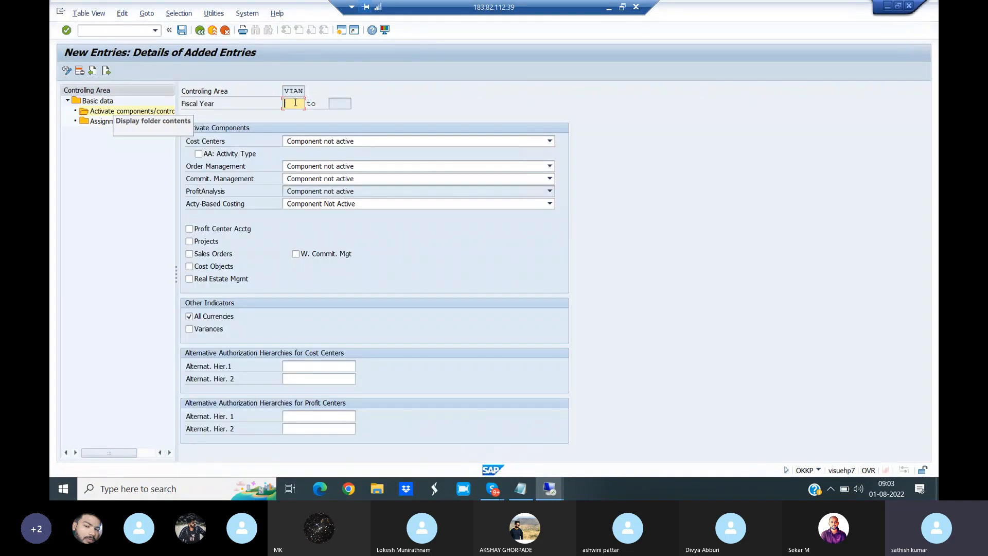
pyautogui.write('2021')
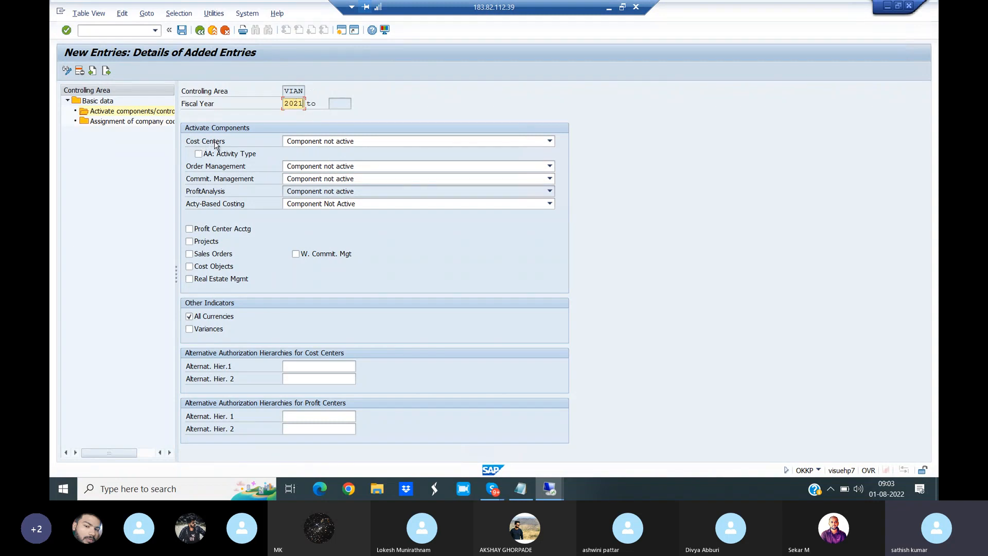
pyautogui.click(363, 144)
pyautogui.click(346, 162)
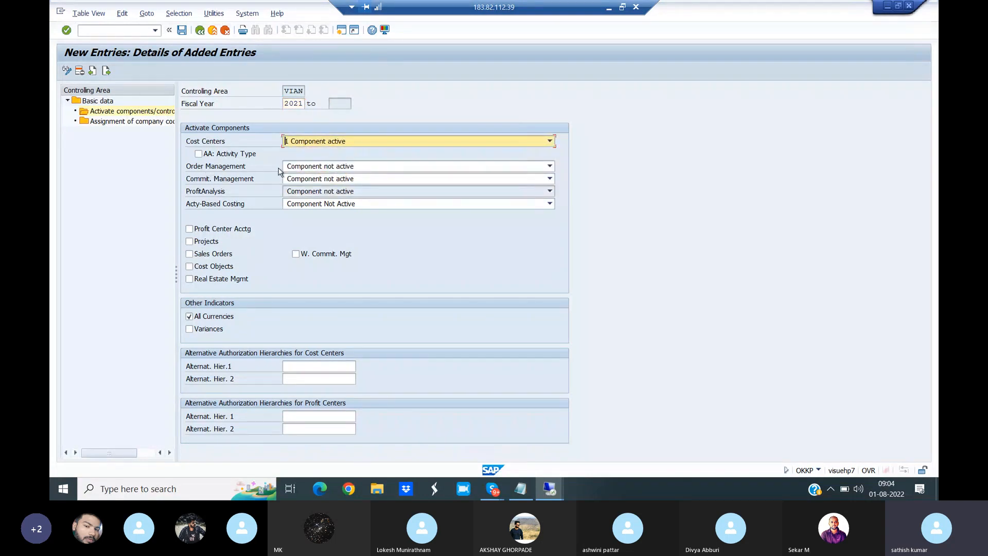
pyautogui.click(315, 167)
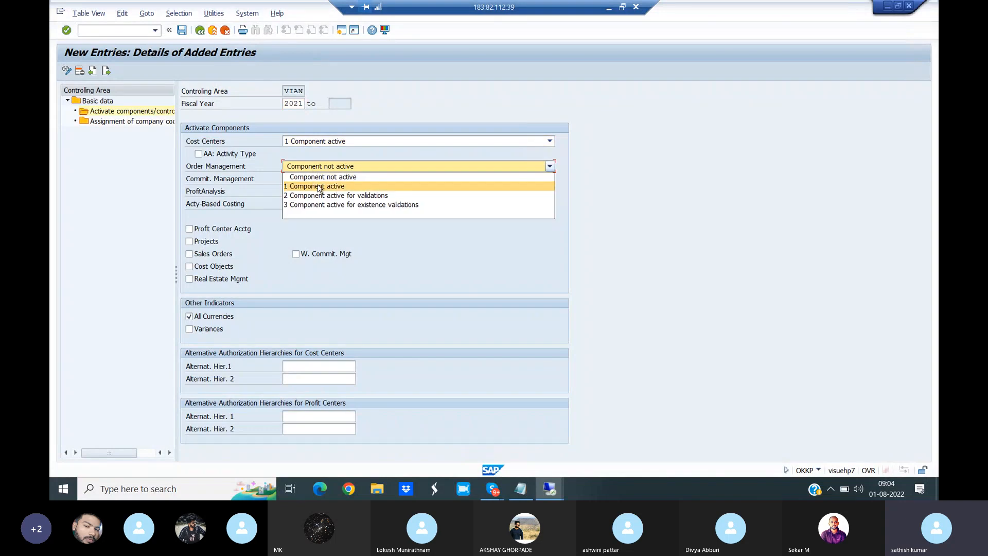
pyautogui.click(320, 188)
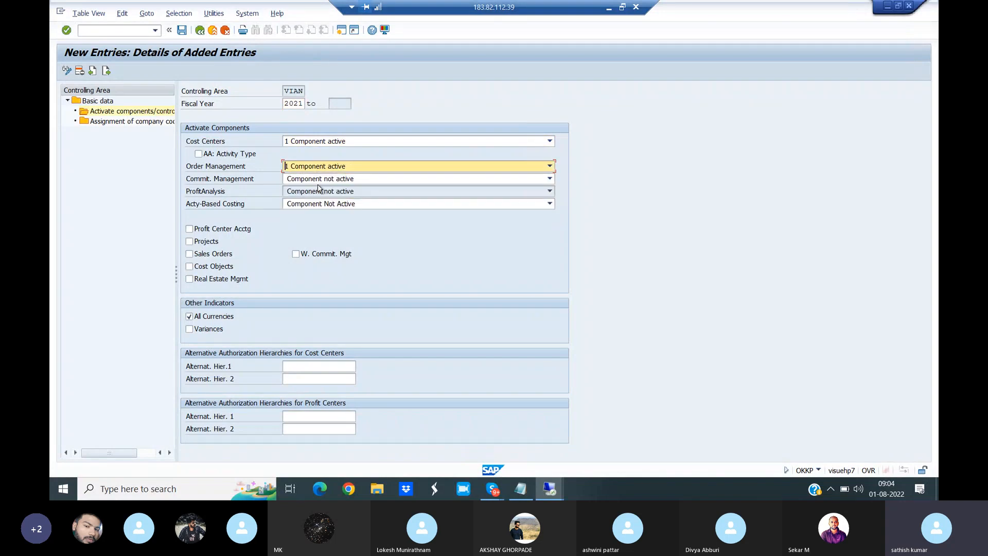
# - Enable Profit Center Acctg and Projects for controlling area VIAN and save the control indicators
pyautogui.click(190, 229)
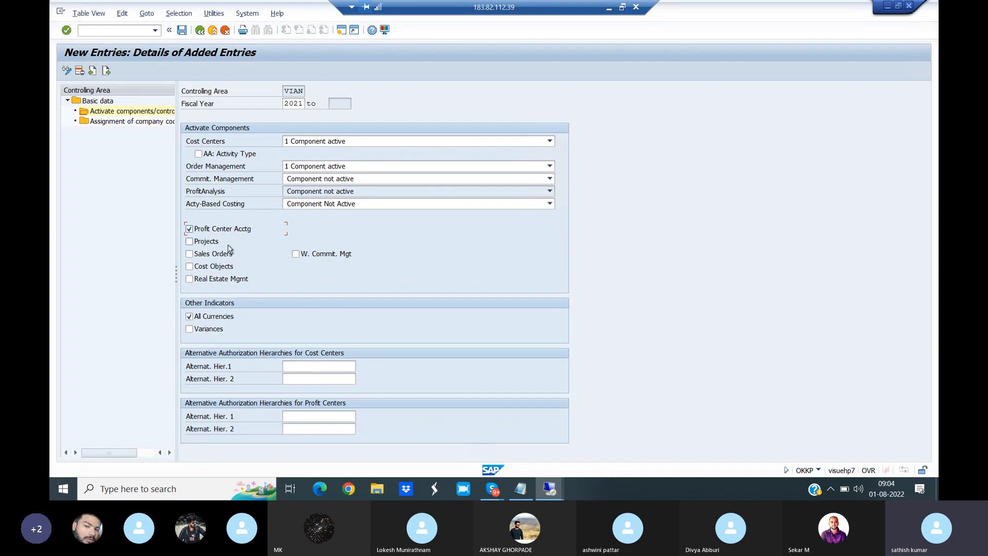
pyautogui.click(190, 242)
pyautogui.click(183, 29)
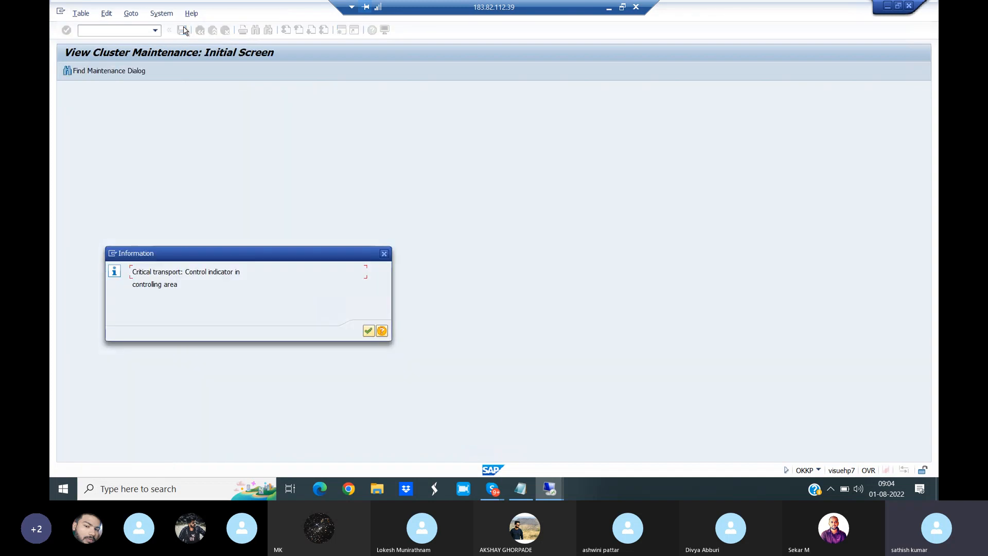
pyautogui.click(369, 330)
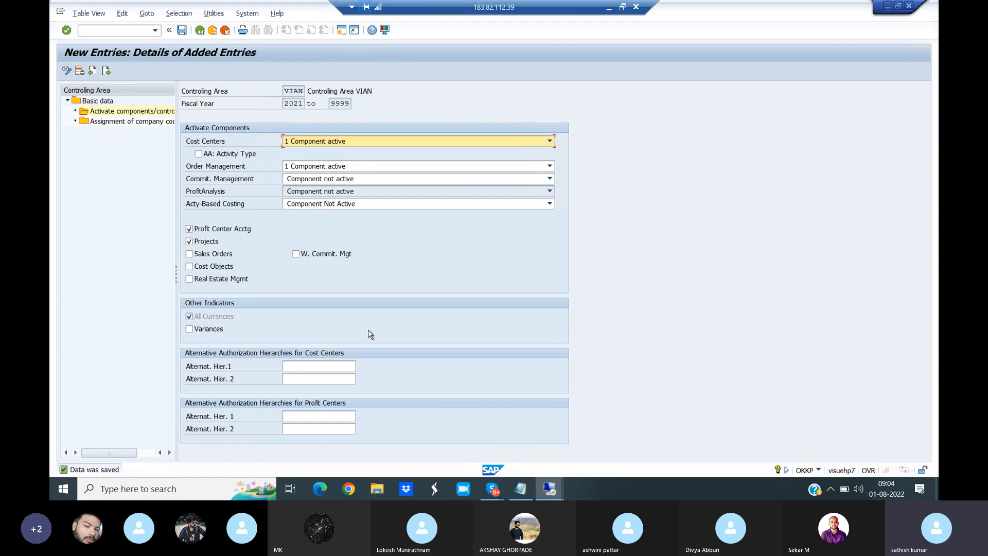
# - Run transaction KANK and open the CO document number range group maintenance for controlling area VIAN
pyautogui.click(89, 31)
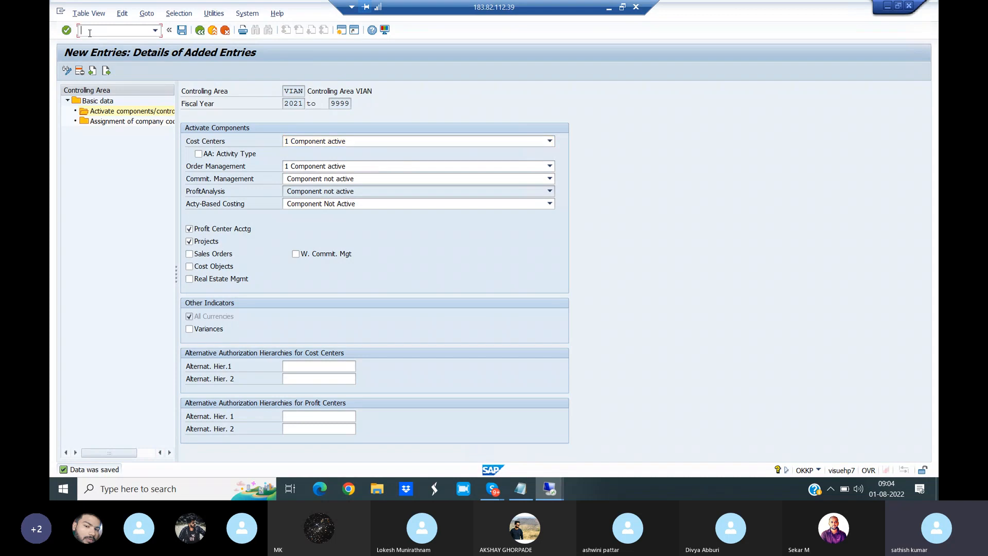
pyautogui.write('/NKANK')
pyautogui.press('Return')
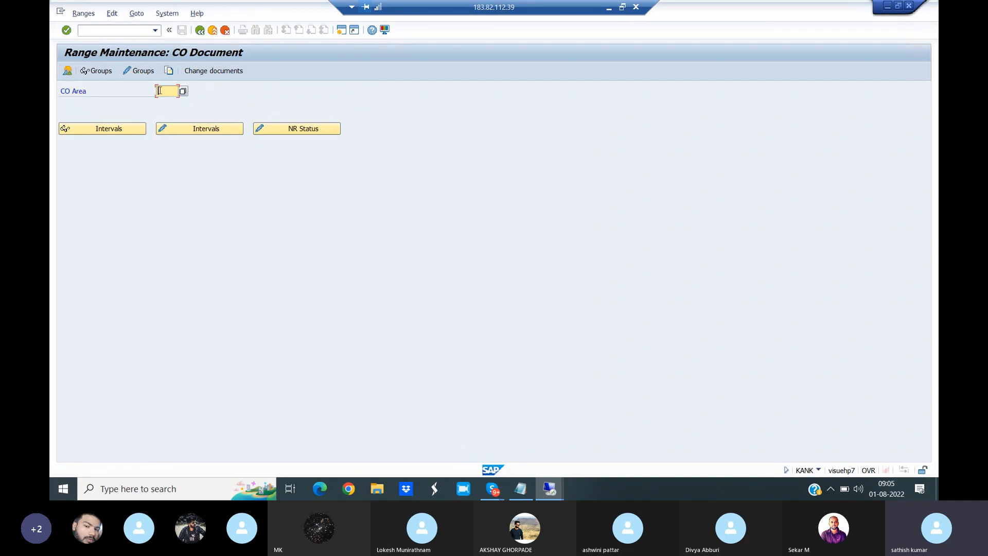
pyautogui.write('TIAN')
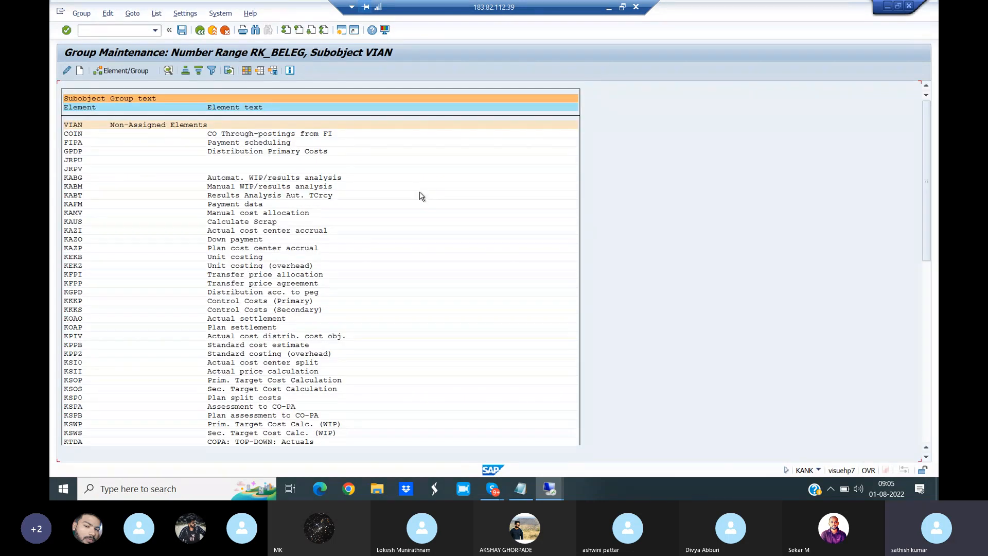
# - Create the group "Controlling area number ranges for VIAN" with a number interval from 1 to 100 and save it
pyautogui.click(84, 15)
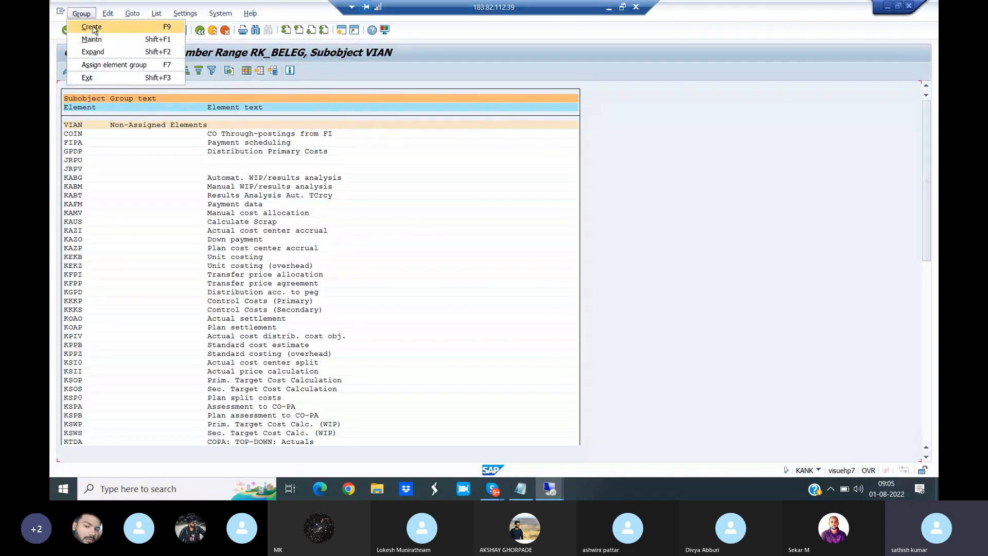
pyautogui.click(93, 28)
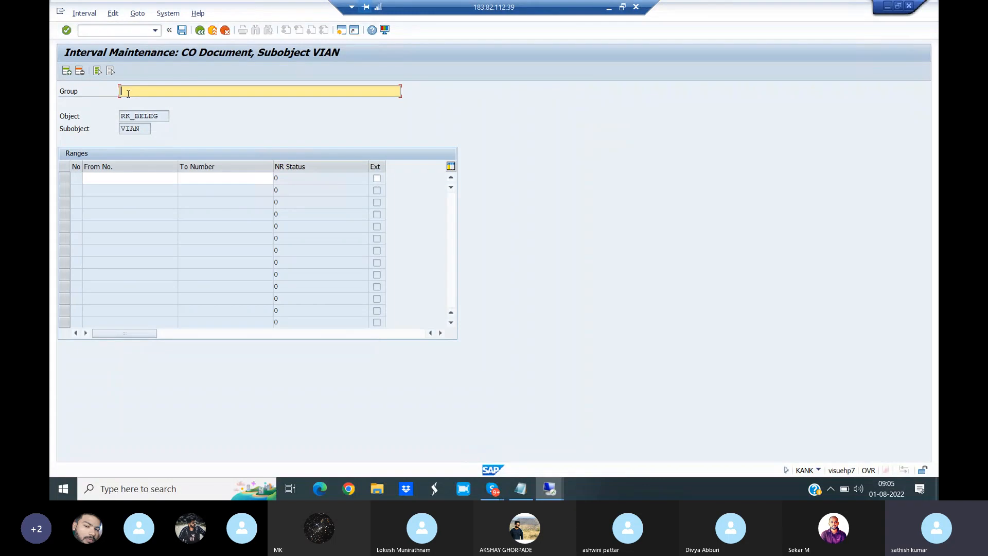
pyautogui.write('Controlling area number ranges for VIAN')
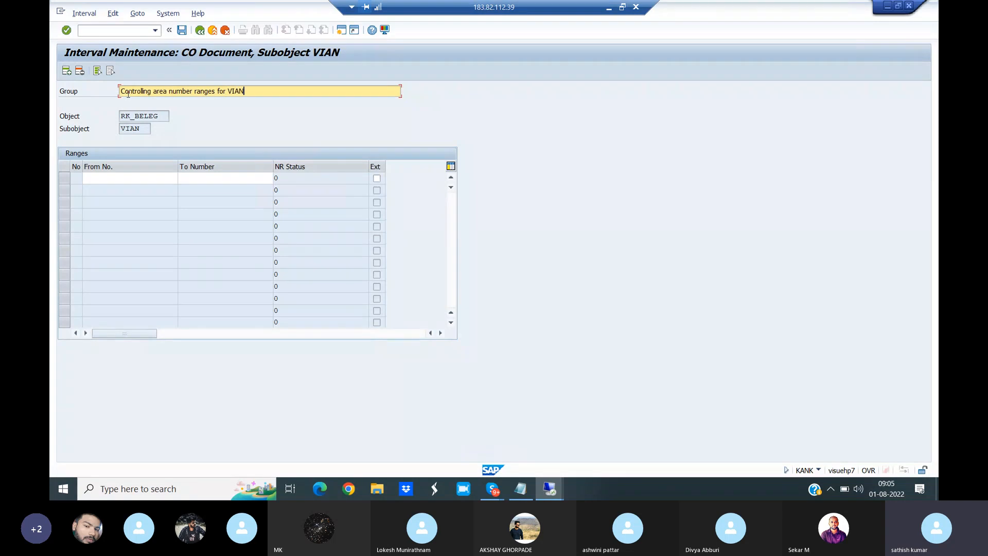
pyautogui.click(94, 181)
pyautogui.write('1')
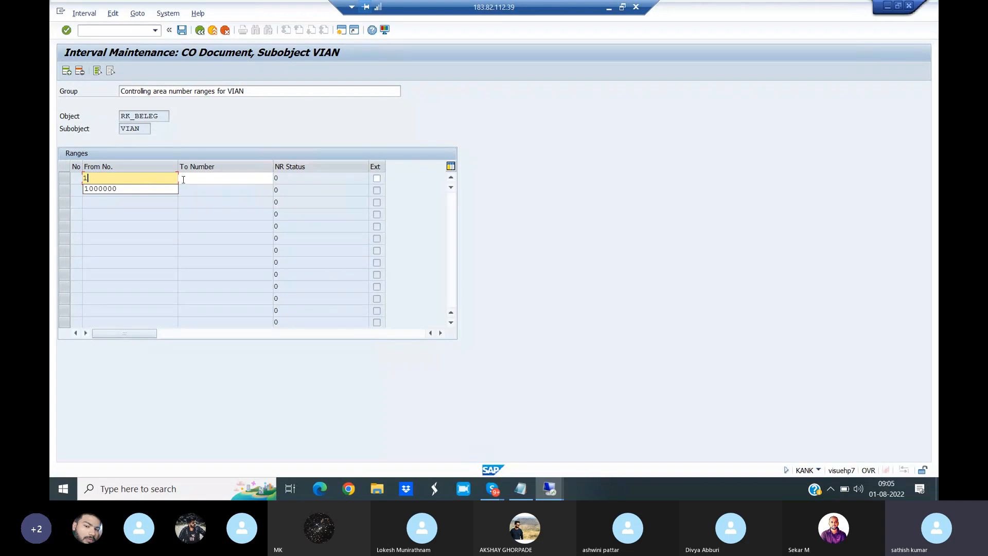
pyautogui.click(191, 178)
pyautogui.write('100')
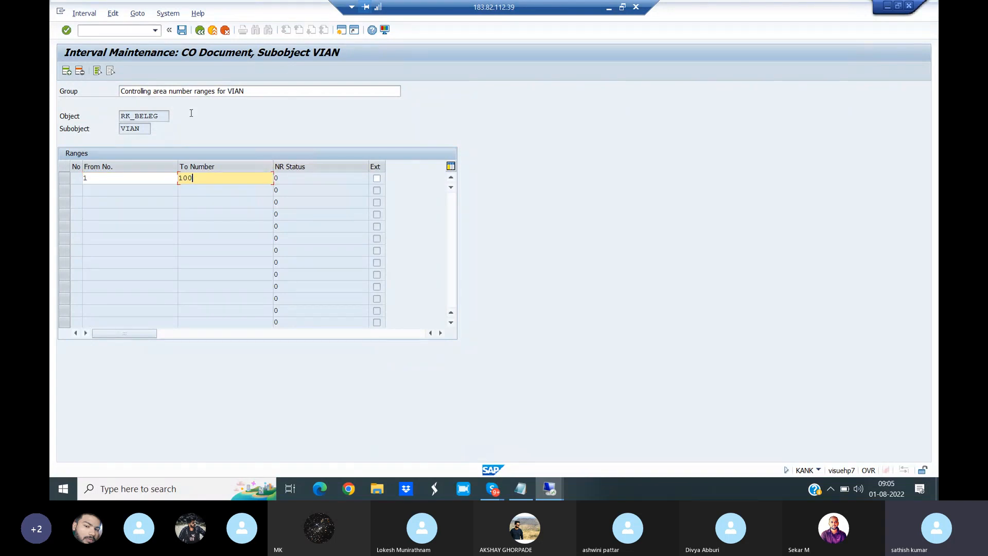
pyautogui.click(182, 31)
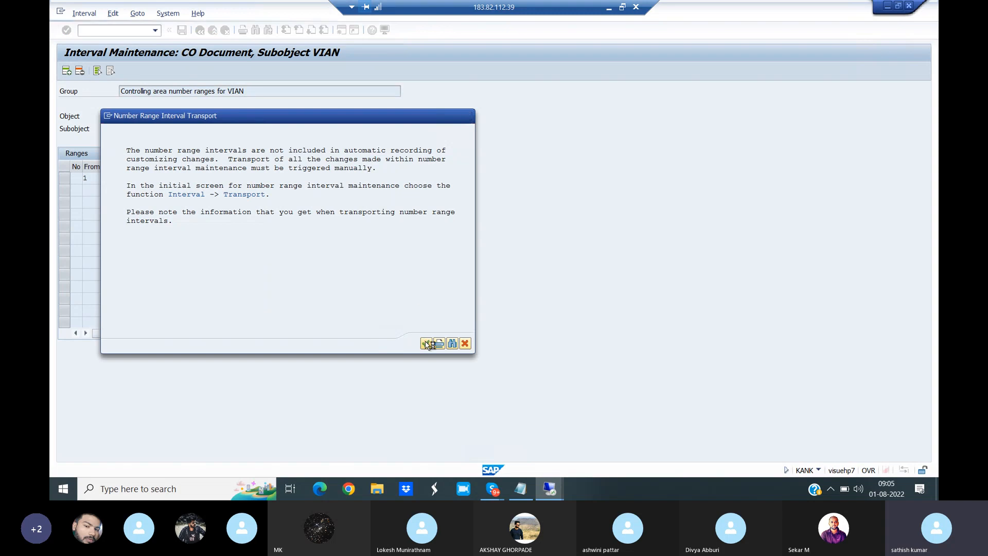
pyautogui.click(426, 343)
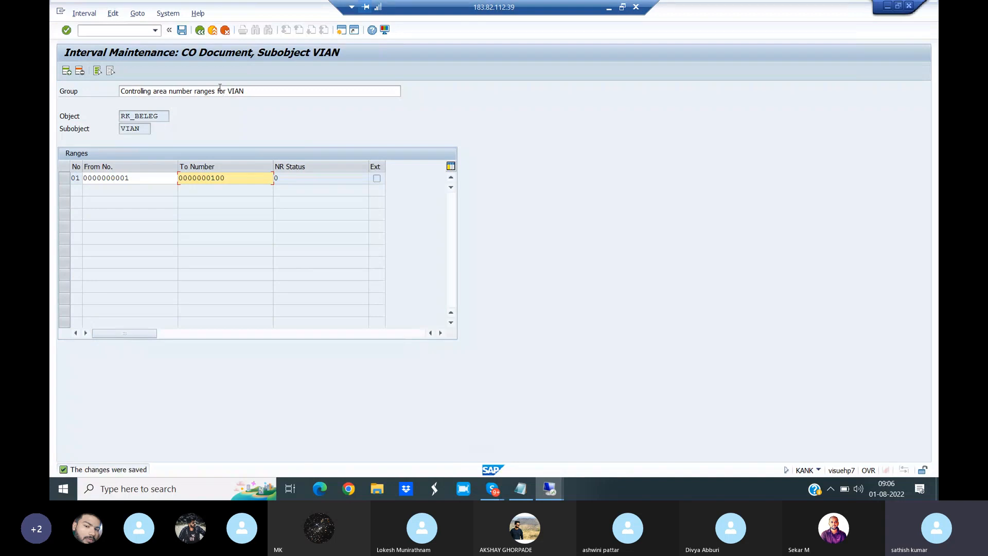
pyautogui.click(200, 31)
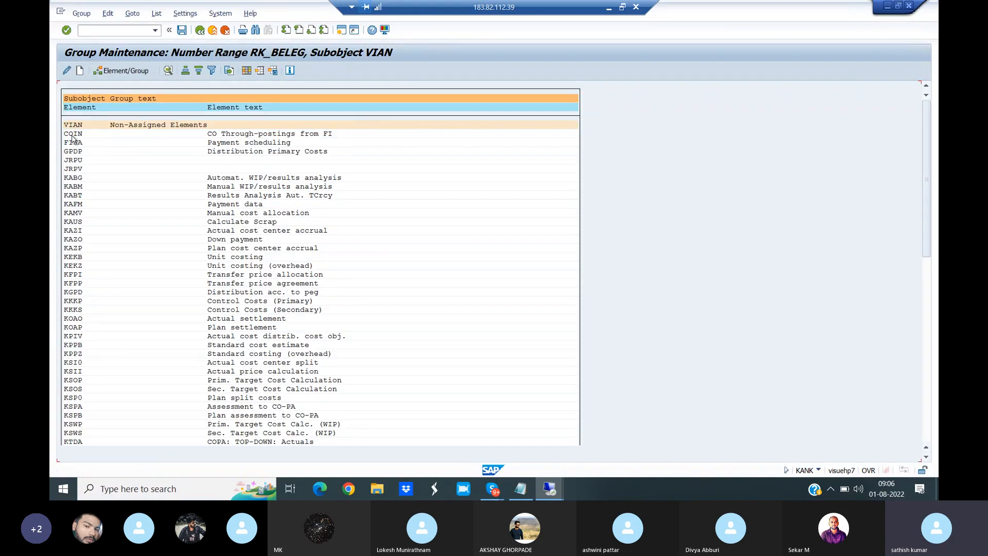
# - Assign element COIN (CO Through-postings from FI) to the group "Controlling area number ranges for VIAN", save, and check the assignment
pyautogui.click(70, 135)
pyautogui.click(76, 135)
pyautogui.click(125, 72)
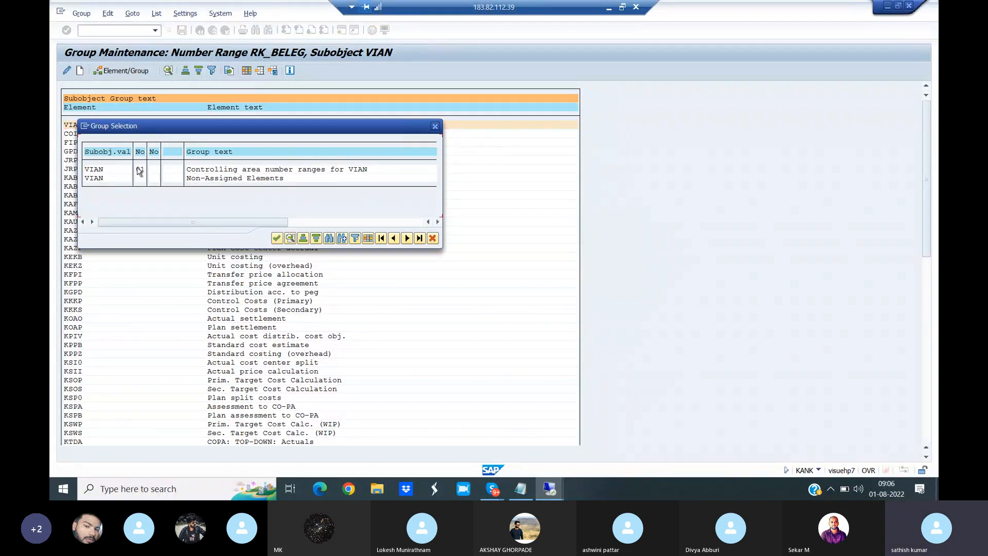
pyautogui.click(93, 171)
pyautogui.click(276, 239)
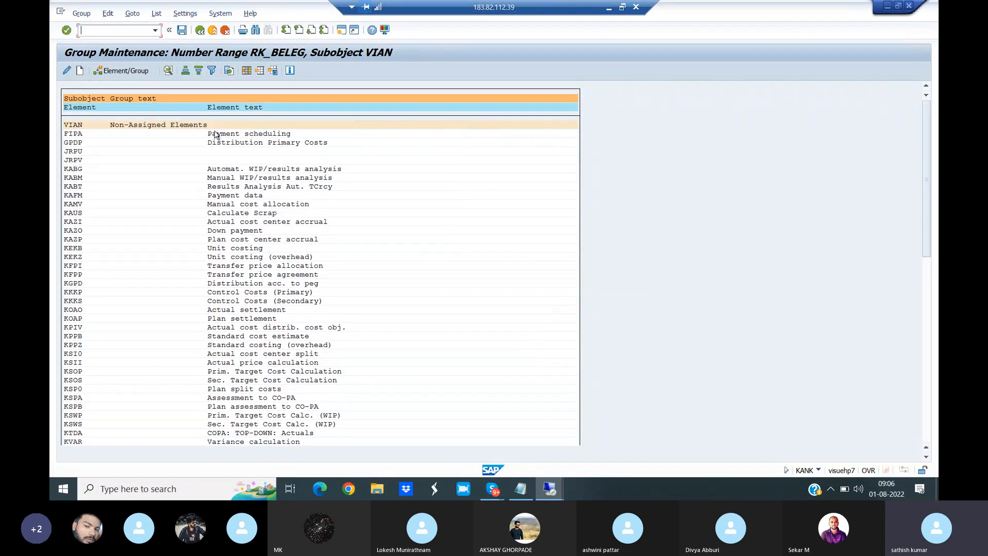
pyautogui.click(183, 30)
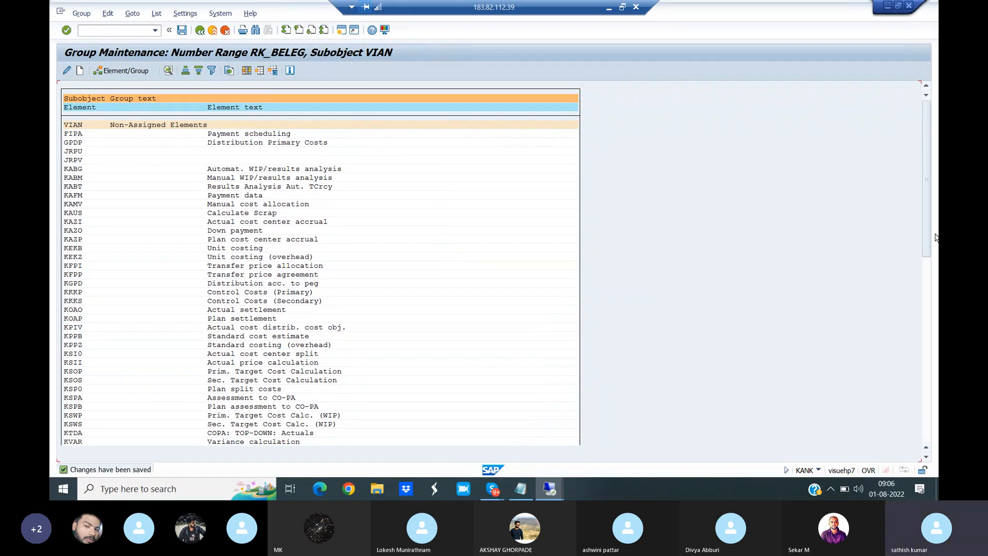
pyautogui.moveTo(935, 237); pyautogui.dragTo(936, 439)
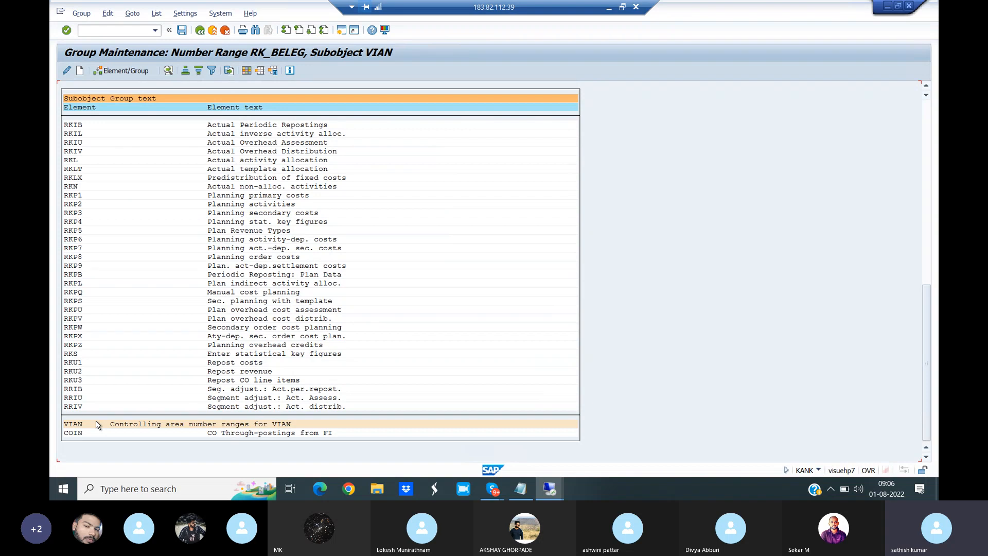
# - Switch to the Notepad notes and review the OKEQ section on budget and planning versions, including original budget version 0
pyautogui.click(520, 494)
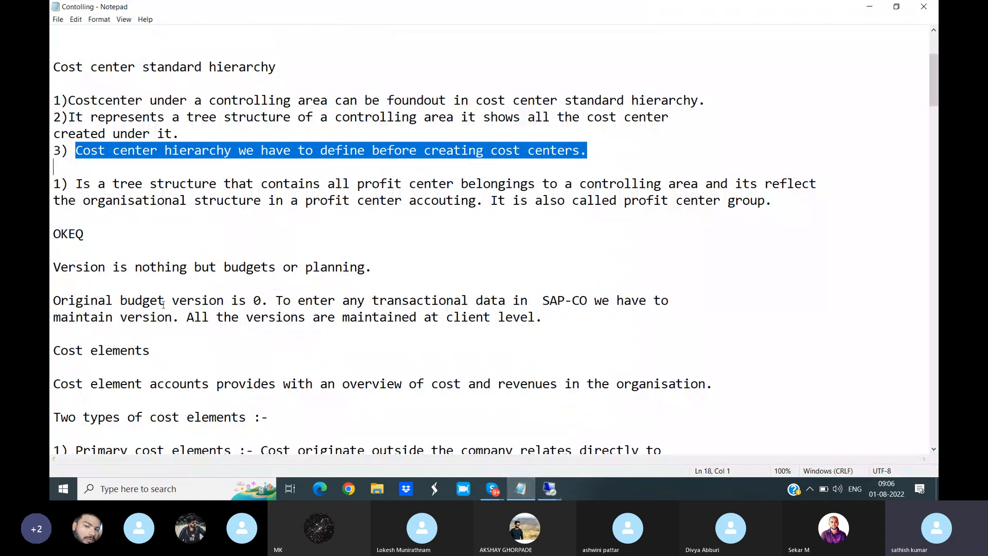
pyautogui.moveTo(59, 266); pyautogui.dragTo(406, 272)
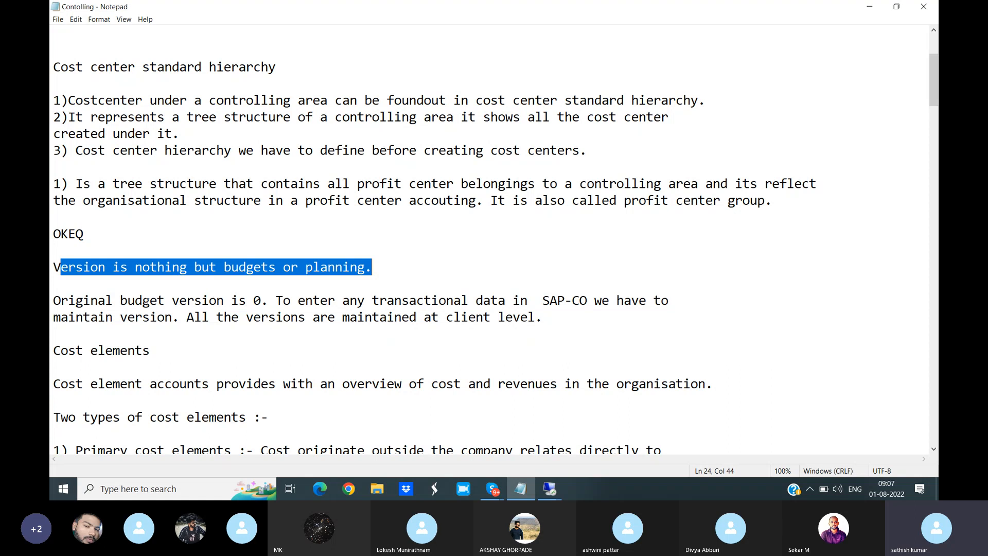
pyautogui.moveTo(53, 297); pyautogui.dragTo(268, 300)
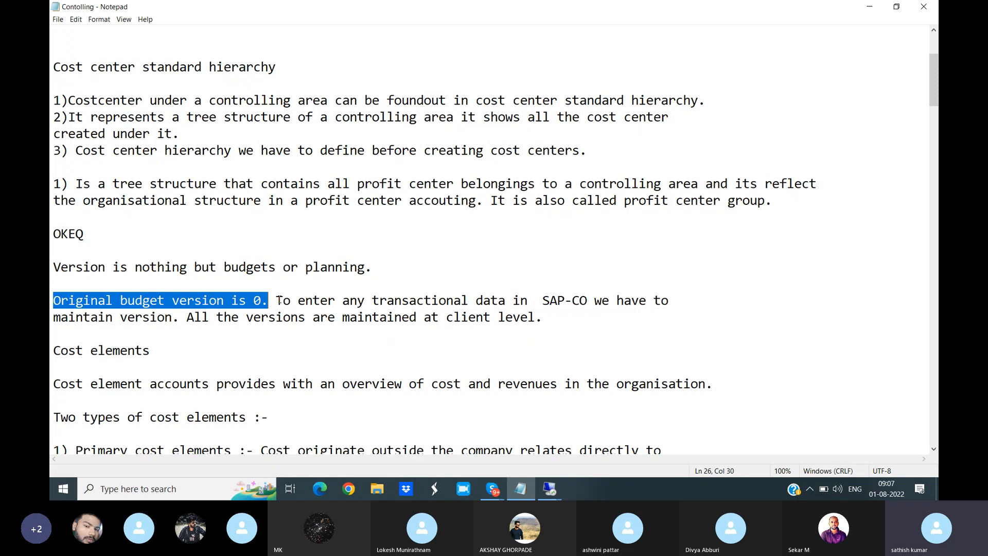
pyautogui.moveTo(277, 300); pyautogui.dragTo(709, 318)
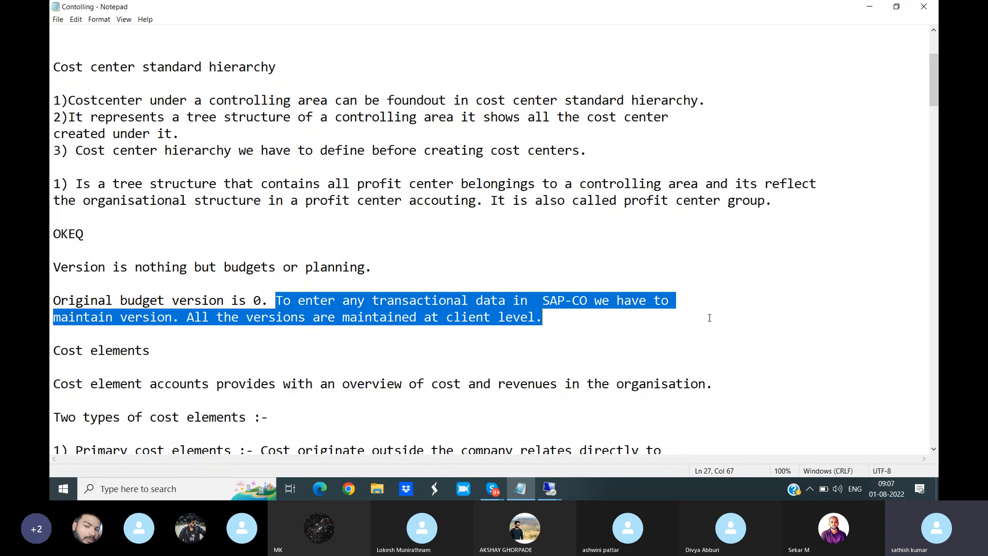
pyautogui.moveTo(54, 240); pyautogui.dragTo(110, 233)
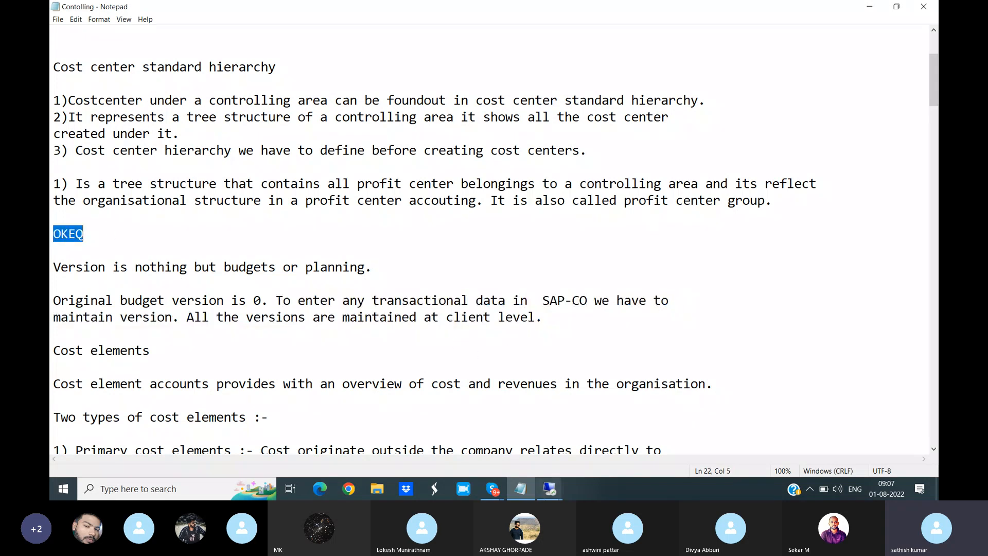
# - Switch back to the remote SAP session and run transaction OKEQ to open the general version definition
pyautogui.click(547, 498)
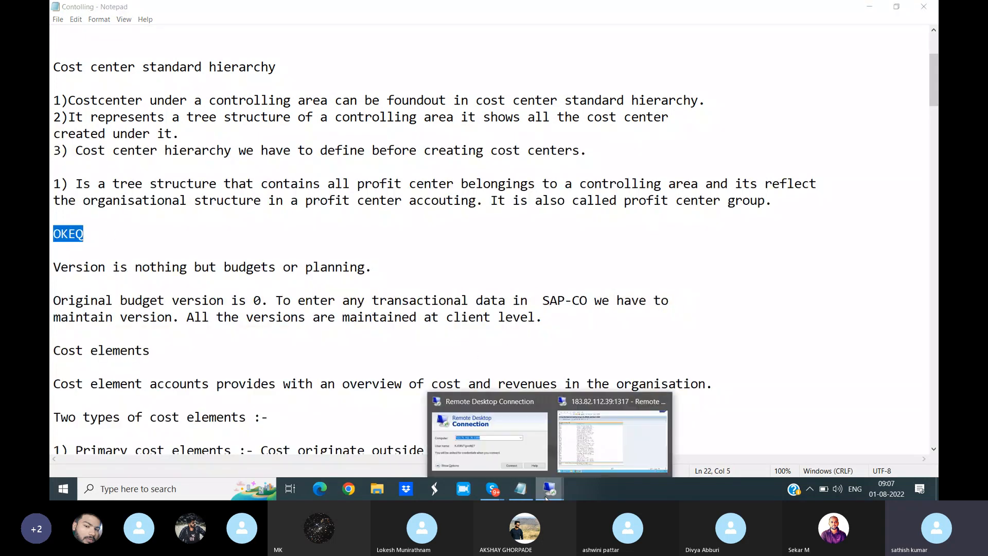
pyautogui.click(589, 451)
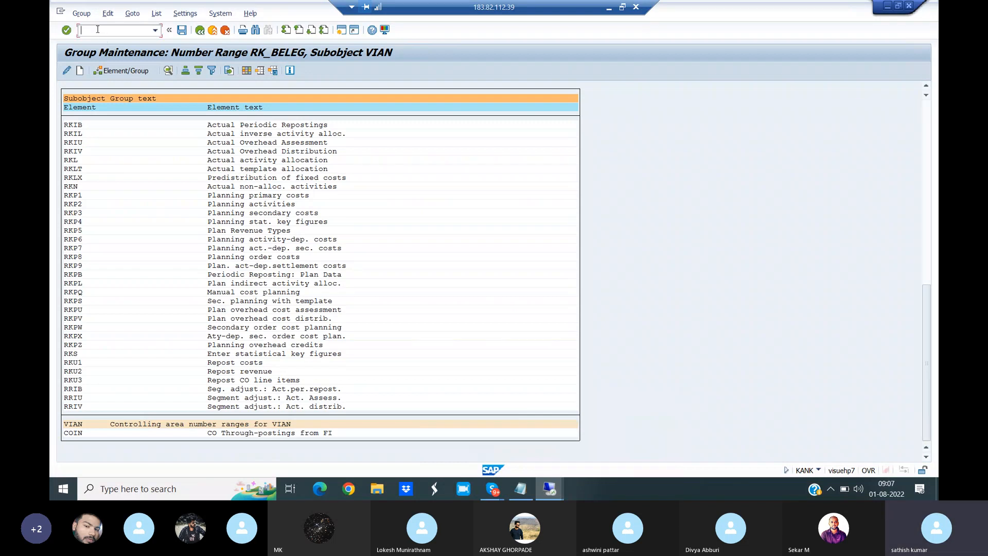
pyautogui.write('/NOKEQ')
pyautogui.press('Return')
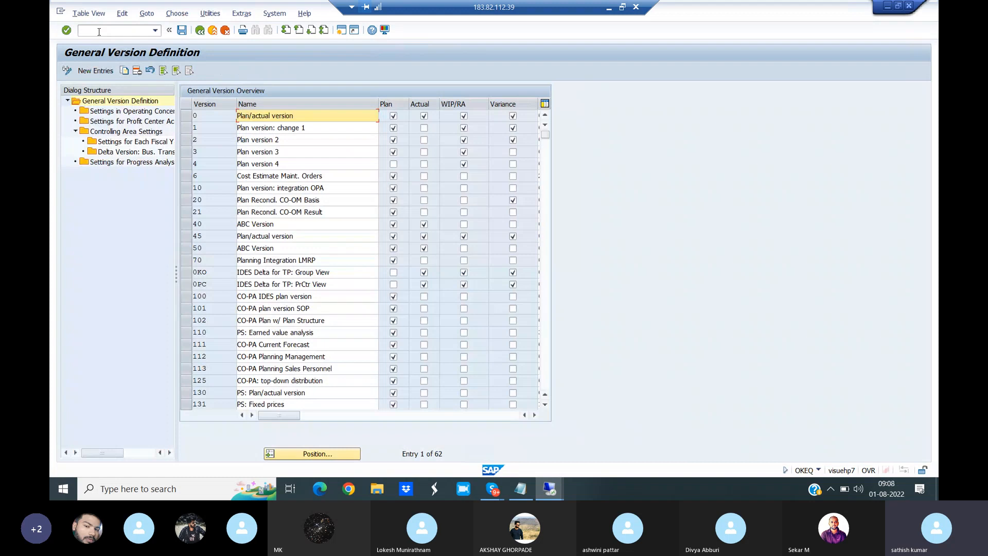
# - Open the settings for each fiscal year of version 0 for controlling area VIAN
pyautogui.click(184, 116)
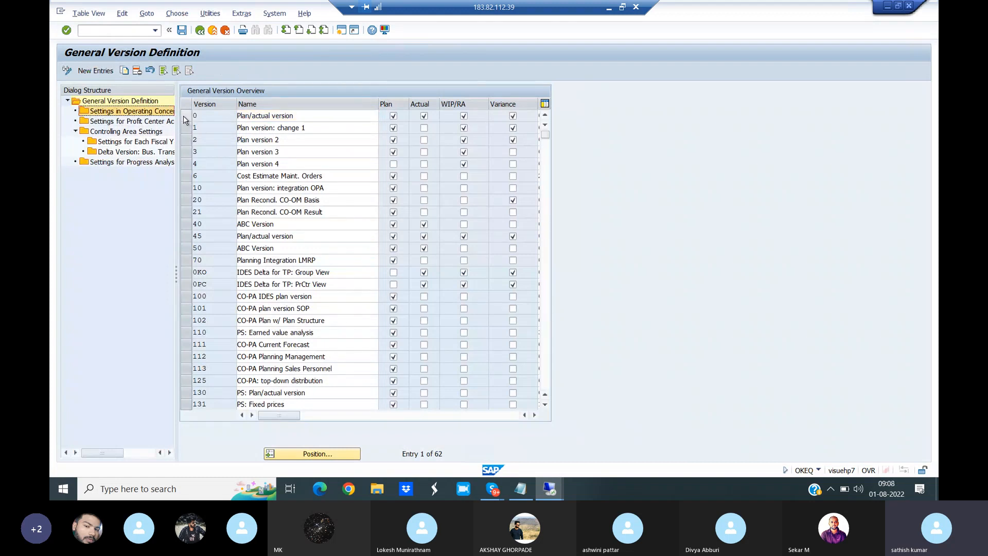
pyautogui.click(187, 116)
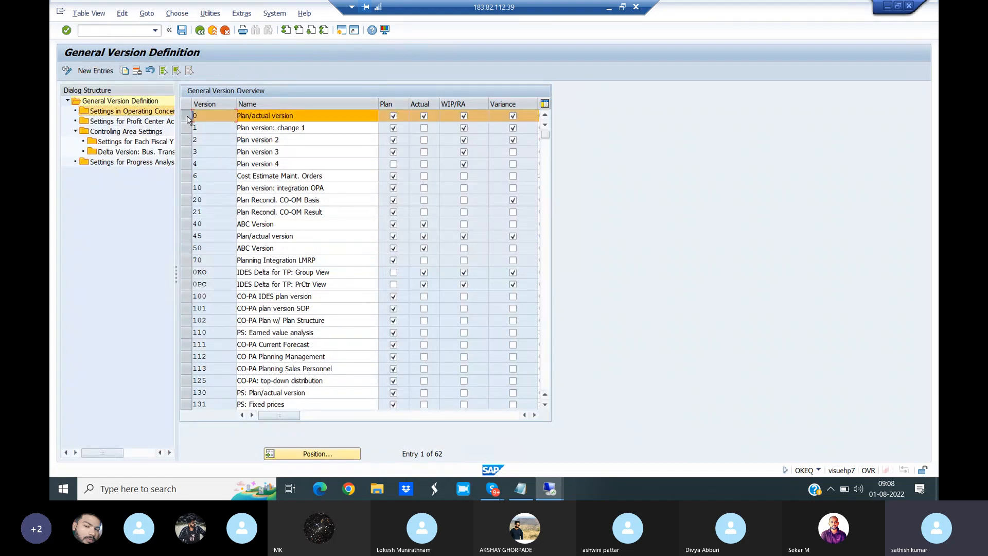
pyautogui.doubleClick(132, 142)
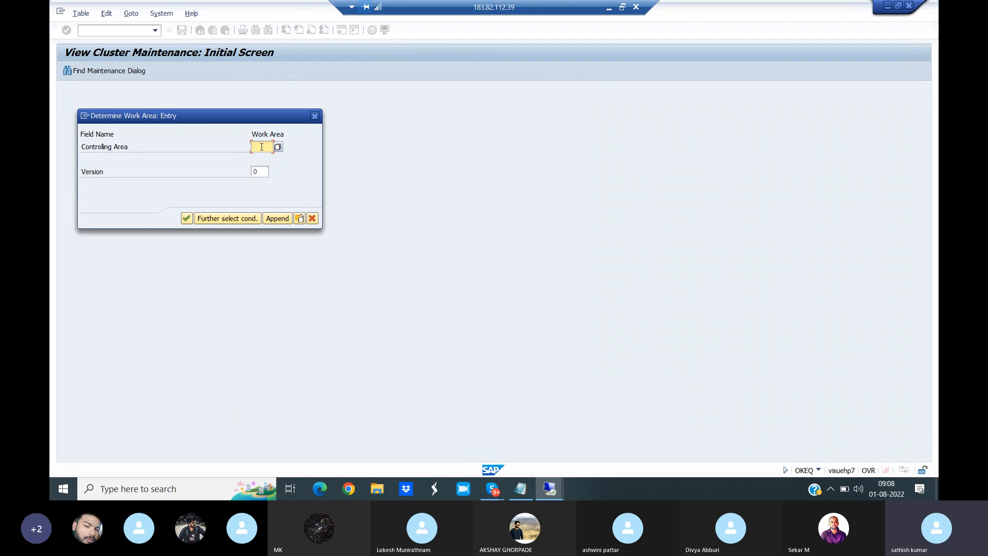
pyautogui.write('VIAN')
pyautogui.click(187, 219)
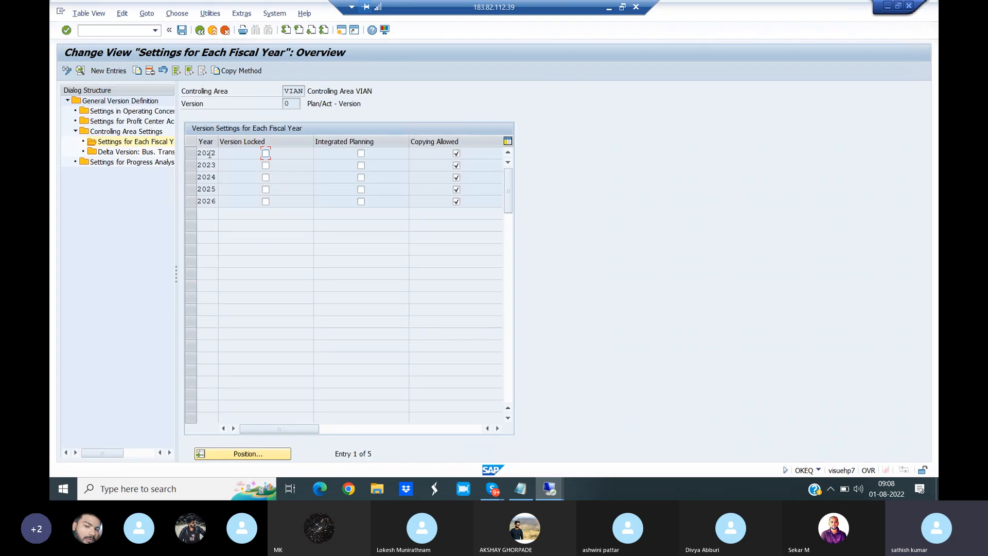
pyautogui.click(212, 201)
# - Add a version 0 entry for fiscal year 2021 with Copying Allowed and exchange rate type M, and save it to the proposed customizing request
pyautogui.click(112, 74)
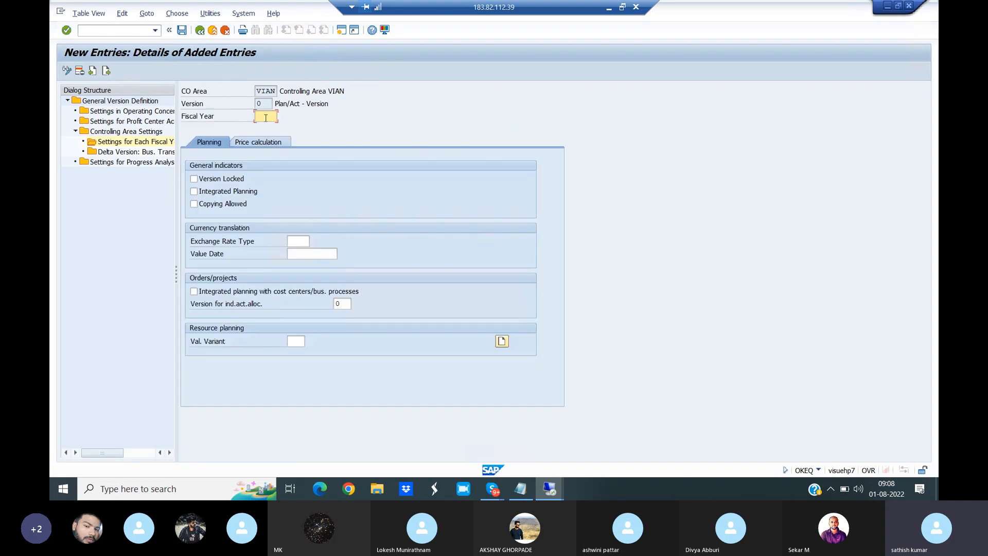
pyautogui.write('2021')
pyautogui.click(194, 204)
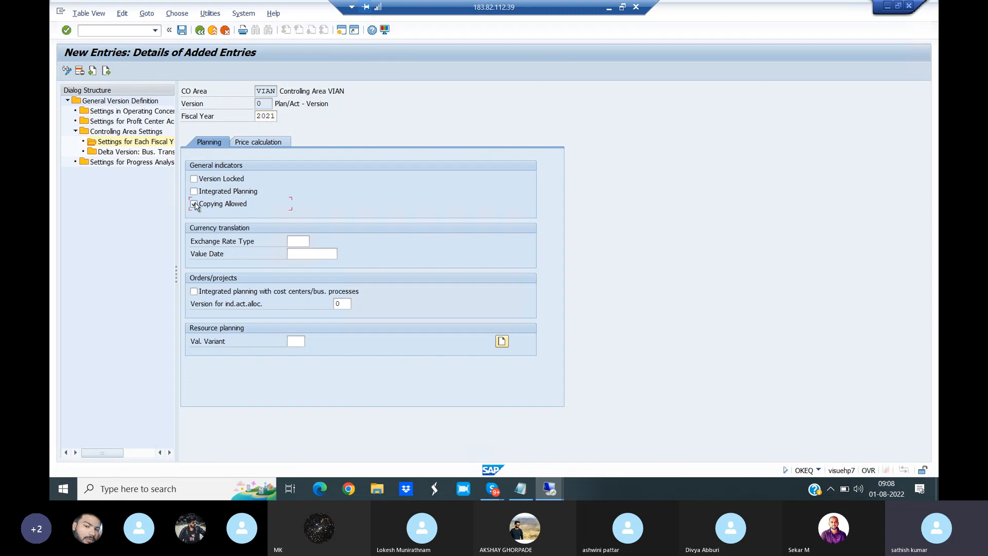
pyautogui.click(299, 241)
pyautogui.write('M')
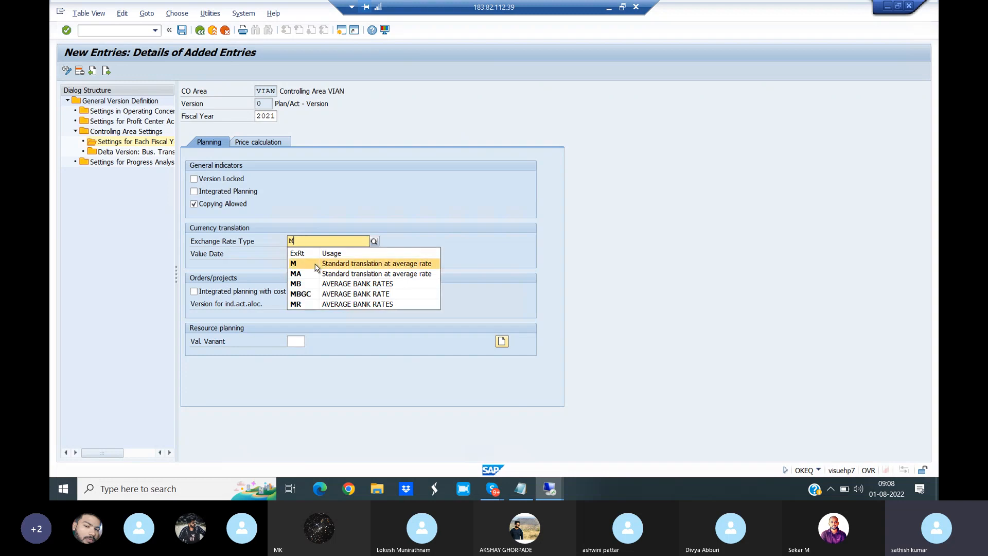
pyautogui.click(315, 264)
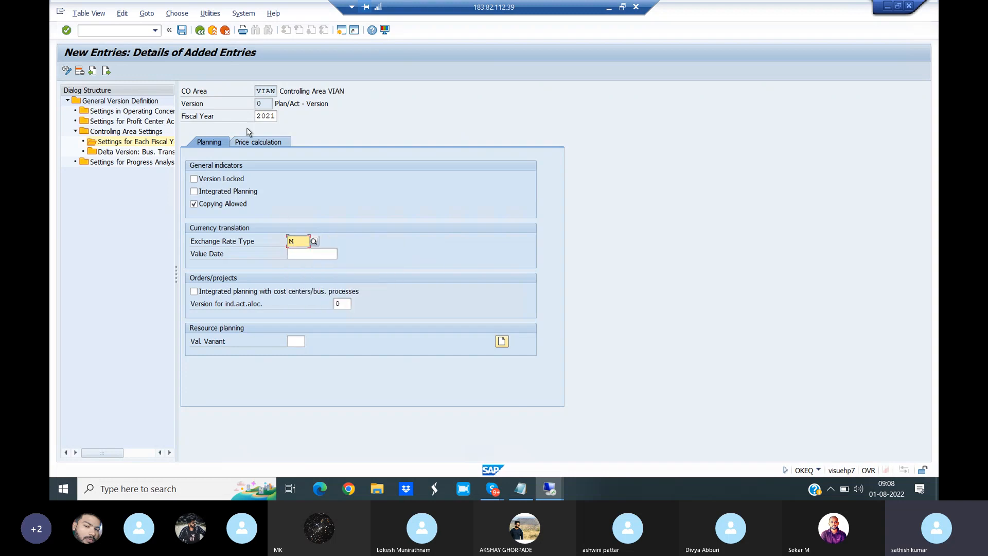
pyautogui.click(183, 31)
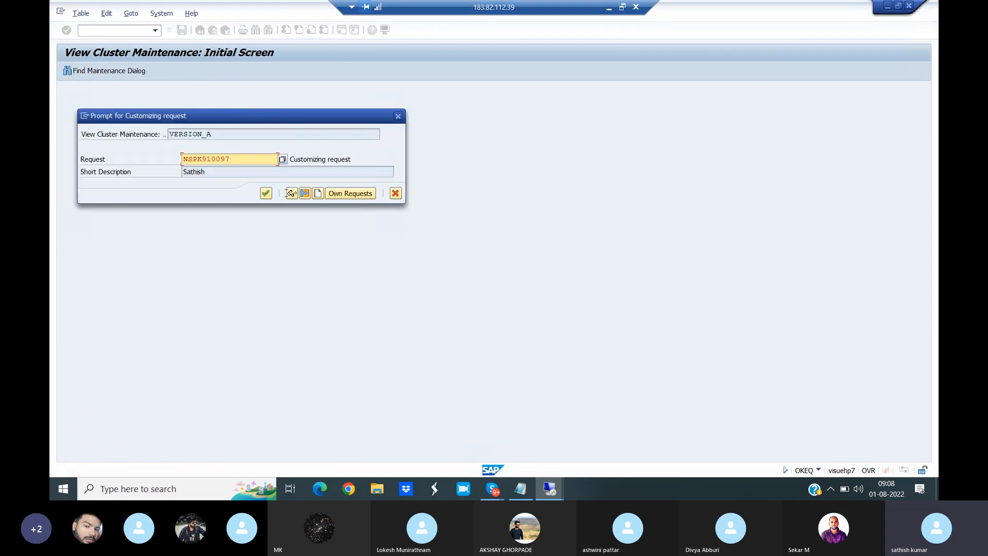
pyautogui.click(266, 193)
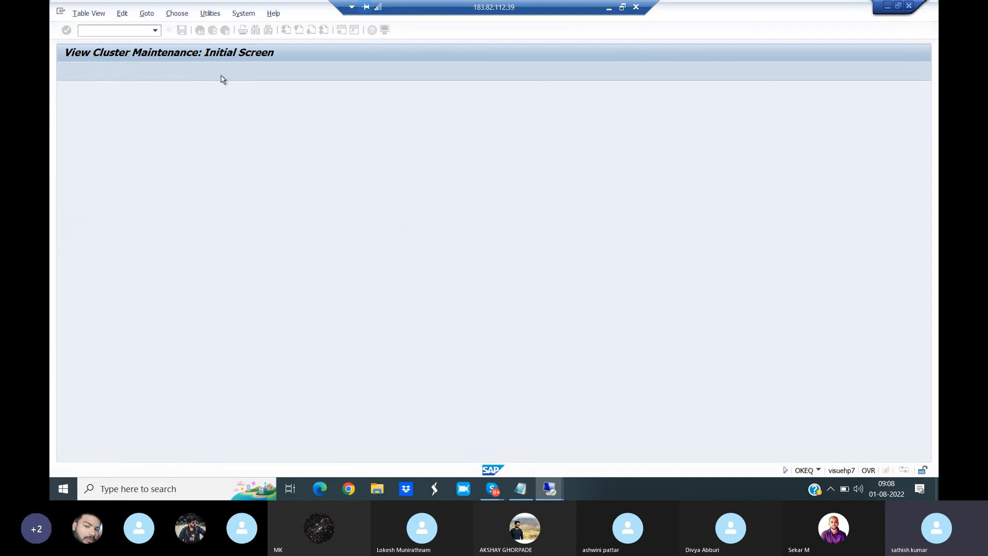
pyautogui.click(201, 31)
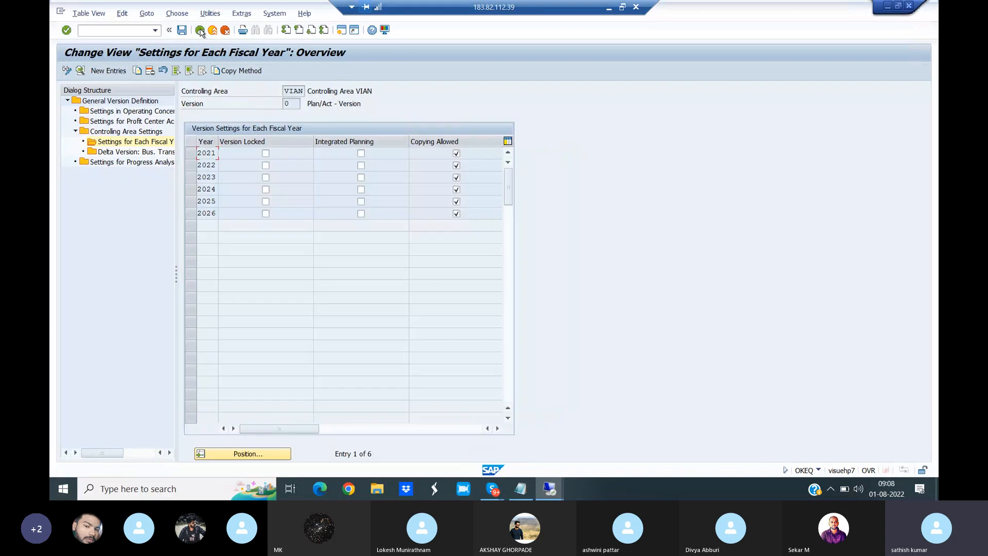
# - Select the fiscal year 2021 and 2026 rows and toggle the Version Locked indicator for 2021 on and off
pyautogui.click(191, 155)
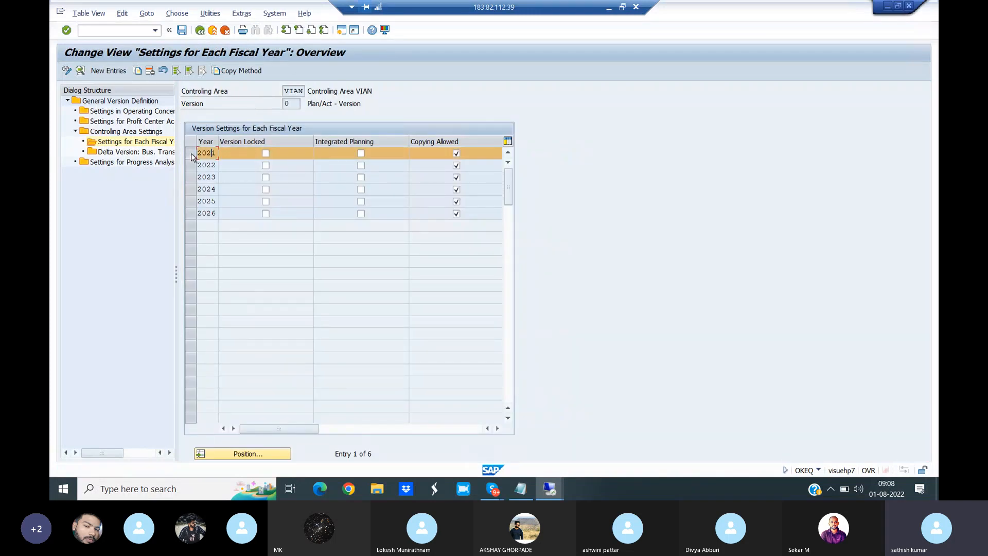
pyautogui.click(194, 216)
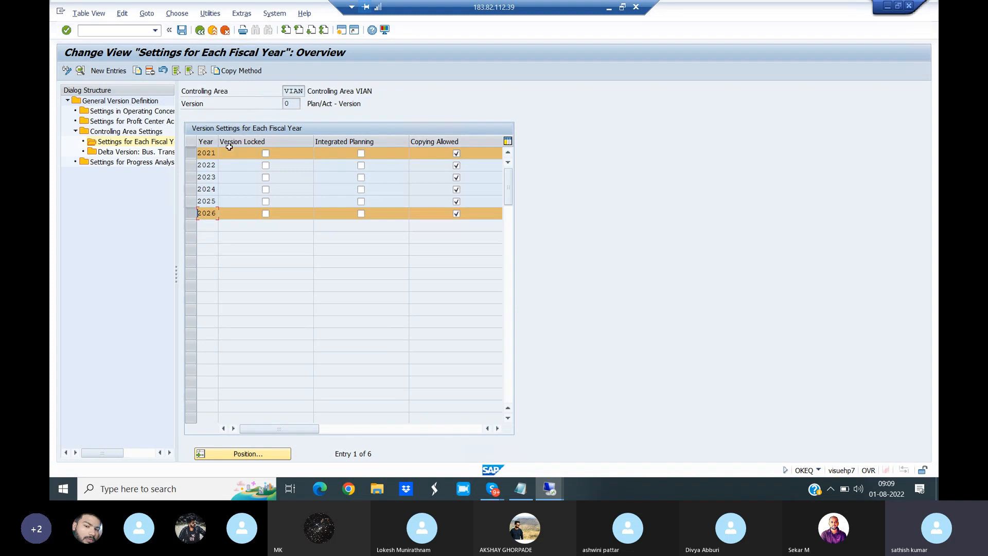
pyautogui.click(265, 154)
pyautogui.click(266, 153)
# - Switch to the Notepad notes and highlight the cost element definition and the primary and secondary cost element types
pyautogui.click(522, 490)
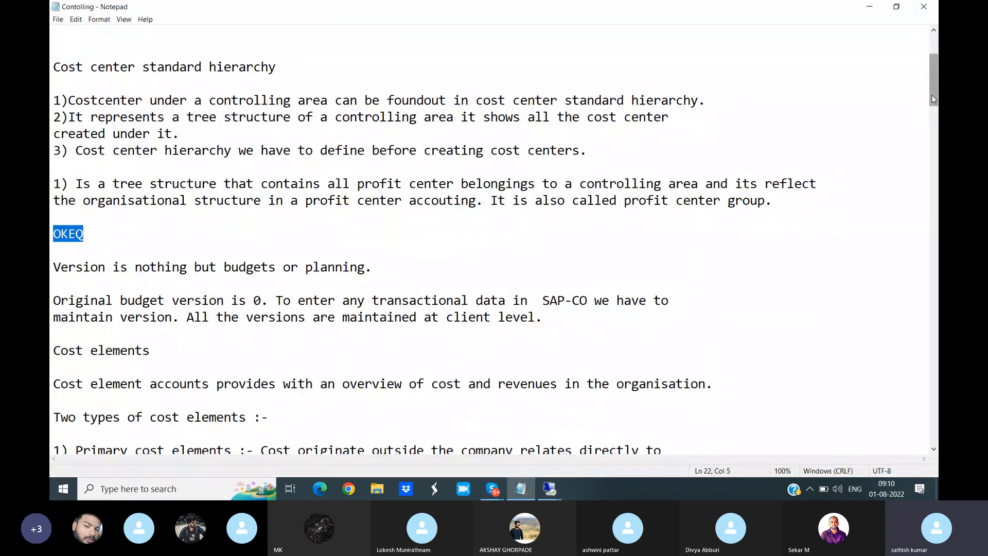
pyautogui.moveTo(932, 96); pyautogui.dragTo(932, 113)
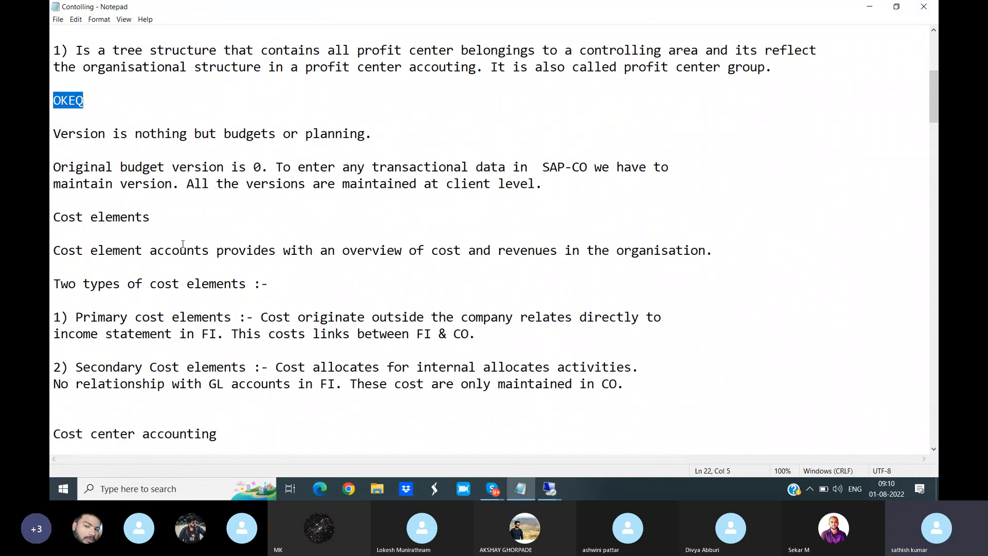
pyautogui.moveTo(53, 251); pyautogui.dragTo(711, 251)
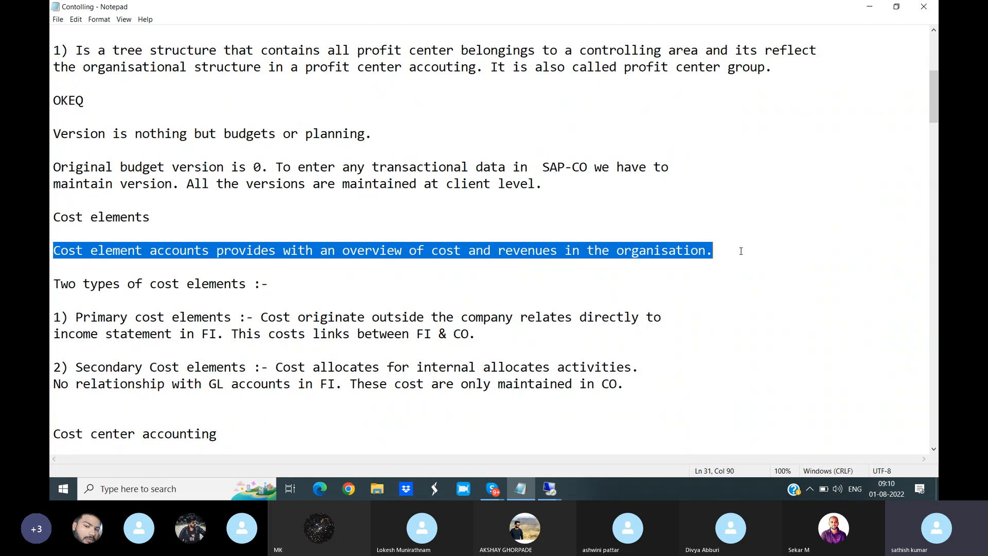
pyautogui.moveTo(53, 283); pyautogui.dragTo(254, 283)
pyautogui.moveTo(83, 317); pyautogui.dragTo(234, 316)
pyautogui.moveTo(76, 367); pyautogui.dragTo(245, 369)
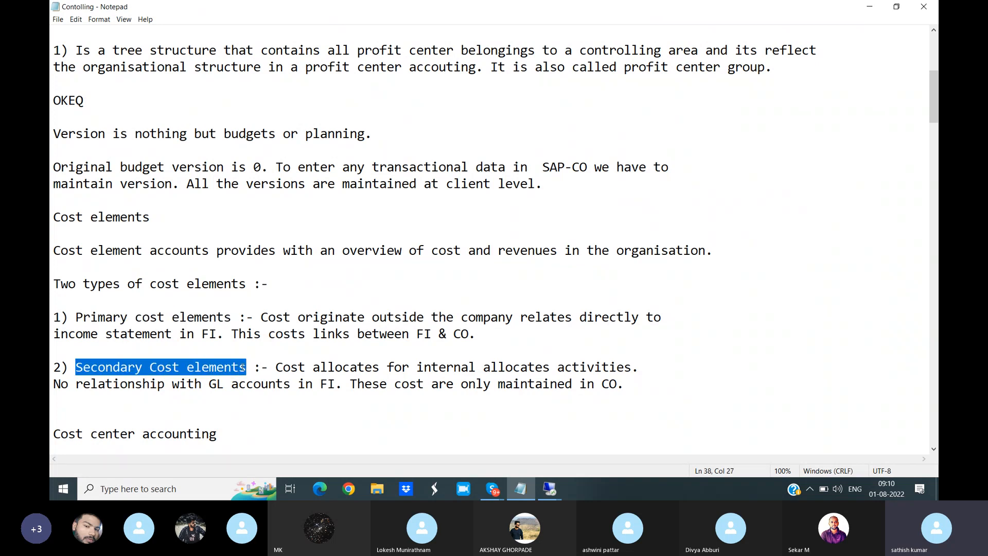
# - Highlight the explanations of primary and secondary cost elements in the notes, including their relationship to FI and CO
pyautogui.click(261, 316)
pyautogui.moveTo(261, 316); pyautogui.dragTo(677, 333)
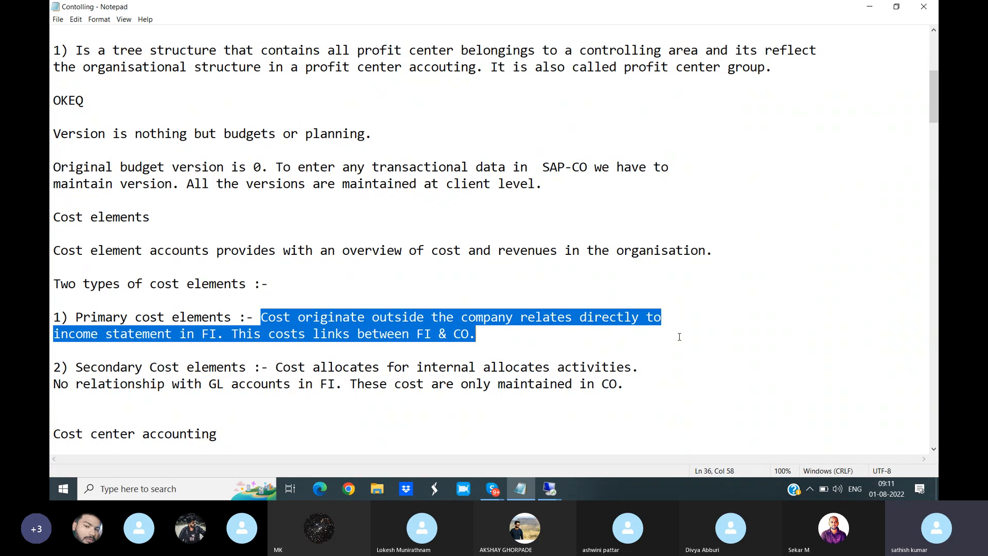
pyautogui.moveTo(76, 367); pyautogui.dragTo(199, 358)
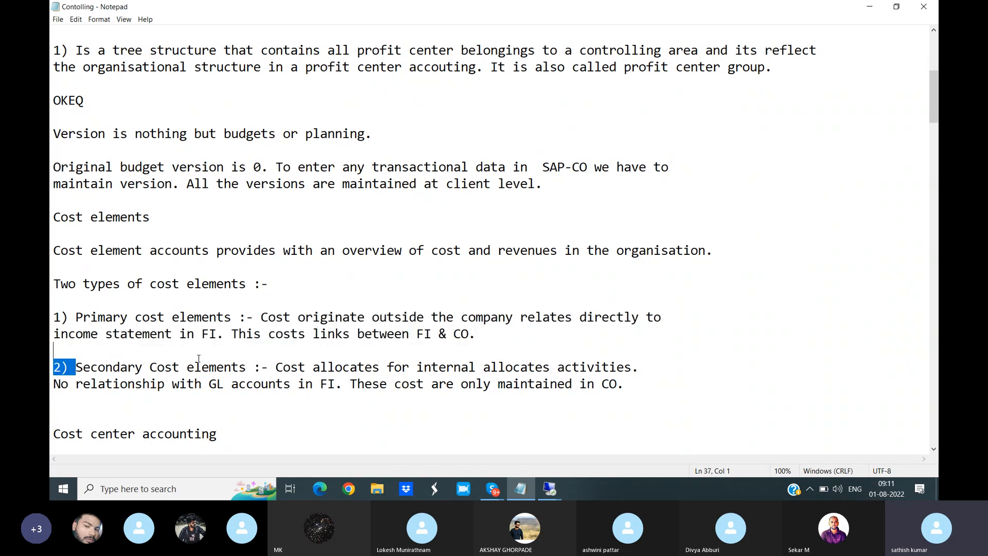
pyautogui.click(277, 366)
pyautogui.moveTo(277, 366); pyautogui.dragTo(640, 371)
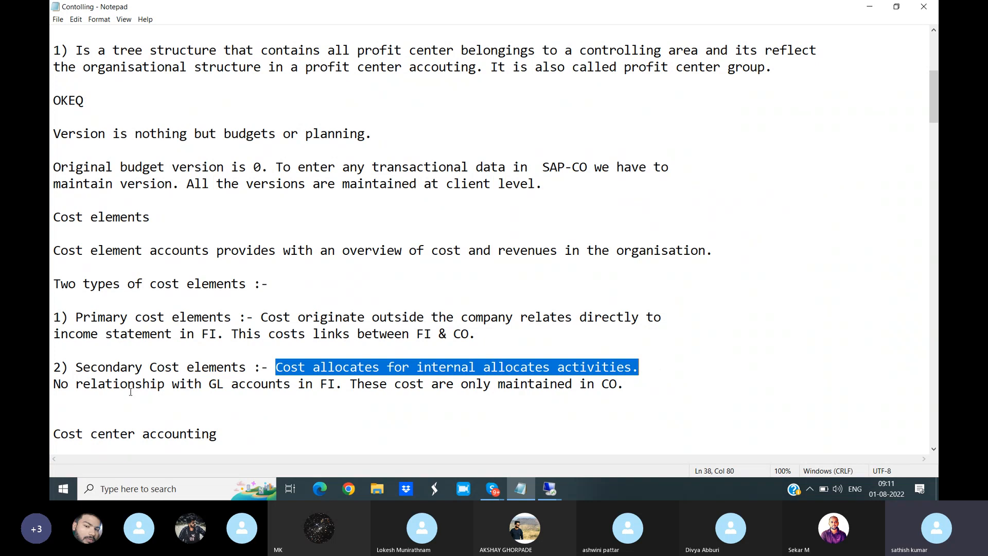
pyautogui.click(53, 384)
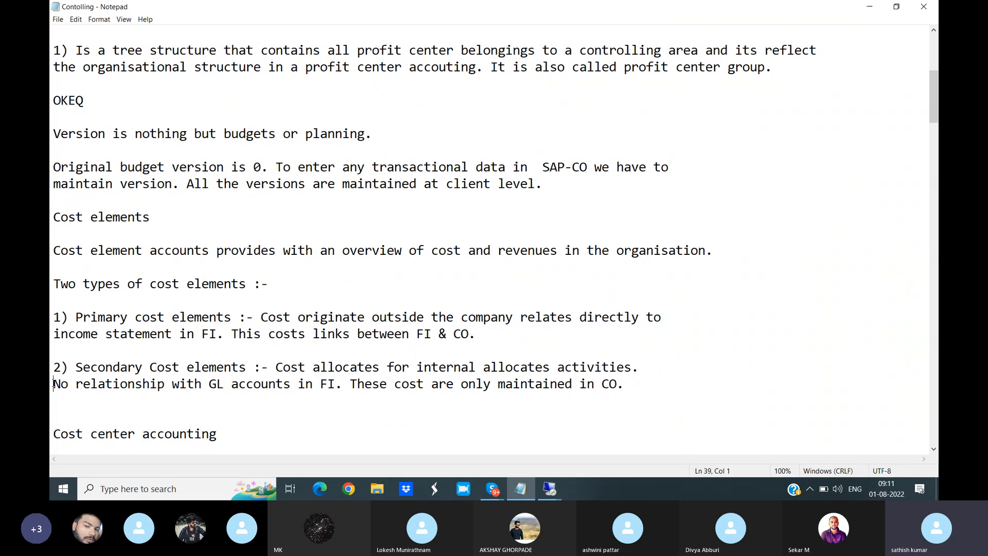
pyautogui.moveTo(53, 384); pyautogui.dragTo(633, 388)
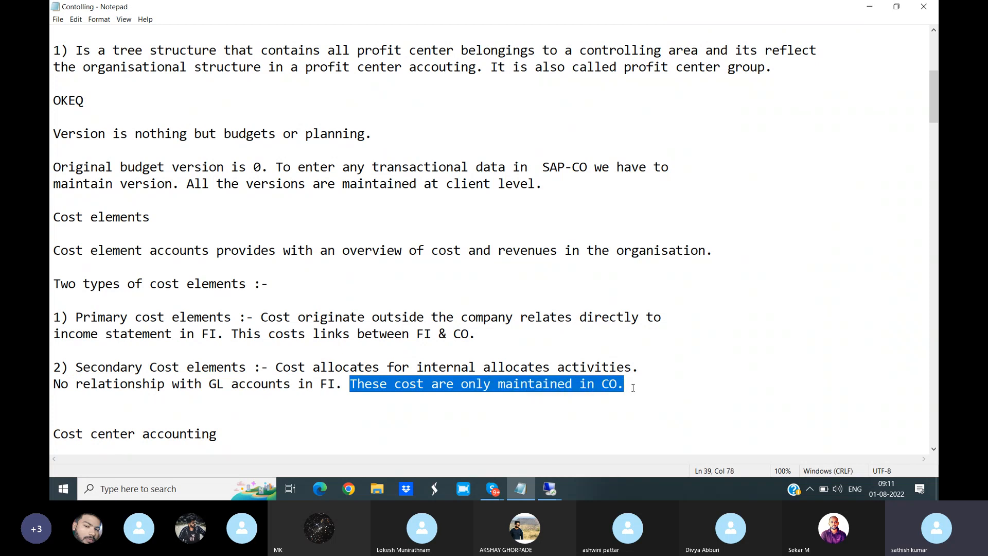
# - Recap the notes on cost elements, OKEQ versions and the cost center standard hierarchy, ending on the primary cost elements heading
pyautogui.moveTo(53, 217); pyautogui.dragTo(644, 382)
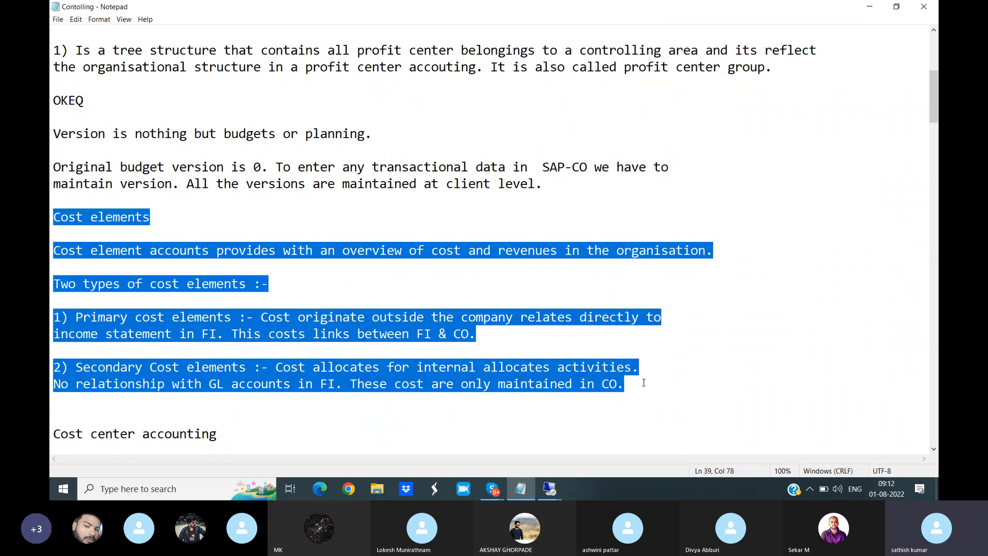
pyautogui.moveTo(52, 100); pyautogui.dragTo(543, 184)
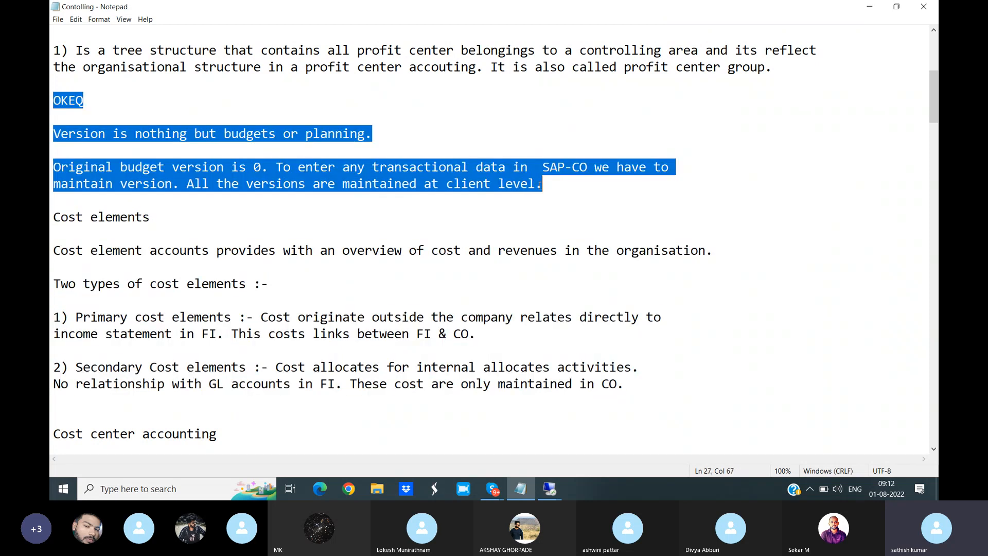
pyautogui.moveTo(935, 119); pyautogui.dragTo(935, 103)
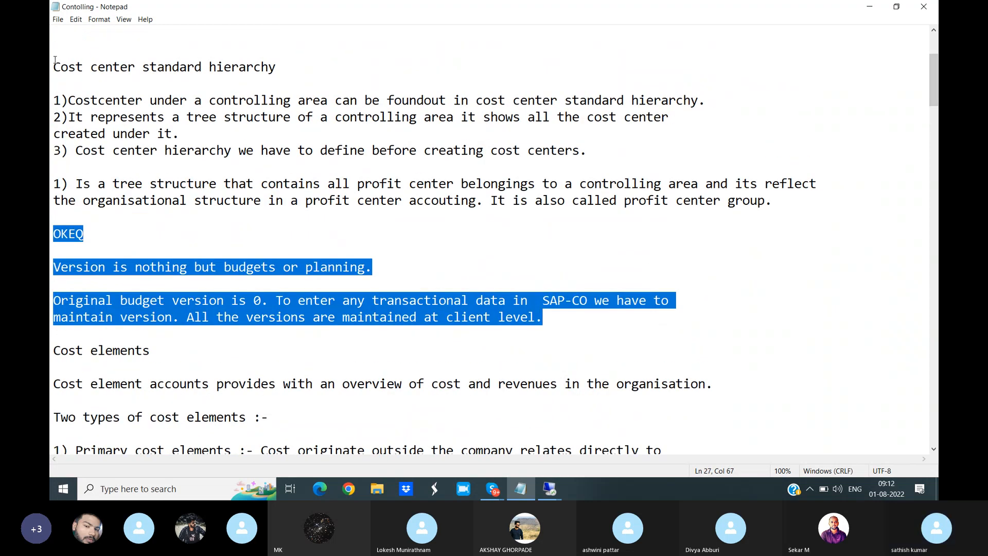
pyautogui.moveTo(54, 62); pyautogui.dragTo(707, 243)
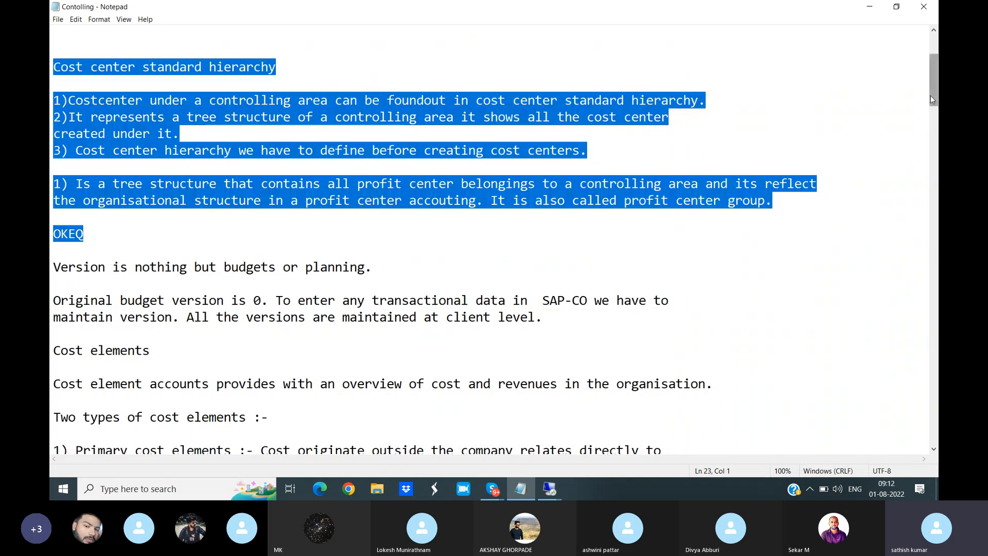
pyautogui.moveTo(931, 94); pyautogui.dragTo(932, 117)
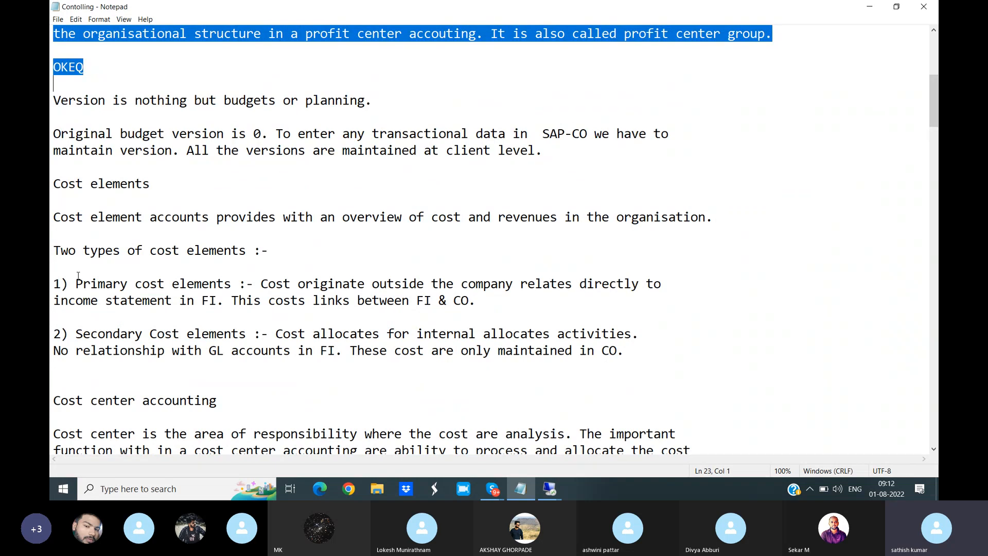
pyautogui.moveTo(76, 284); pyautogui.dragTo(253, 283)
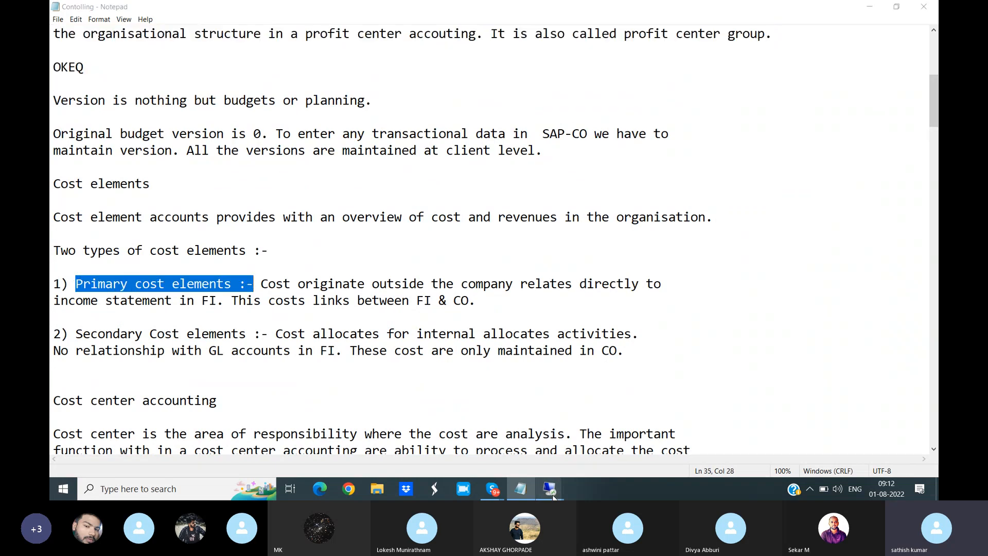
# - Switch back to the remote SAP session and call up cost element transactions KA01, KA02 and KA03 in turn
pyautogui.moveTo(552, 487)
pyautogui.click(597, 450)
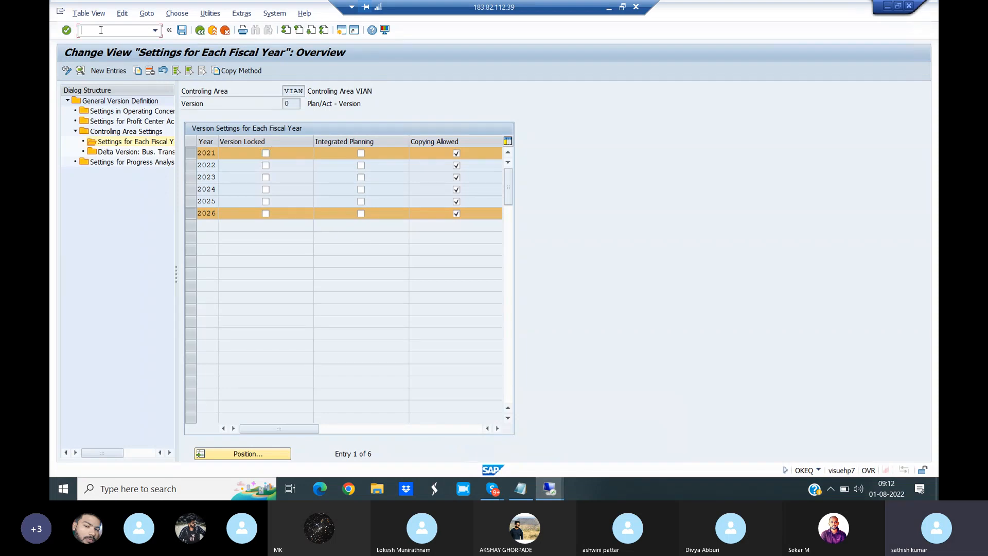
pyautogui.write('/NKA01')
pyautogui.press('Return')
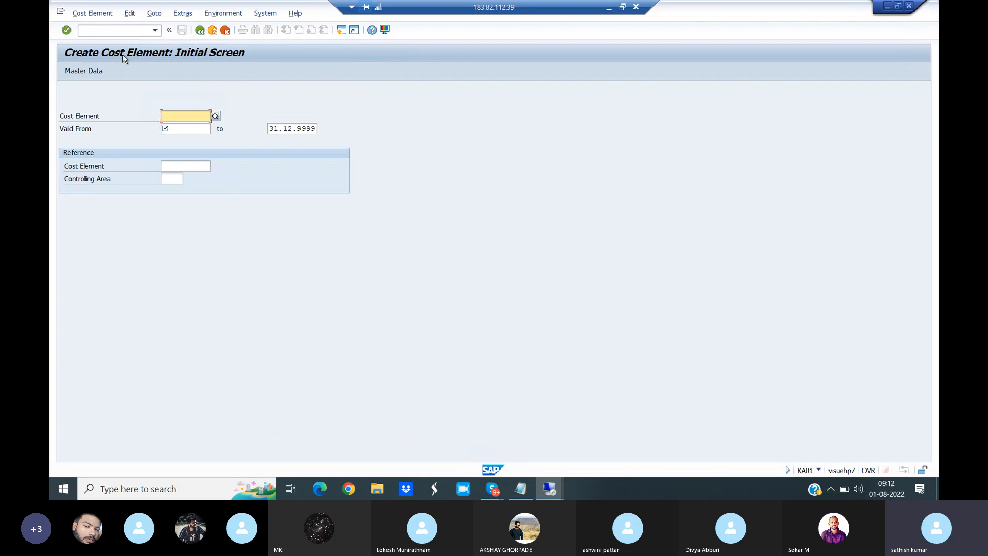
pyautogui.click(92, 30)
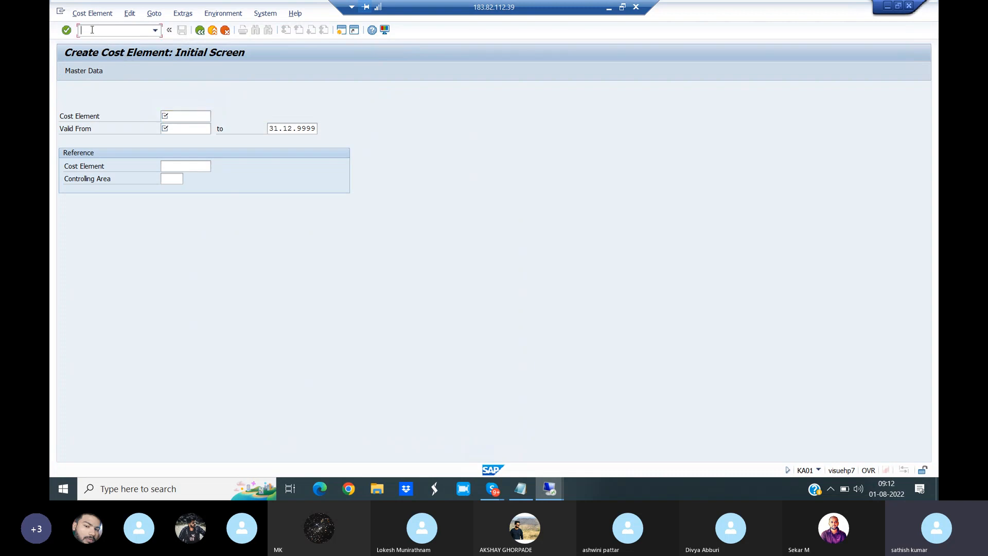
pyautogui.write('/NKA02')
pyautogui.press('Return')
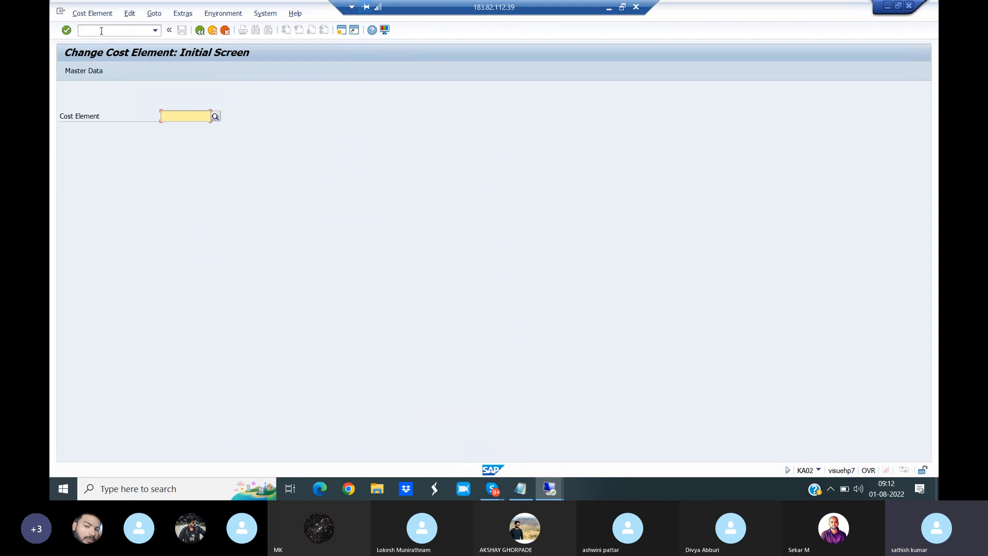
pyautogui.click(101, 31)
pyautogui.write('/NKA03')
pyautogui.press('Return')
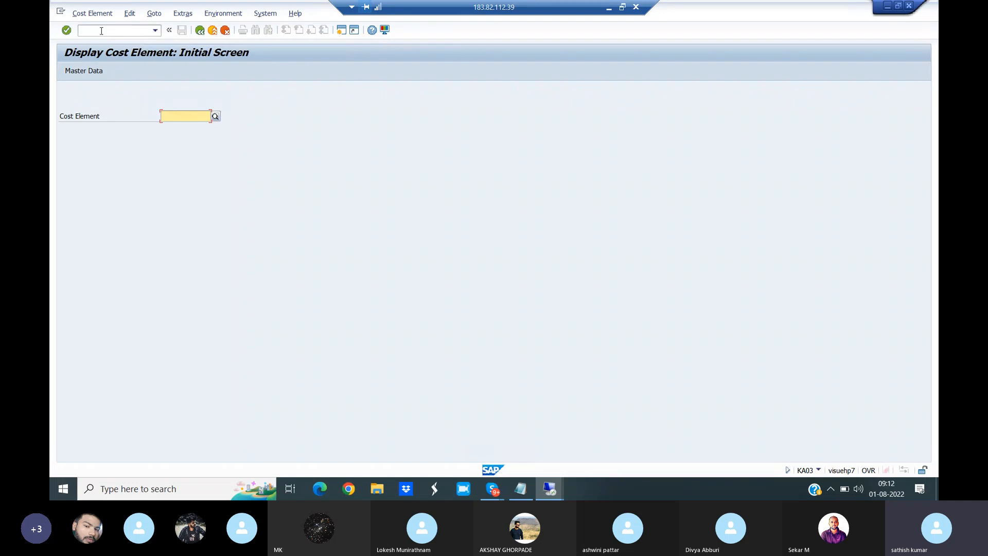
# - Run transaction KA01 and try to create primary cost element 123456 valid from 01.04.2021
pyautogui.click(110, 32)
pyautogui.write('/NKA01')
pyautogui.press('Return')
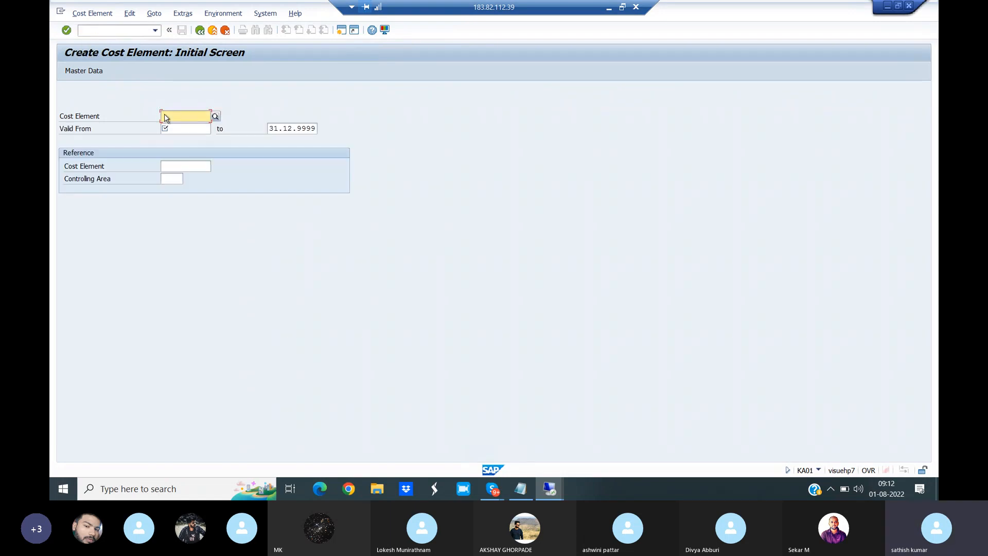
pyautogui.write('123456')
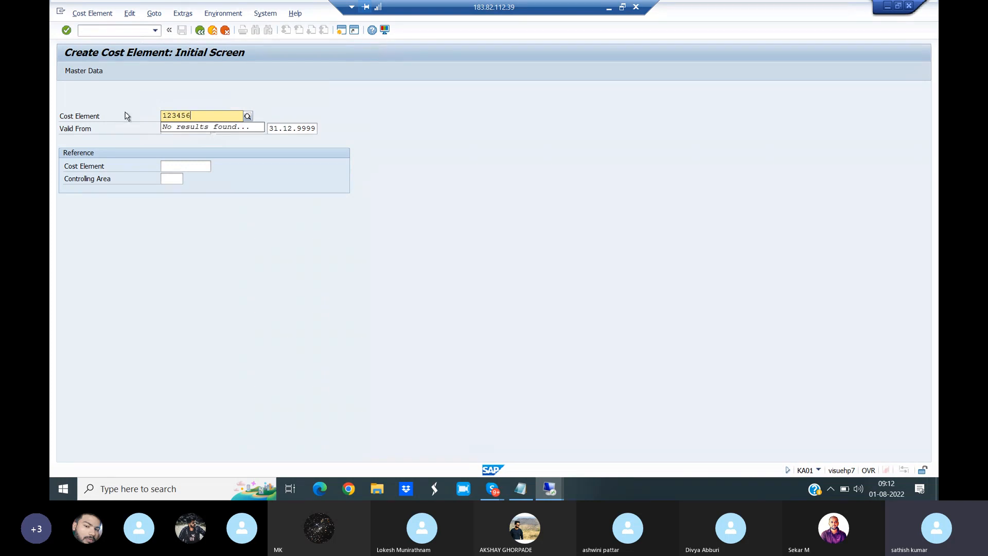
pyautogui.click(176, 128)
pyautogui.write('01.')
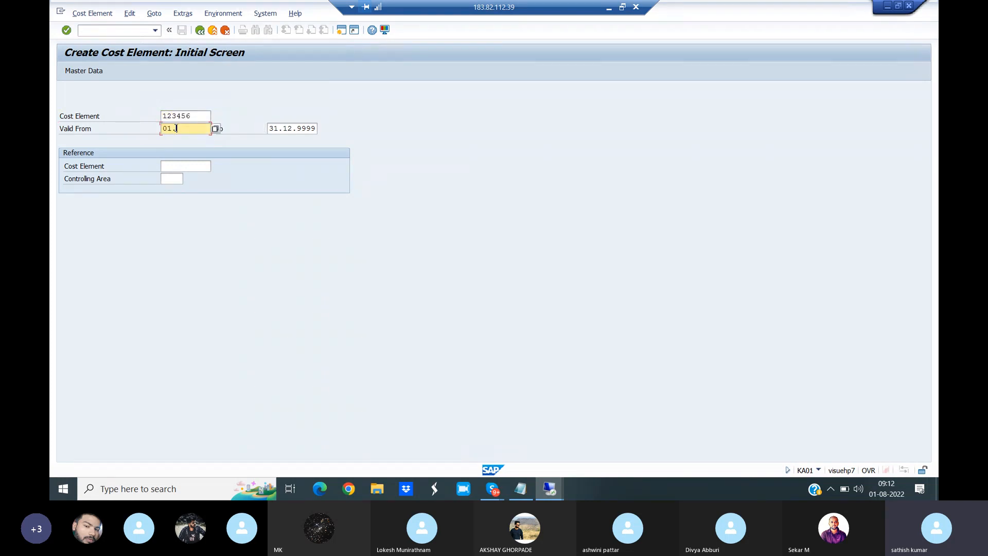
pyautogui.write('04.2021')
pyautogui.click(82, 67)
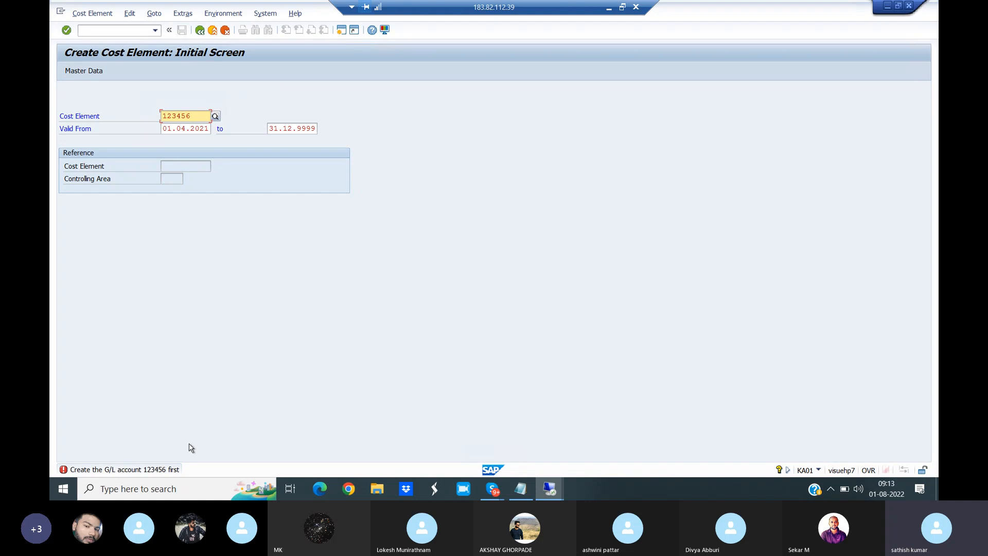
# - Open the detailed help for the G/L account error message and move its window clear of the entry fields
pyautogui.doubleClick(154, 469)
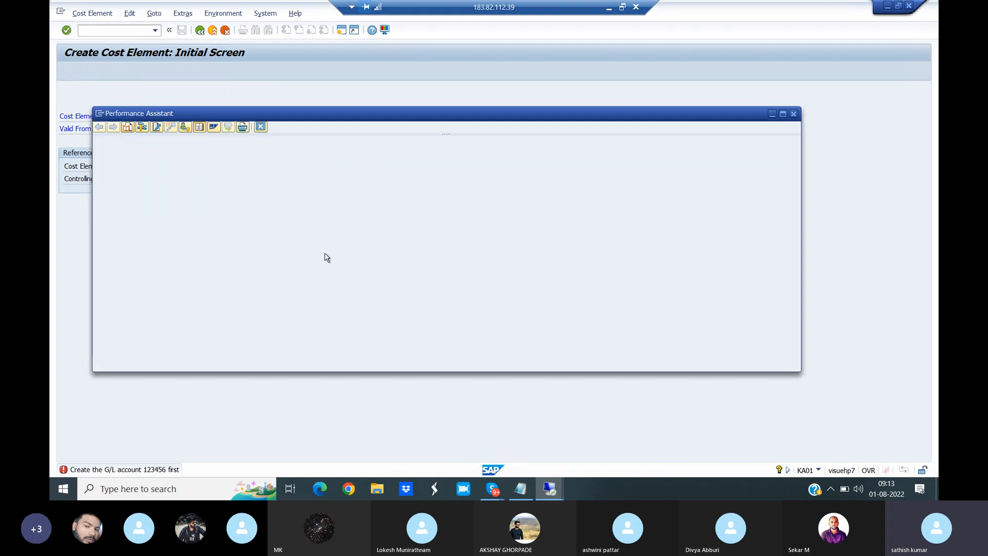
pyautogui.moveTo(483, 117); pyautogui.dragTo(610, 144)
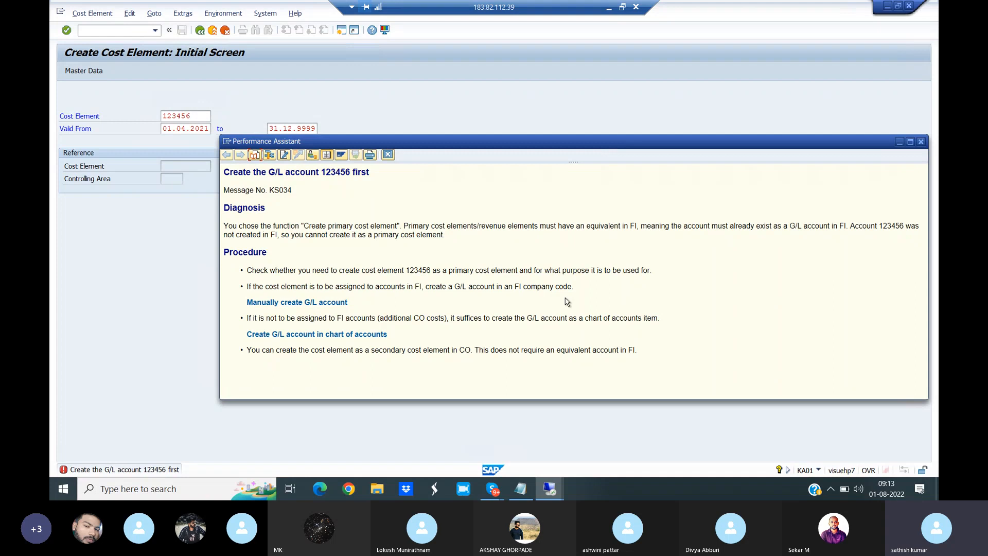
pyautogui.moveTo(489, 492)
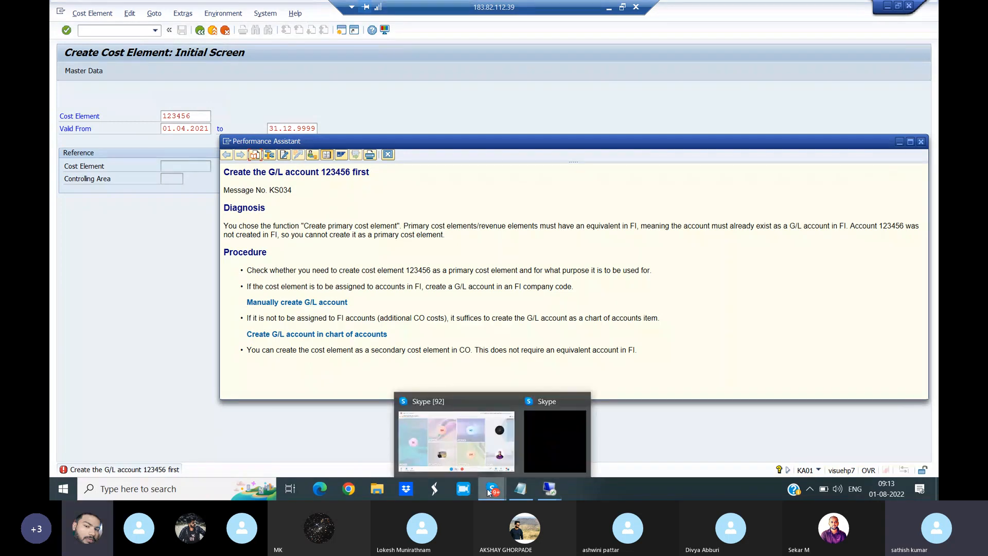
pyautogui.click(469, 455)
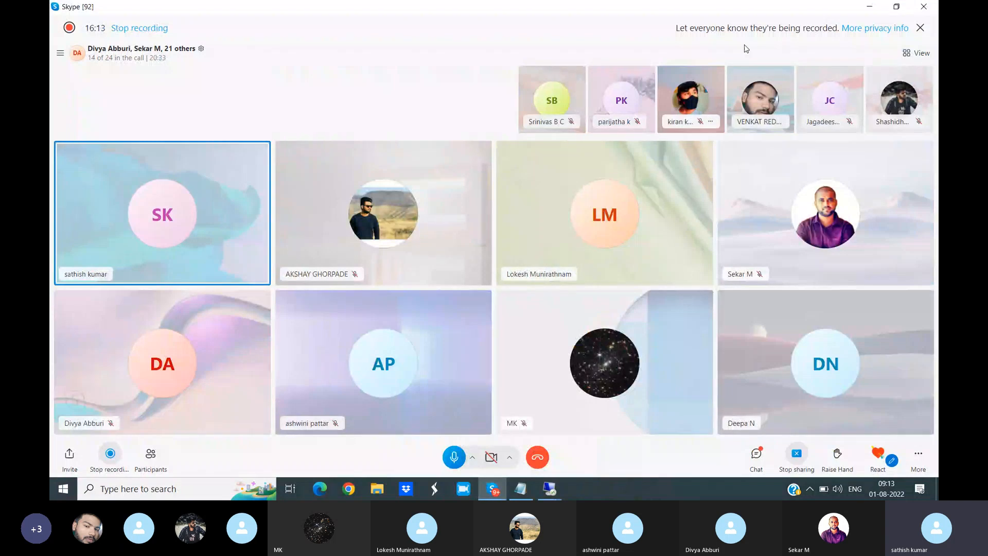
pyautogui.click(871, 4)
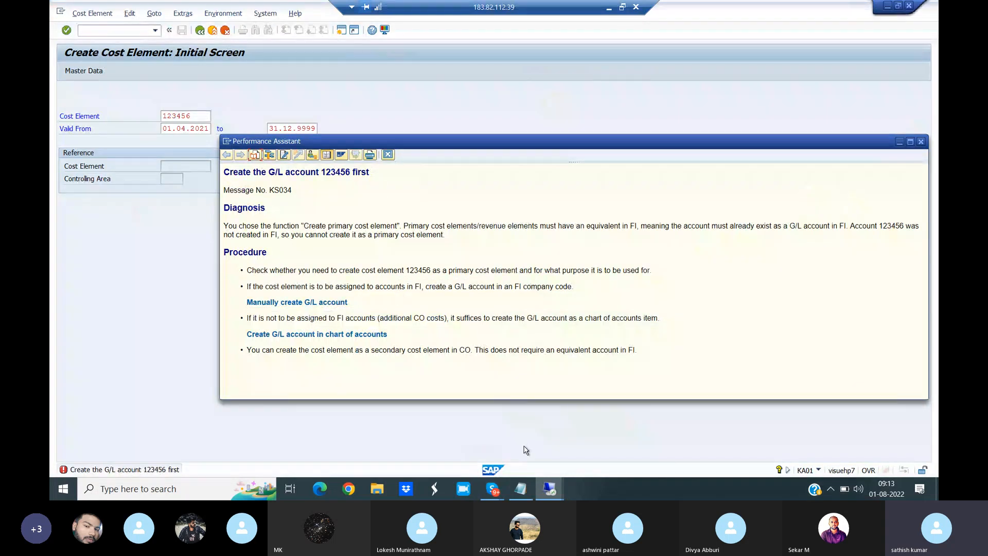
# - Highlight the FI and CO link sentence in the Notepad notes, then return to the SAP session and close the message help
pyautogui.click(521, 492)
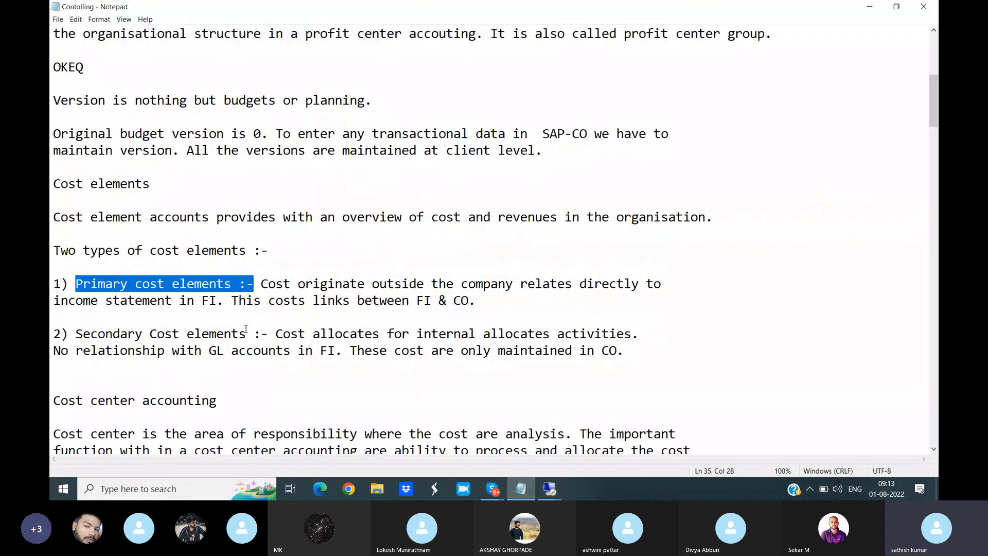
pyautogui.moveTo(231, 301); pyautogui.dragTo(494, 308)
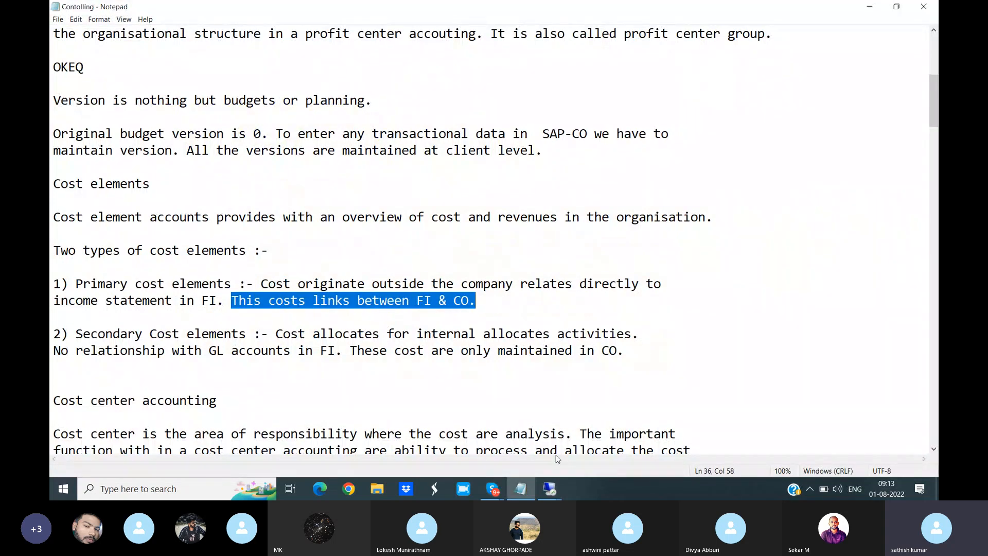
pyautogui.click(550, 489)
pyautogui.click(603, 442)
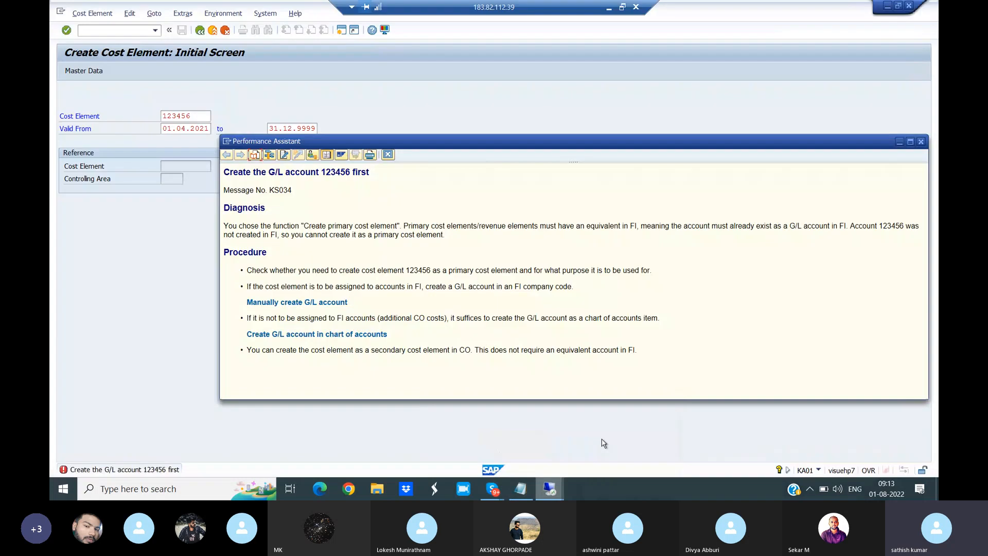
pyautogui.click(921, 142)
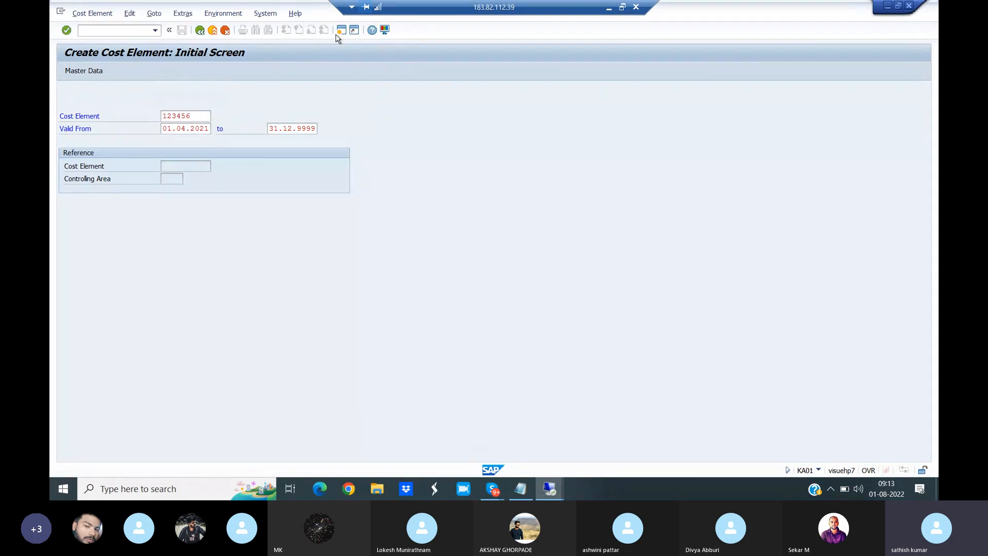
# - Open a new SAP session and run transaction FS00 to edit G/L accounts centrally
pyautogui.click(341, 33)
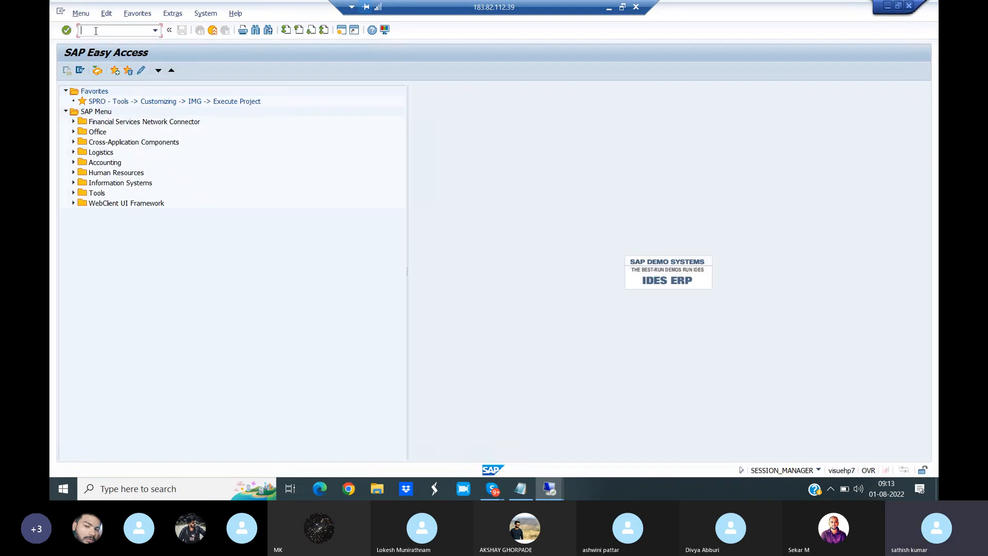
pyautogui.write('/NFS00')
pyautogui.press('Return')
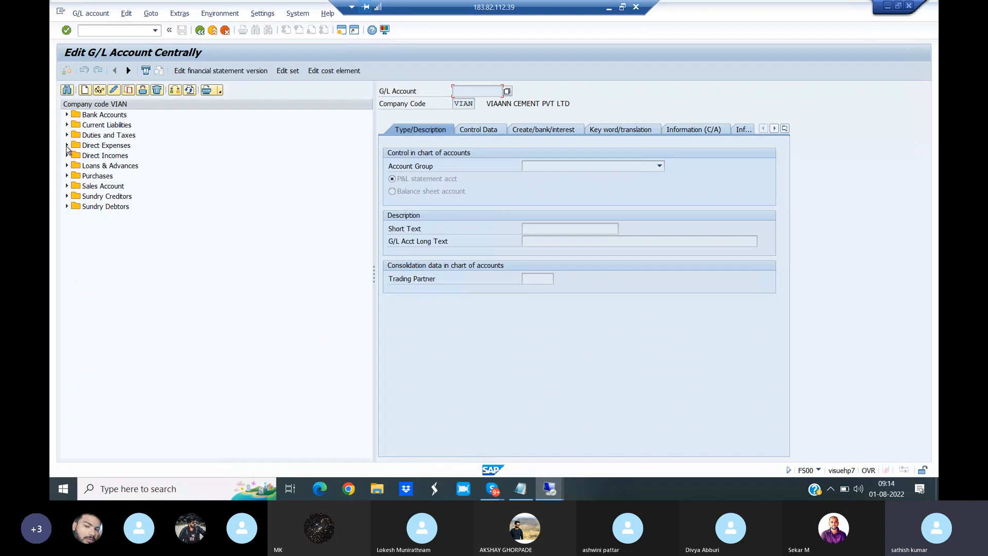
# - Copy the Cash discount allowed account under Direct Expenses to new G/L account 400203 in company code VIAN
pyautogui.click(67, 146)
pyautogui.click(147, 177)
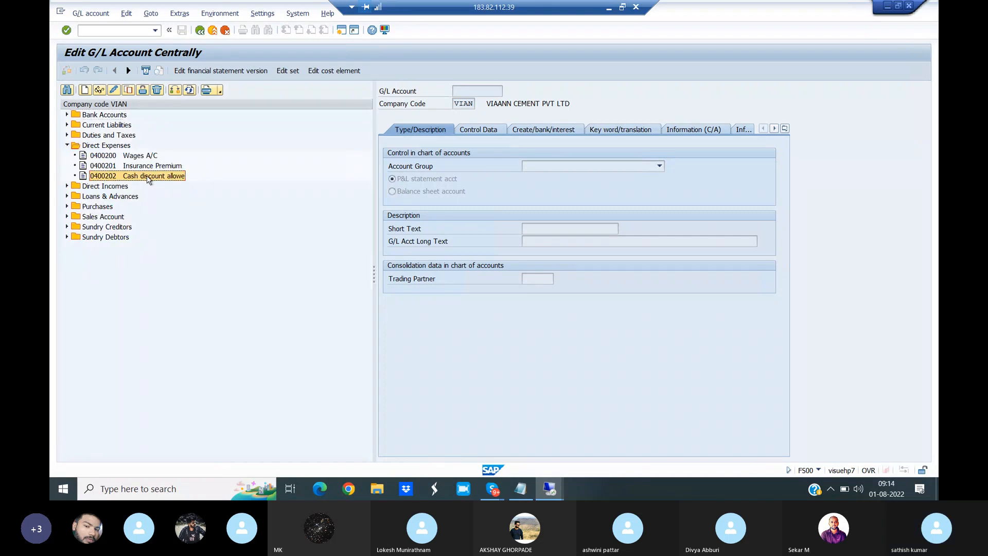
pyautogui.click(114, 91)
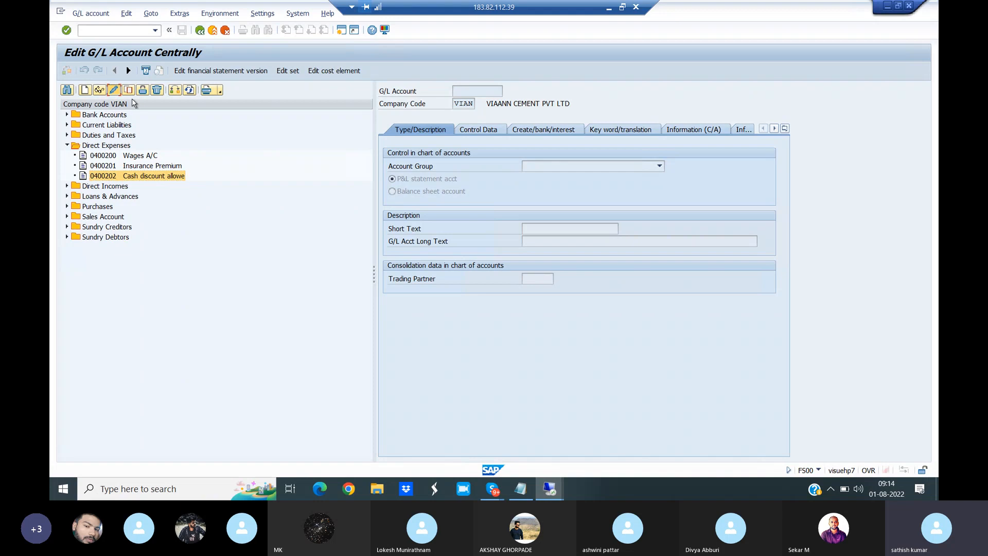
pyautogui.rightClick(174, 182)
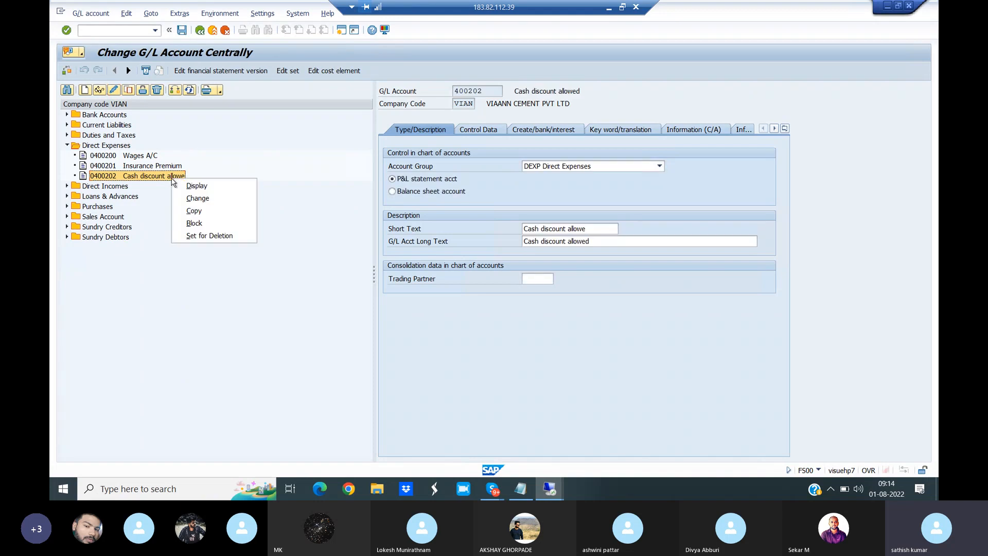
pyautogui.click(194, 211)
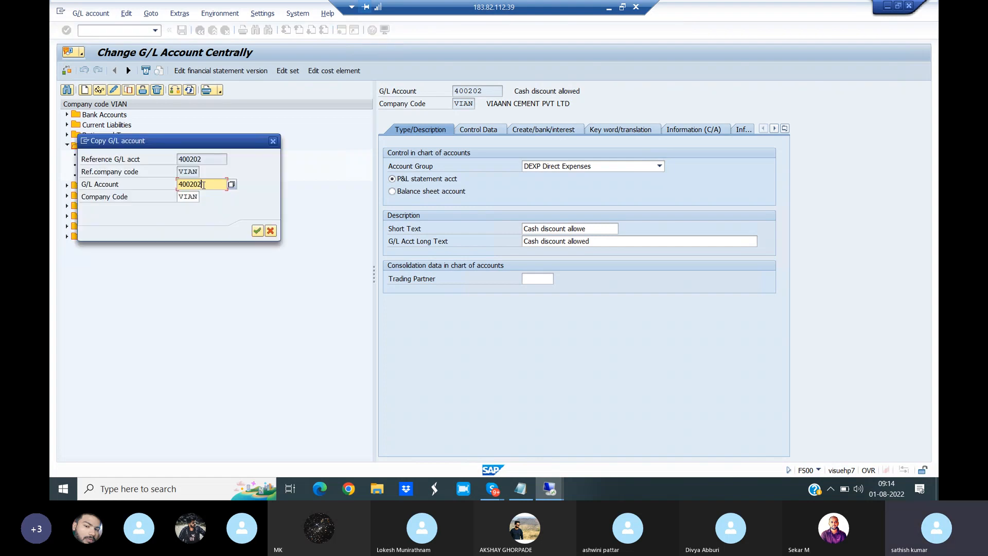
pyautogui.press('BackSpace')
pyautogui.write('3')
pyautogui.press('Return')
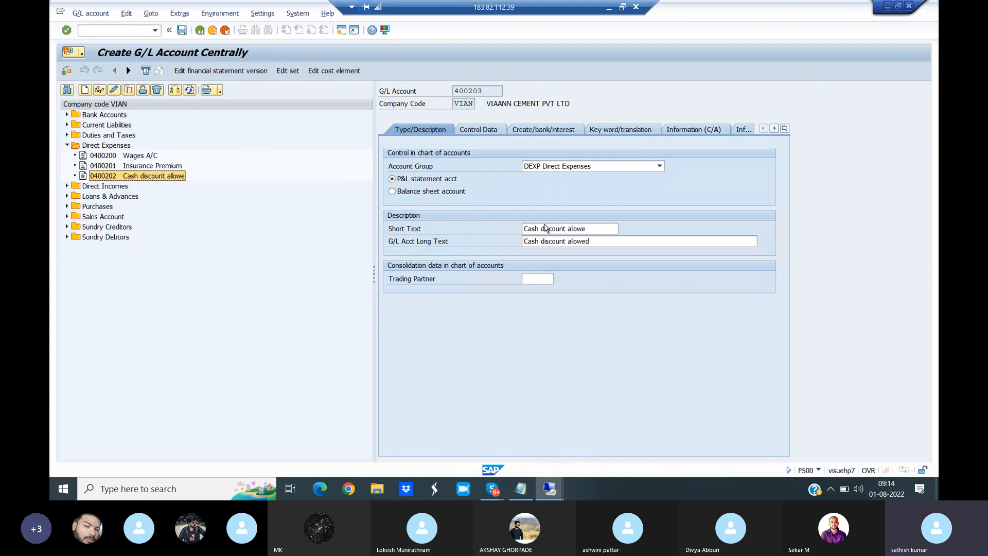
# - Replace the short text of G/L account 400203 with Raw materials
pyautogui.click(590, 228)
pyautogui.press('BackSpace')
pyautogui.press('BackSpace')
pyautogui.press('BackSpace')
pyautogui.press('BackSpace')
pyautogui.press('BackSpace')
pyautogui.press('BackSpace')
pyautogui.press('BackSpace')
pyautogui.press('BackSpace')
pyautogui.press('BackSpace')
pyautogui.press('BackSpace')
pyautogui.press('BackSpace')
pyautogui.press('BackSpace')
pyautogui.press('BackSpace')
pyautogui.press('BackSpace')
pyautogui.press('BackSpace')
pyautogui.press('BackSpace')
pyautogui.press('BackSpace')
pyautogui.press('BackSpace')
pyautogui.press('BackSpace')
pyautogui.press('BackSpace')
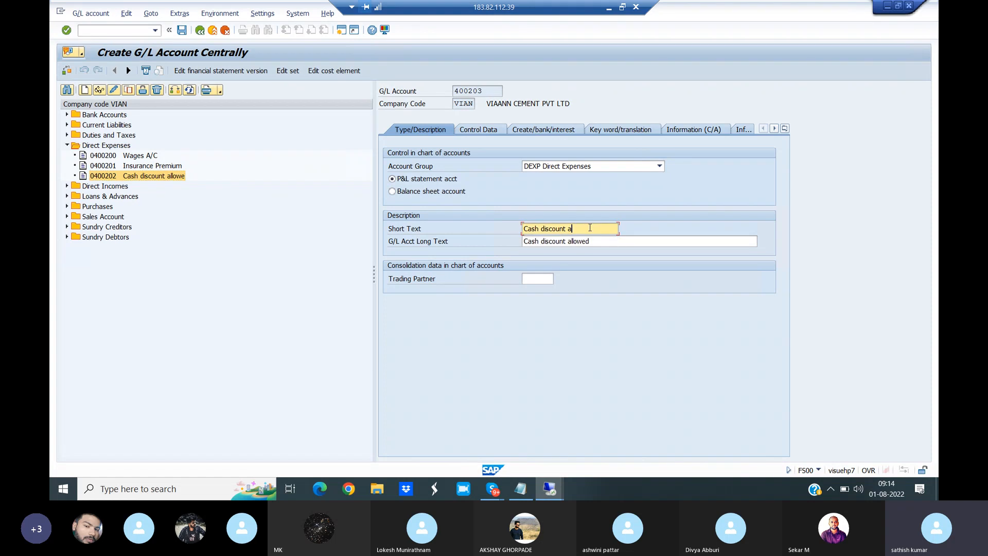
pyautogui.write('Raw materials')
# - Replace the long text of G/L account 400203 with the copied short text, Raw materials
pyautogui.moveTo(568, 229); pyautogui.dragTo(509, 229)
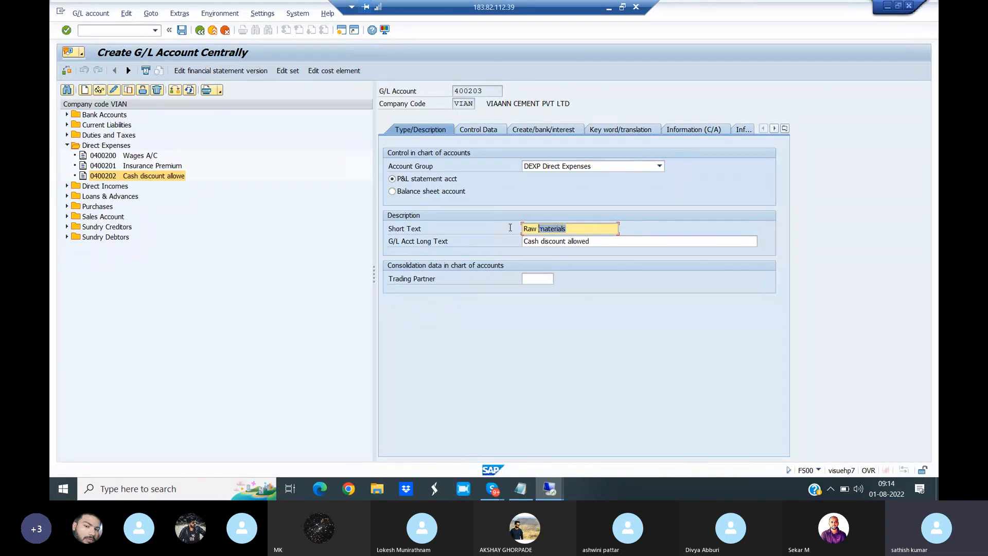
pyautogui.click(599, 241)
pyautogui.press('BackSpace')
pyautogui.press('BackSpace')
pyautogui.press('BackSpace')
pyautogui.press('BackSpace')
pyautogui.press('BackSpace')
pyautogui.press('BackSpace')
pyautogui.press('BackSpace')
pyautogui.press('BackSpace')
pyautogui.press('BackSpace')
pyautogui.press('BackSpace')
pyautogui.press('BackSpace')
pyautogui.press('BackSpace')
pyautogui.press('BackSpace')
pyautogui.press('BackSpace')
pyautogui.press('BackSpace')
pyautogui.press('BackSpace')
pyautogui.press('BackSpace')
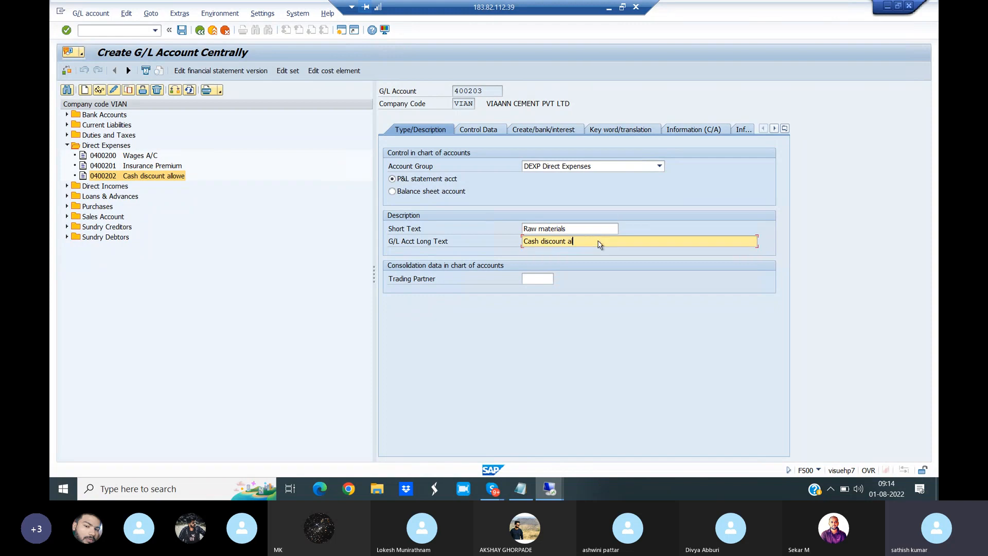
pyautogui.press('BackSpace')
pyautogui.press('BackSpace')
pyautogui.press('BackSpace')
pyautogui.press('BackSpace')
pyautogui.hotkey('ctrl', 'v')
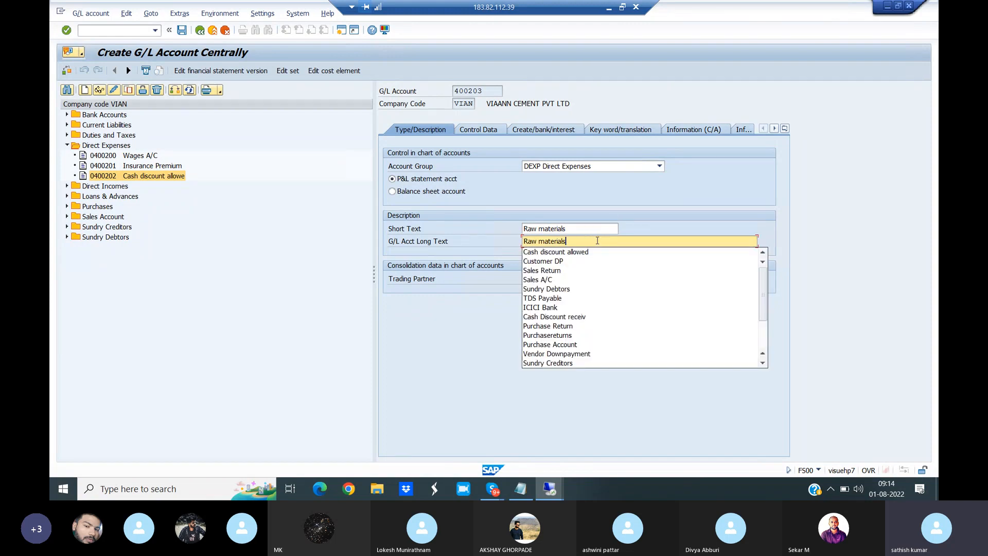
# - Review the control data and document creation settings of G/L account 400203, and save the account
pyautogui.click(483, 129)
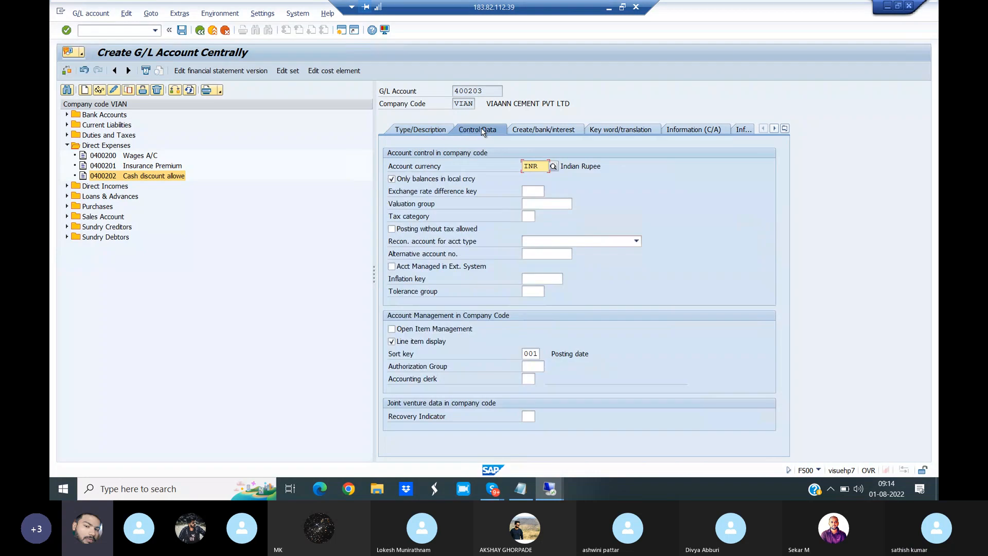
pyautogui.click(539, 132)
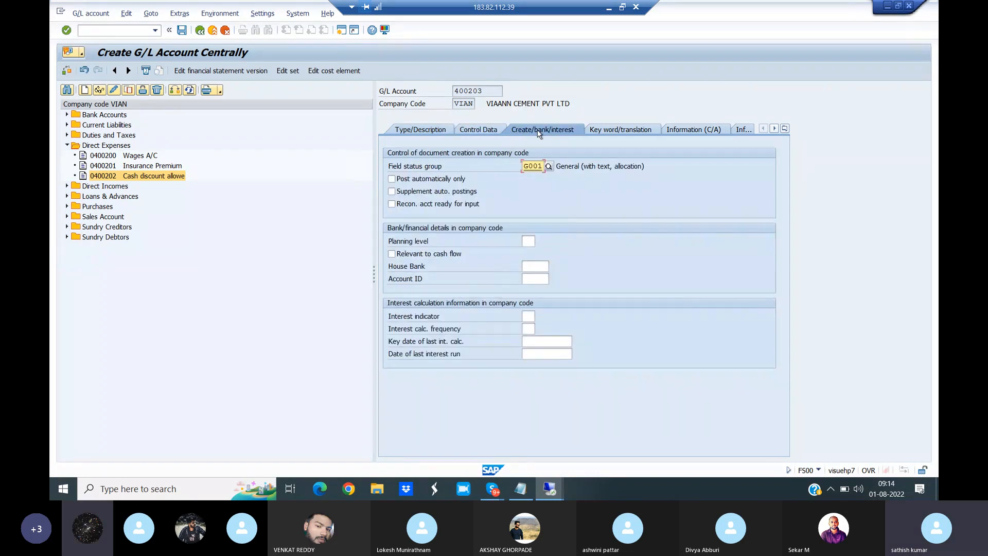
pyautogui.click(482, 135)
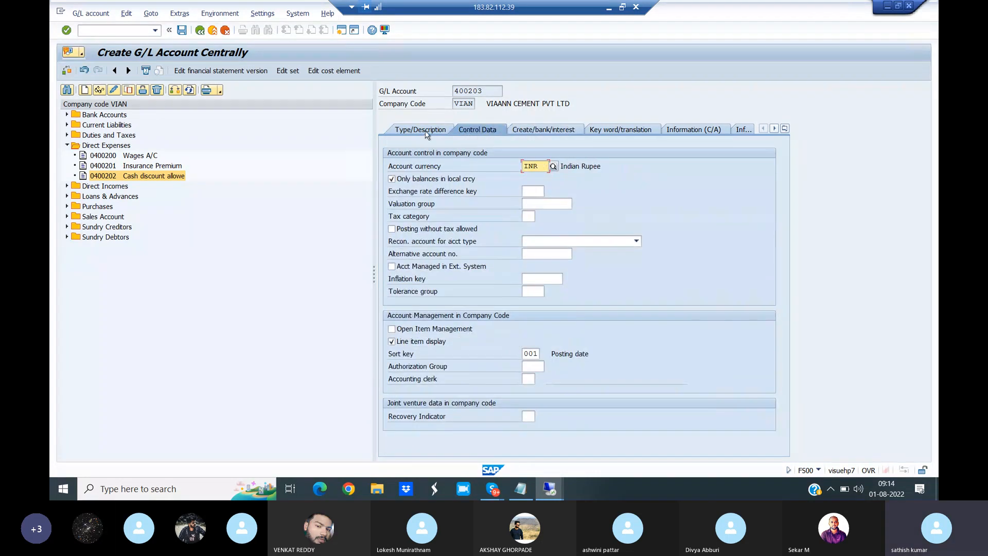
pyautogui.click(416, 131)
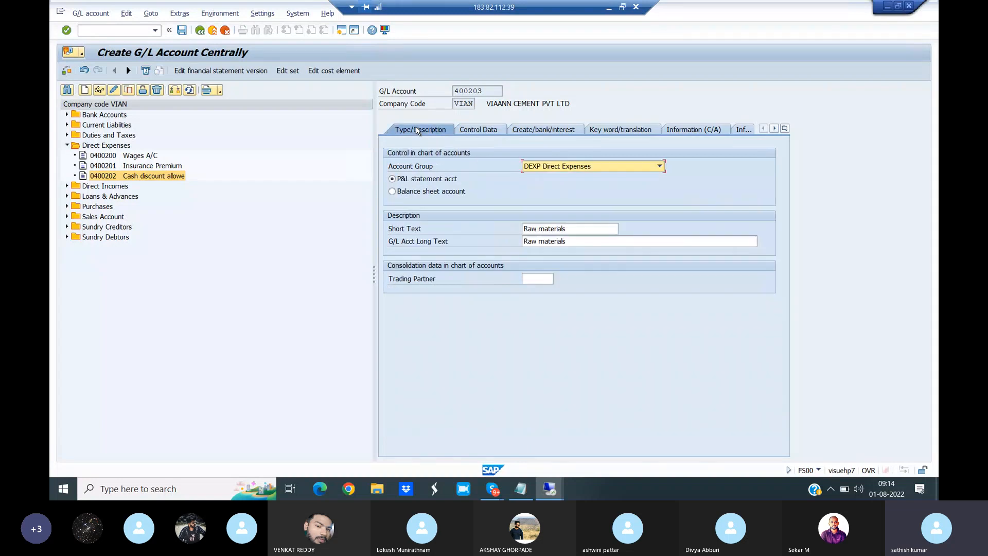
pyautogui.click(470, 132)
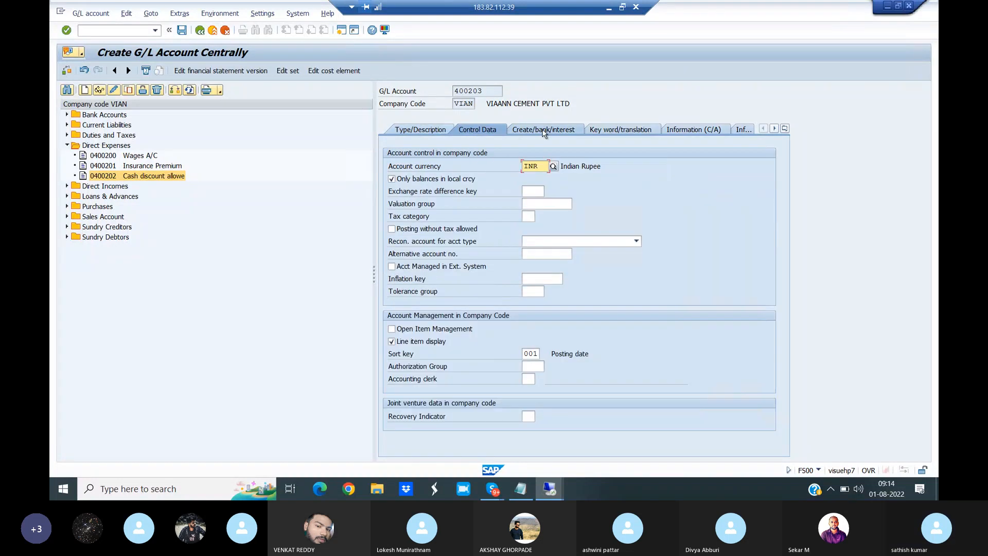
pyautogui.click(543, 131)
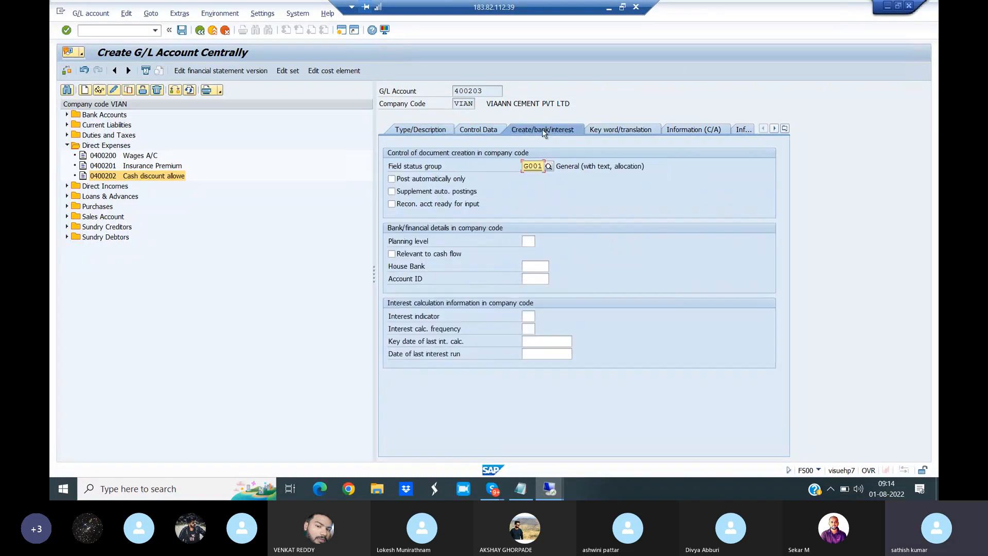
pyautogui.click(181, 30)
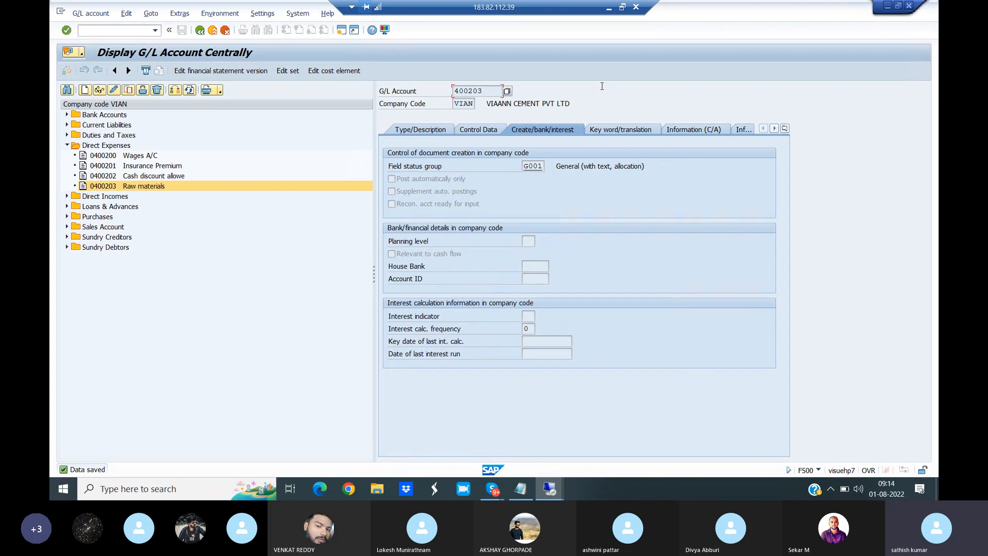
# - Close the G/L account session and open the master data for creating cost element 400203
pyautogui.click(909, 5)
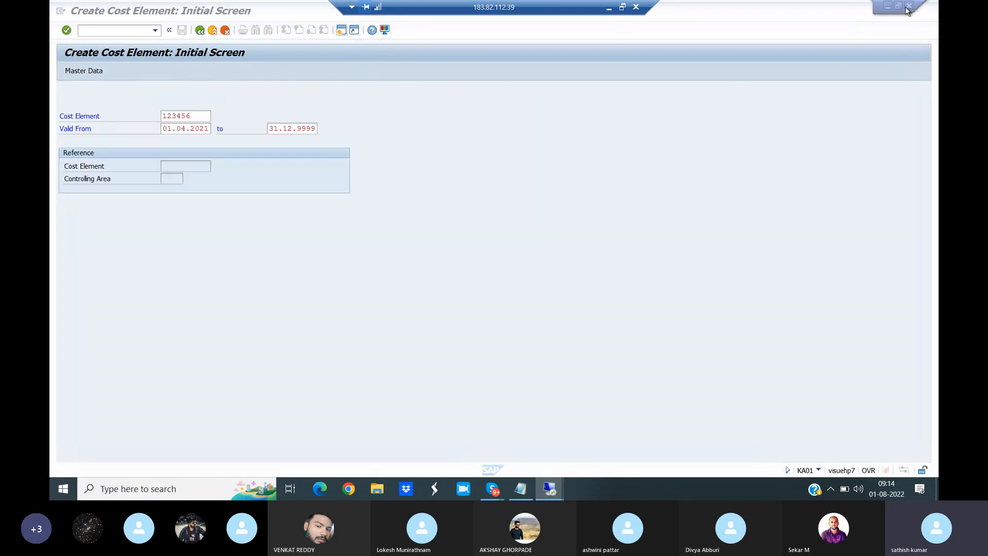
pyautogui.click(195, 117)
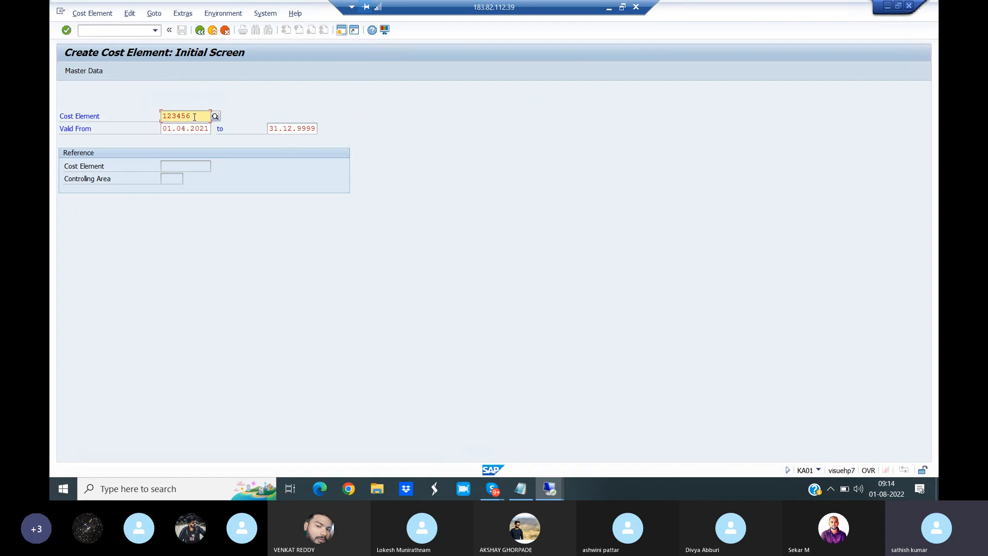
pyautogui.press('BackSpace')
pyautogui.press('BackSpace')
pyautogui.press('BackSpace')
pyautogui.press('BackSpace')
pyautogui.press('BackSpace')
pyautogui.press('BackSpace')
pyautogui.write('400')
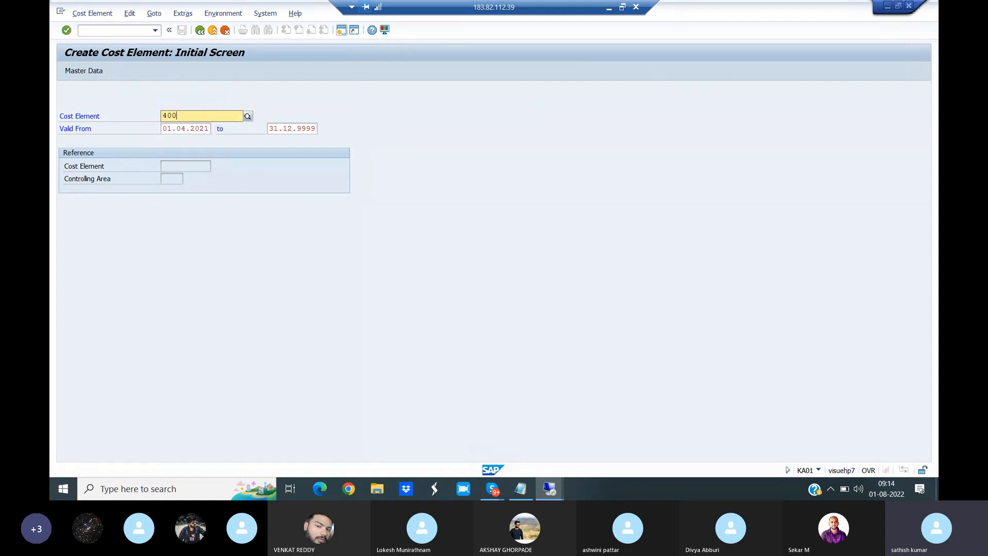
pyautogui.write('203')
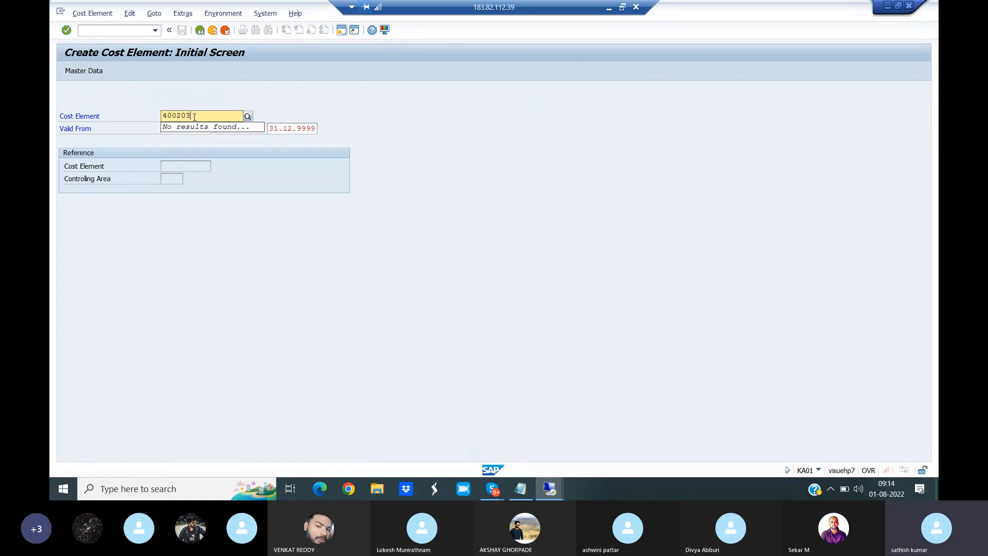
pyautogui.click(88, 72)
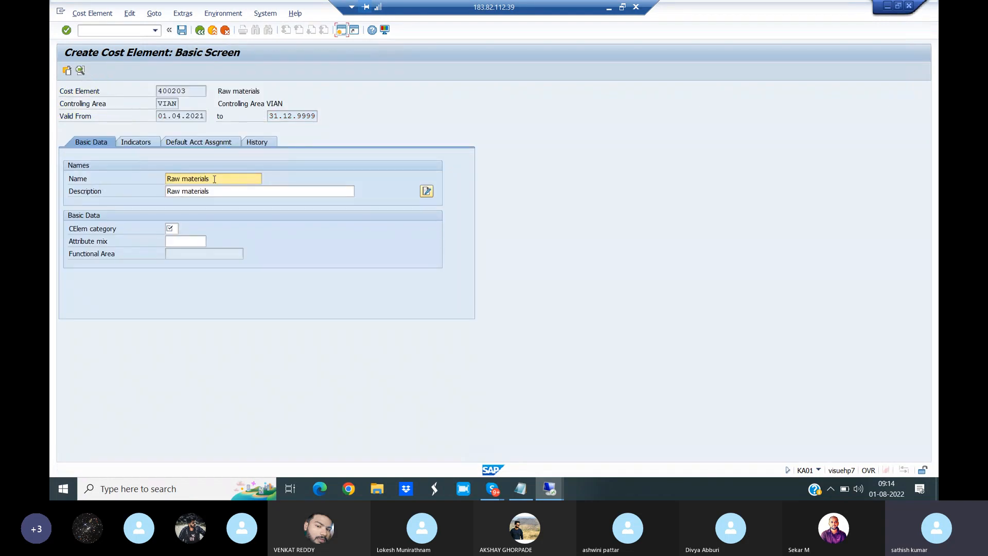
# - Assign cost element category 1, Primary costs/cost-reducing revenues, to cost element 400203 and save it
pyautogui.moveTo(191, 90); pyautogui.dragTo(157, 92)
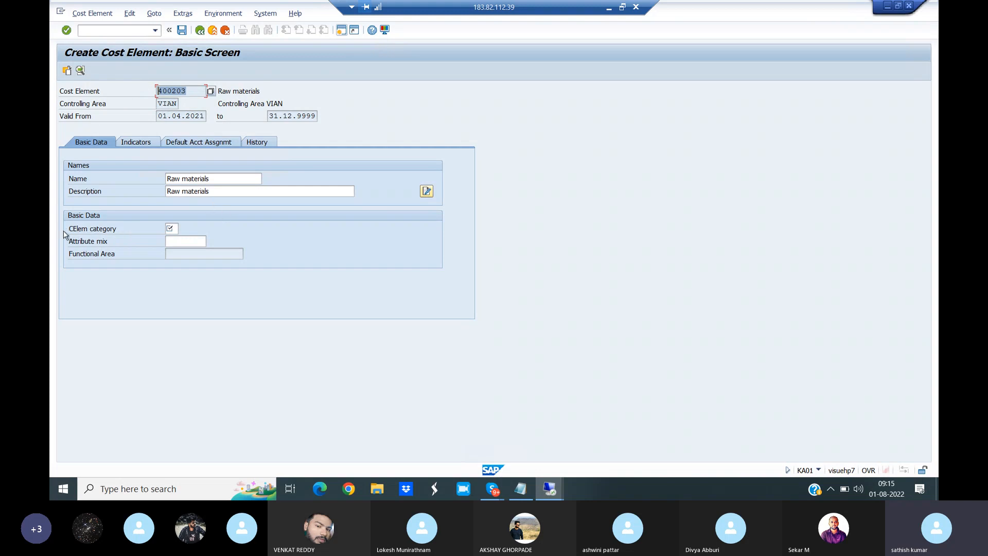
pyautogui.click(171, 228)
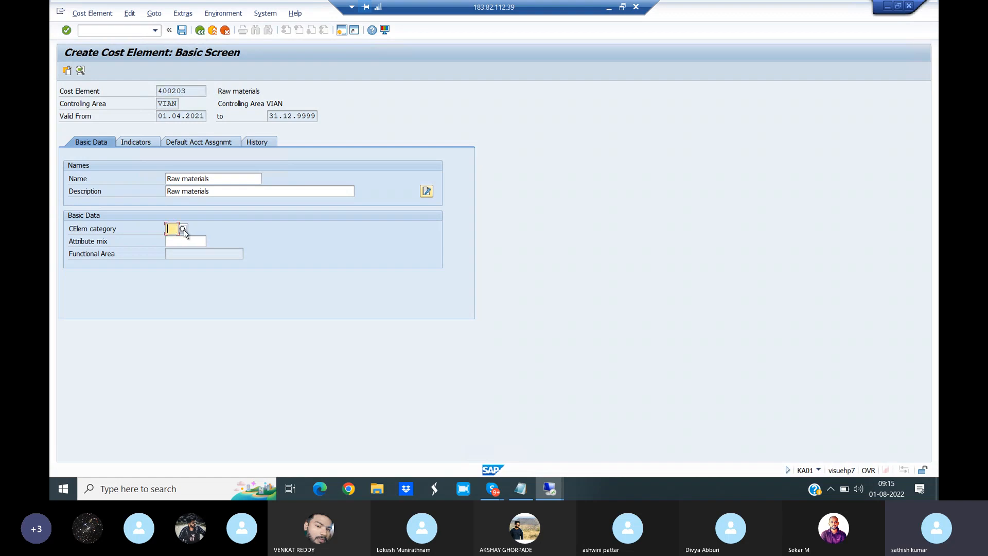
pyautogui.click(183, 229)
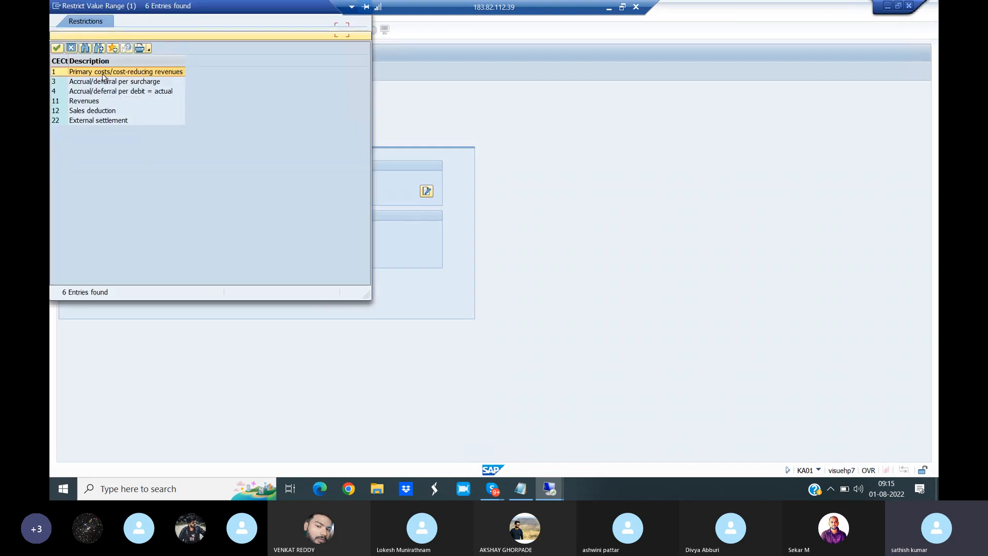
pyautogui.doubleClick(93, 75)
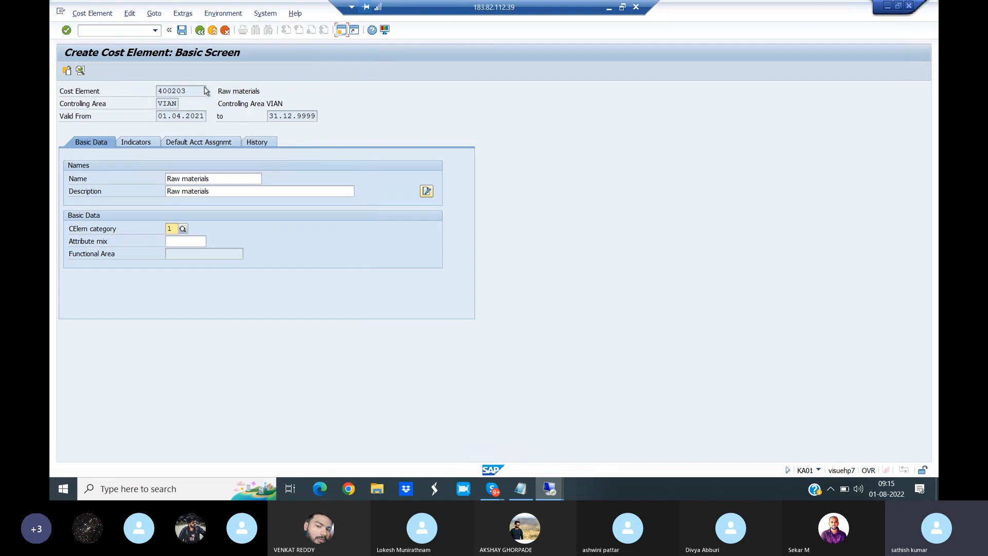
pyautogui.click(182, 30)
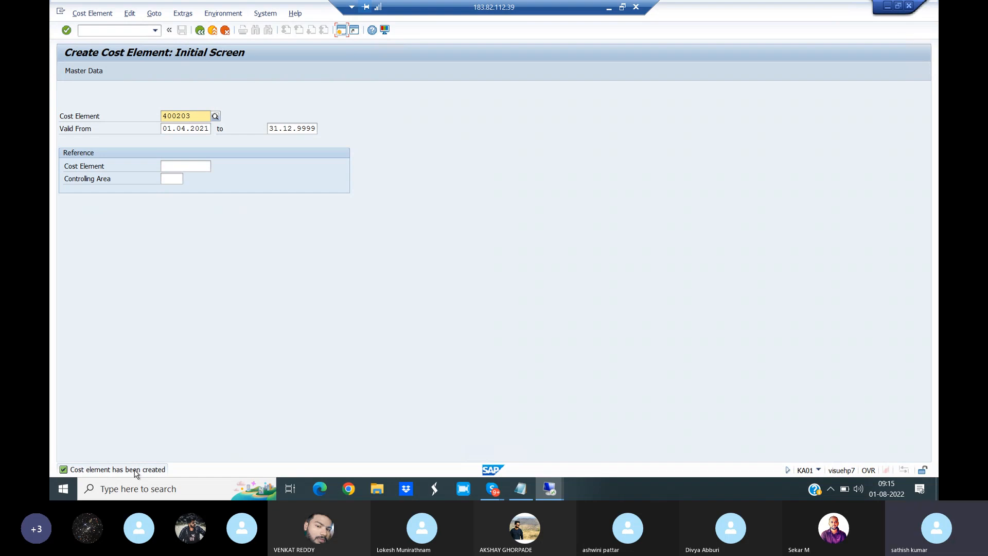
# - Open transaction FS00 in a new SAP session
pyautogui.click(100, 30)
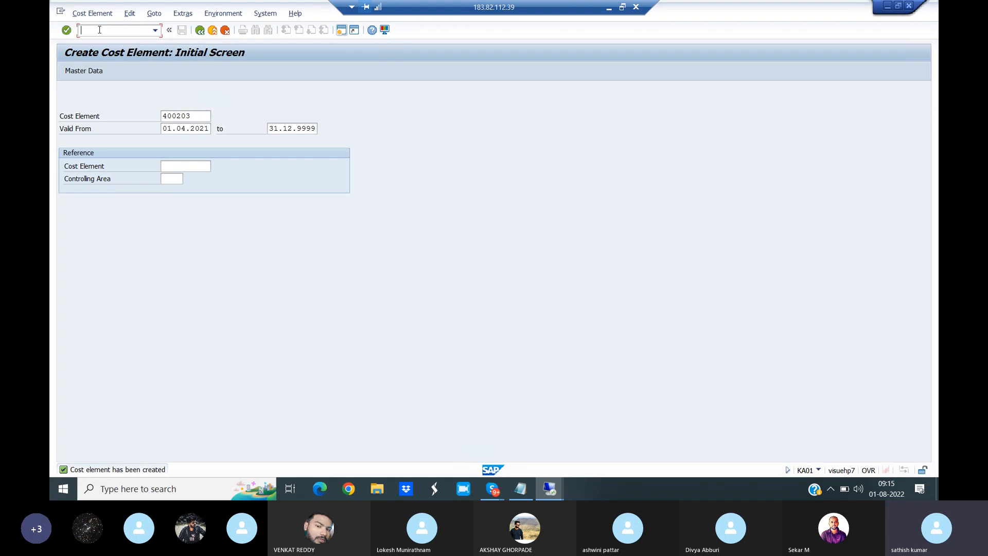
pyautogui.write('/NFS00')
pyautogui.press('Return')
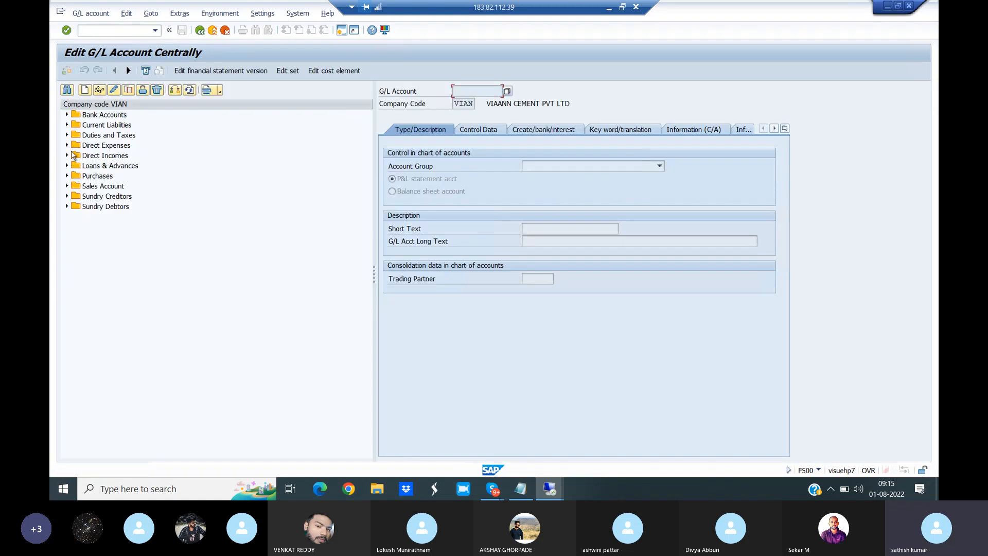
# - Copy the Raw materials account under Direct Expenses to new G/L account 400204 in company code VIAN
pyautogui.click(67, 145)
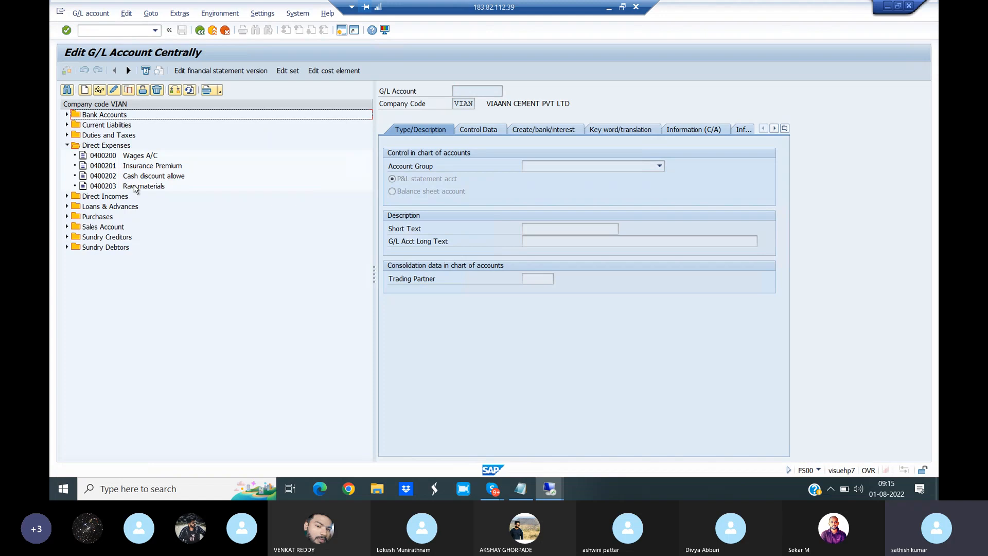
pyautogui.rightClick(135, 188)
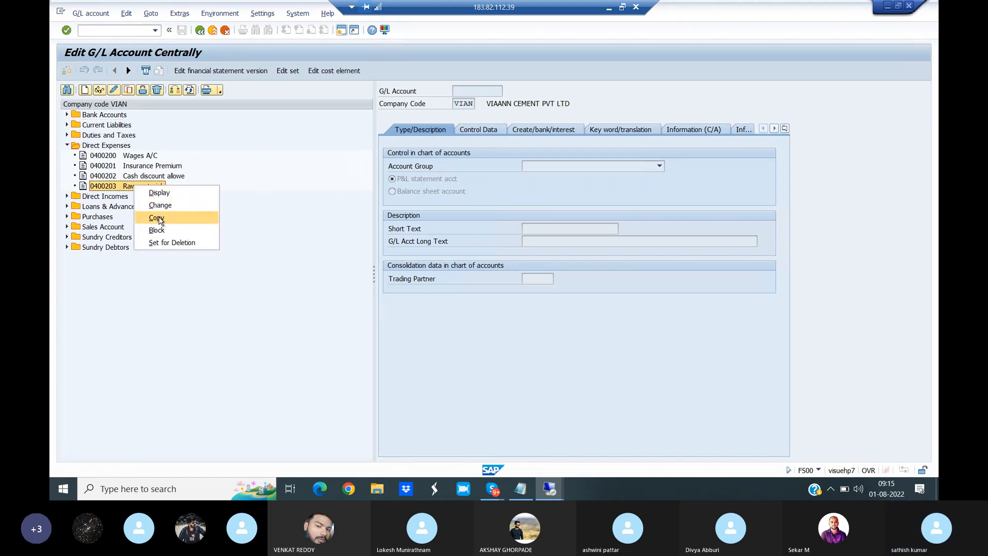
pyautogui.click(157, 218)
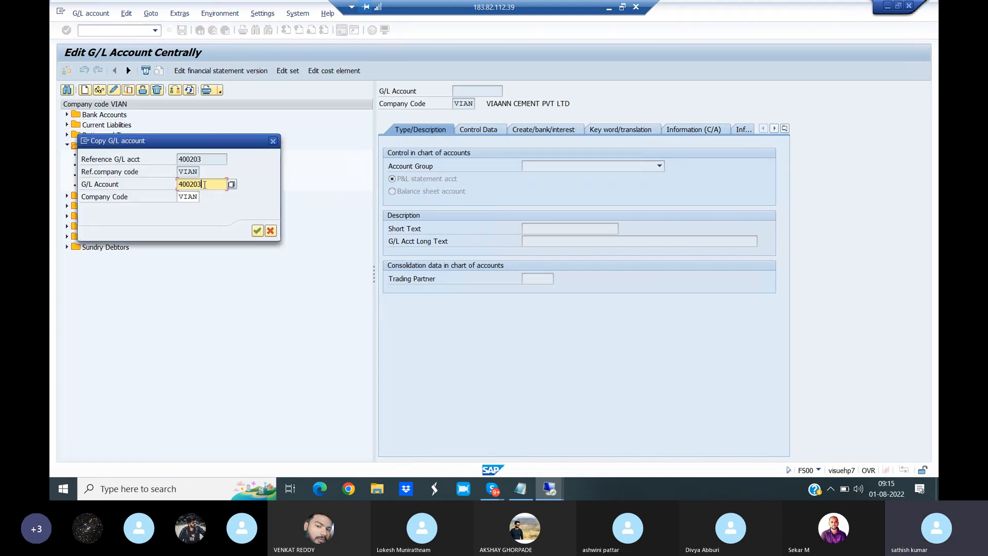
pyautogui.press('BackSpace')
pyautogui.write('4')
pyautogui.press('Return')
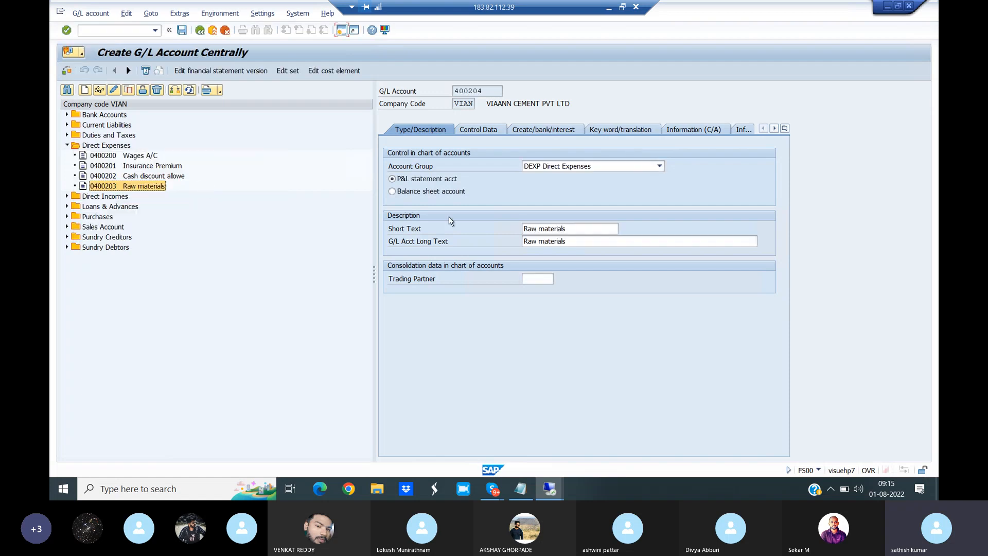
# - Replace the short text of G/L account 400204 with Advertisement Expens
pyautogui.click(577, 230)
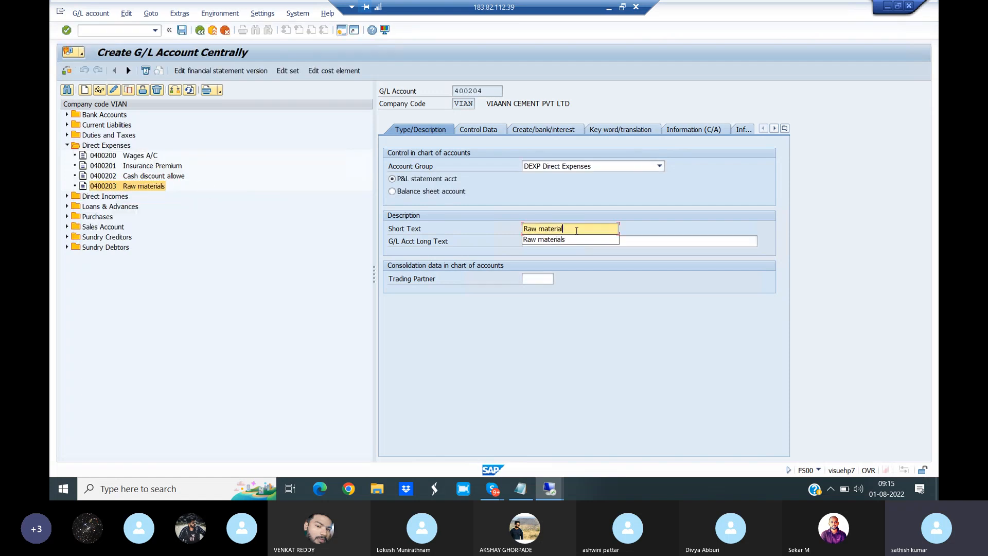
pyautogui.press('BackSpace')
pyautogui.press('BackSpace')
pyautogui.press('BackSpace')
pyautogui.press('BackSpace')
pyautogui.press('BackSpace')
pyautogui.press('BackSpace')
pyautogui.press('BackSpace')
pyautogui.press('BackSpace')
pyautogui.press('BackSpace')
pyautogui.press('BackSpace')
pyautogui.press('BackSpace')
pyautogui.press('BackSpace')
pyautogui.press('BackSpace')
pyautogui.write('A')
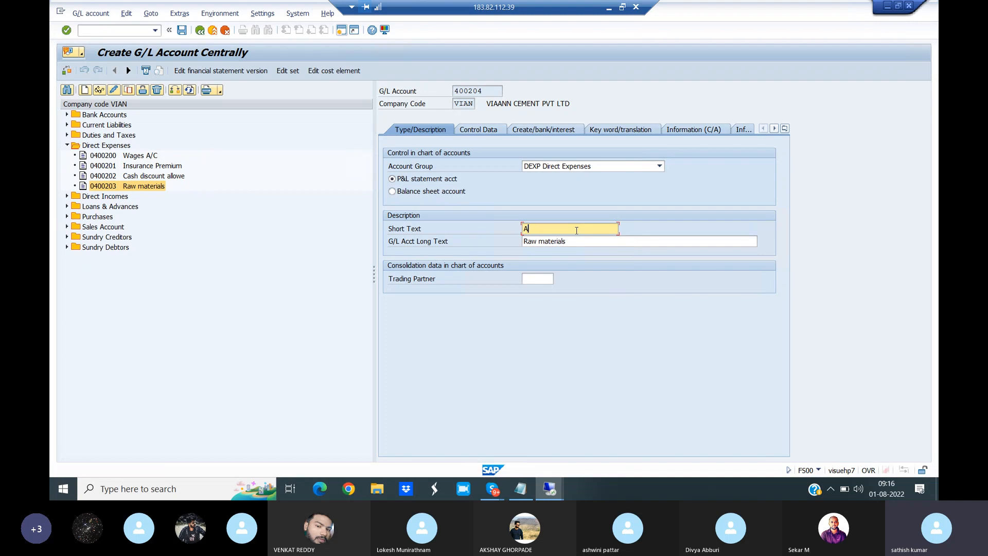
pyautogui.write('dvertisement Expen')
# - Replace the long text of G/L account 400204 with Advertisement Expenses and save the account
pyautogui.moveTo(517, 227); pyautogui.dragTo(486, 226)
pyautogui.hotkey('ctrl', 'c')
pyautogui.click(572, 241)
pyautogui.press('BackSpace')
pyautogui.press('BackSpace')
pyautogui.press('BackSpace')
pyautogui.press('BackSpace')
pyautogui.press('BackSpace')
pyautogui.press('BackSpace')
pyautogui.press('BackSpace')
pyautogui.press('BackSpace')
pyautogui.press('BackSpace')
pyautogui.press('BackSpace')
pyautogui.press('BackSpace')
pyautogui.press('BackSpace')
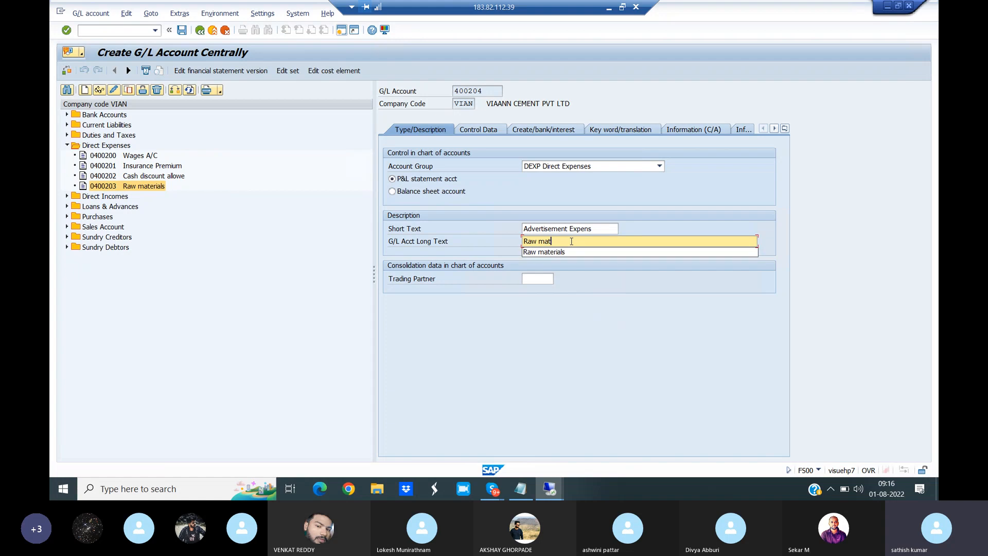
pyautogui.press('BackSpace')
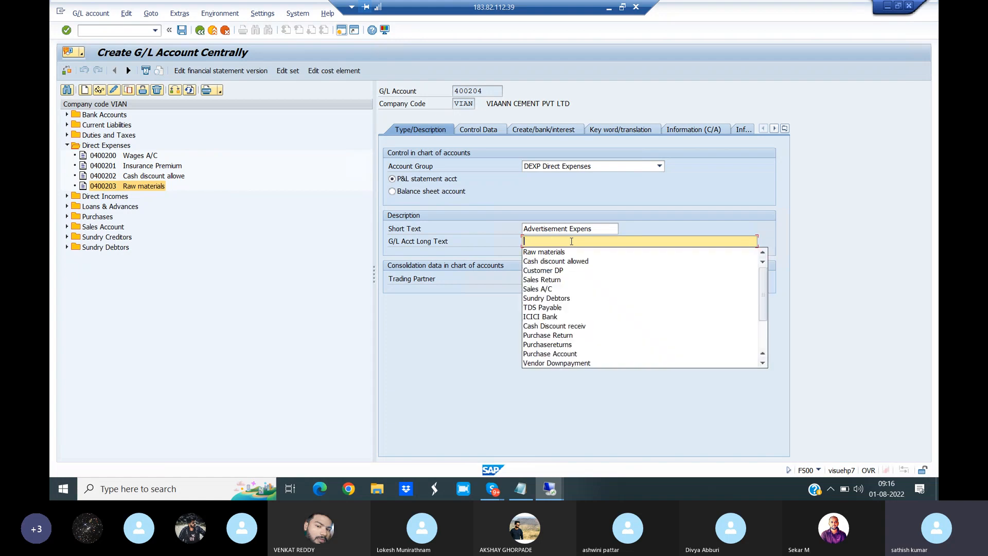
pyautogui.hotkey('ctrl', 'v')
pyautogui.write('e')
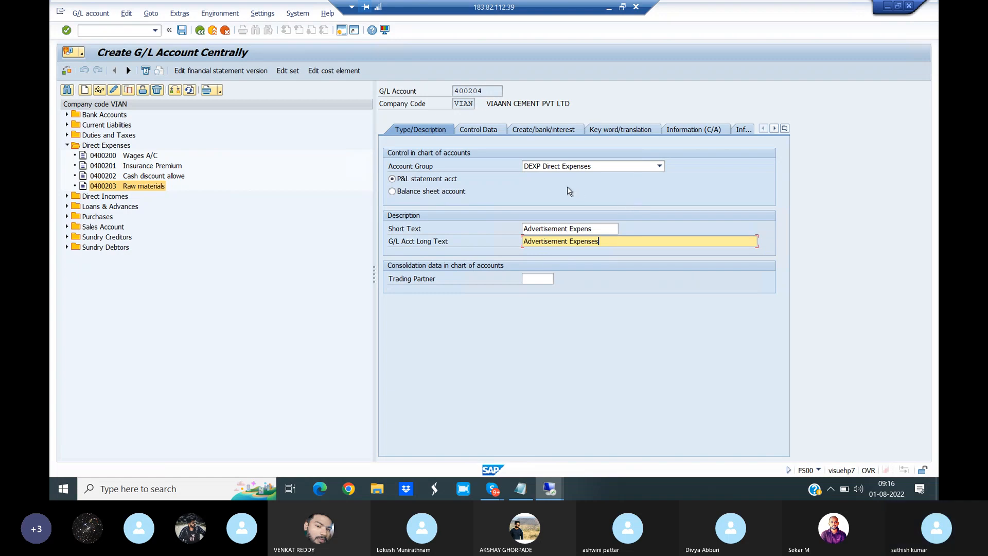
pyautogui.click(182, 29)
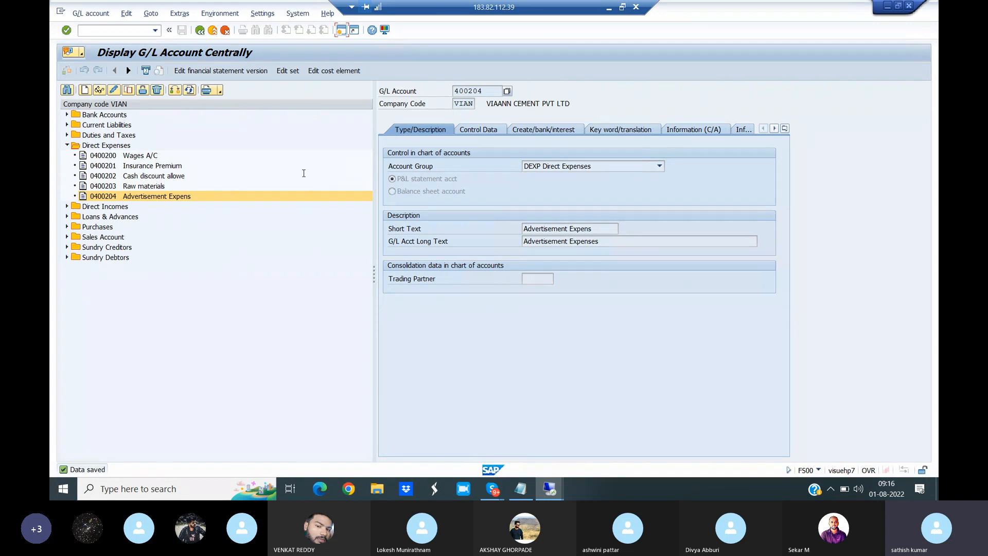
# - Switch G/L account 400204 to change mode and open the master data for its new cost element
pyautogui.click(114, 90)
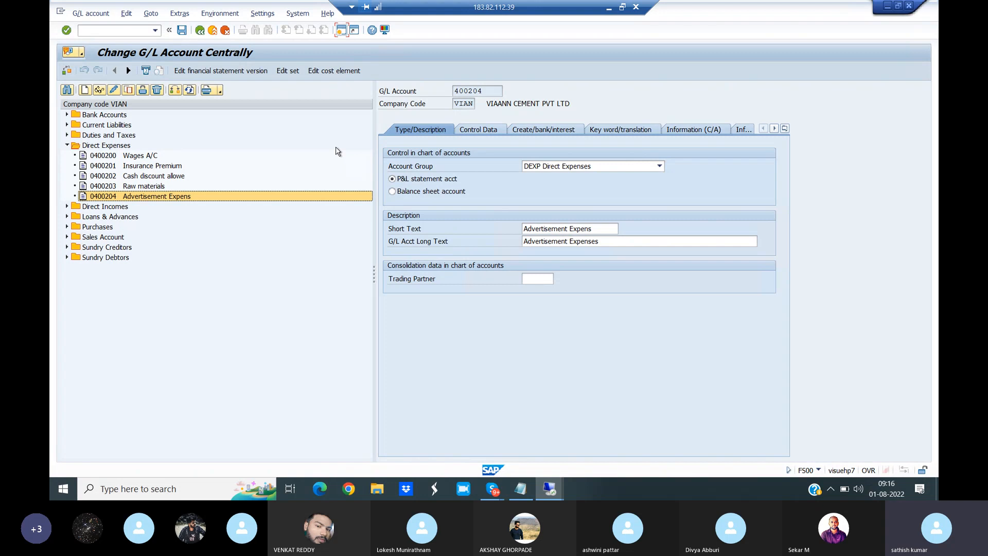
pyautogui.click(335, 72)
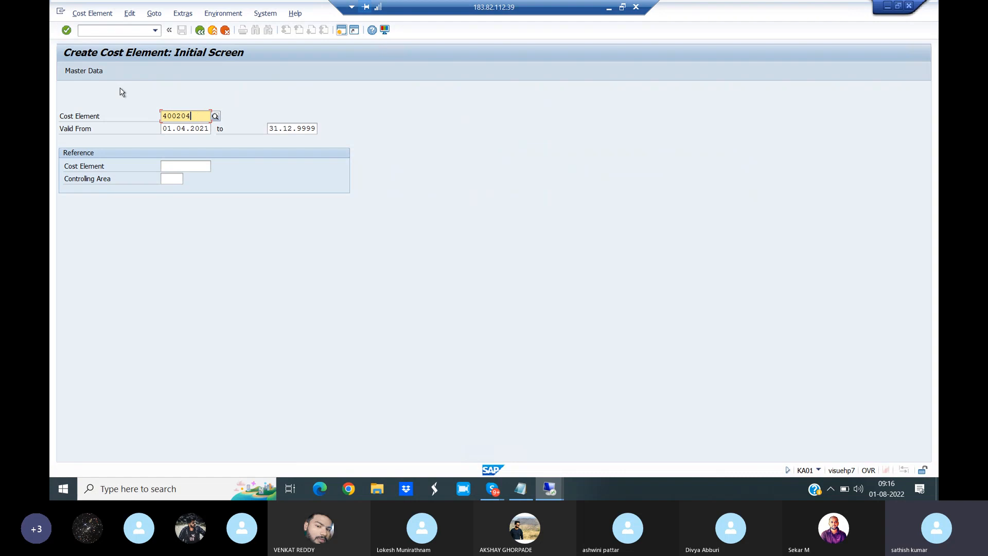
pyautogui.click(80, 72)
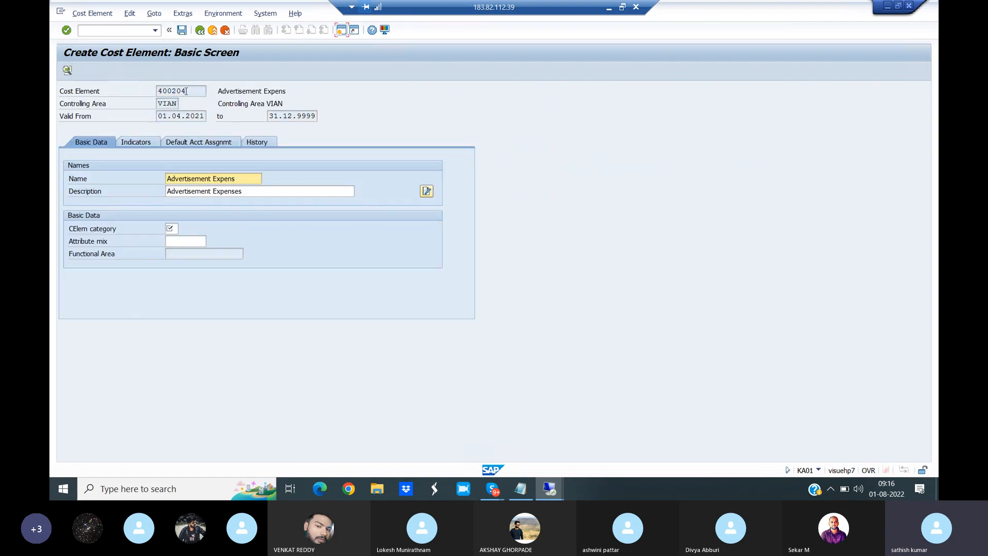
# - Assign cost element category 1, Primary costs/cost-reducing revenues, to cost element 400204 and save it
pyautogui.click(186, 91)
pyautogui.click(239, 177)
pyautogui.click(170, 228)
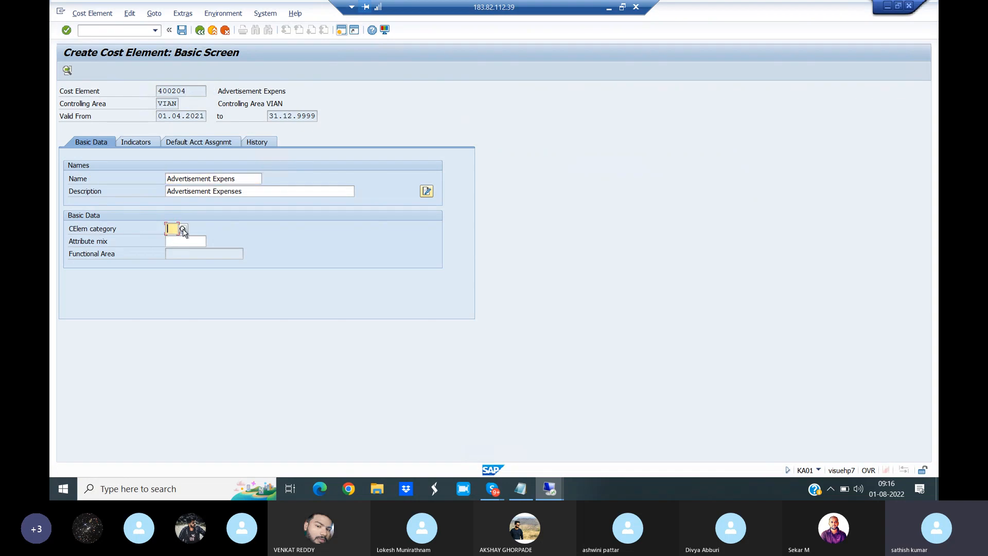
pyautogui.click(184, 230)
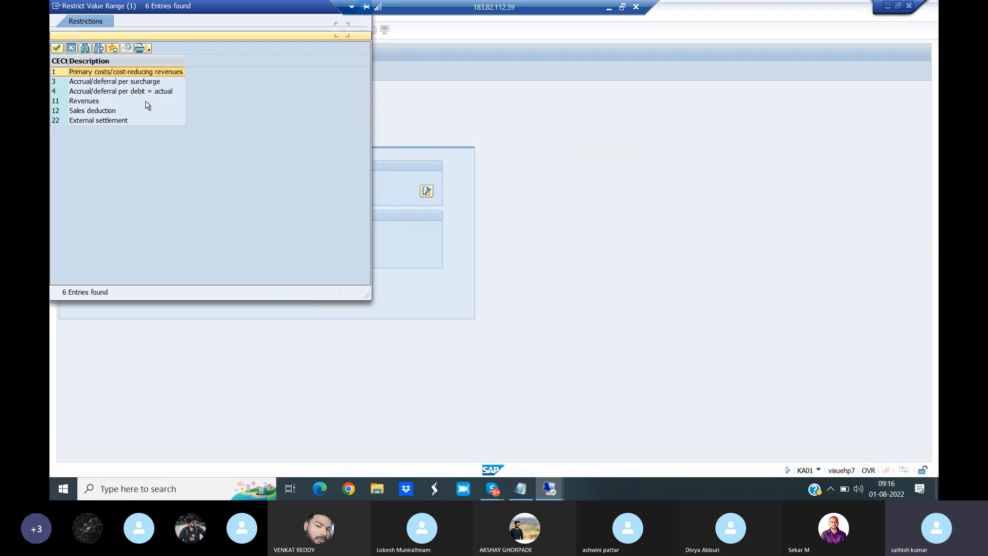
pyautogui.doubleClick(100, 74)
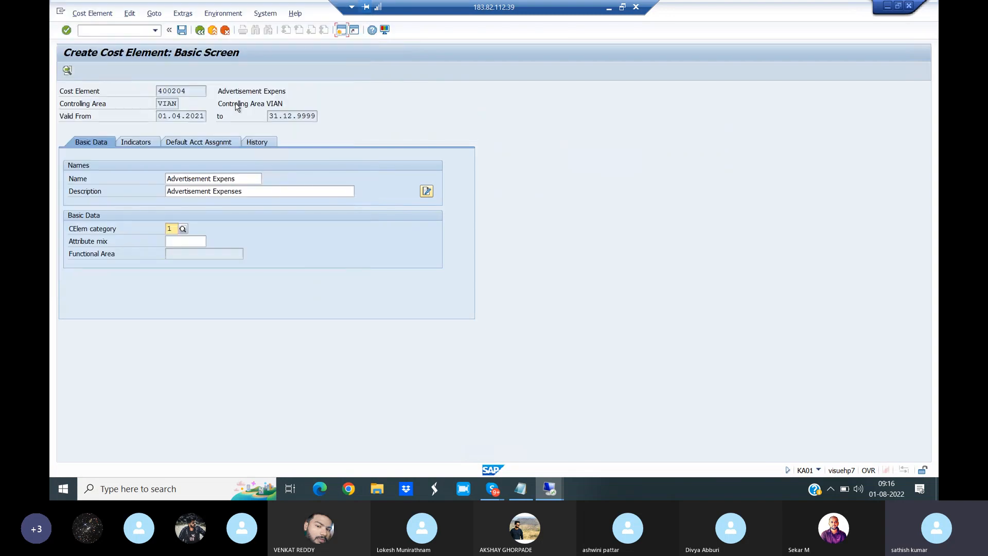
pyautogui.click(182, 30)
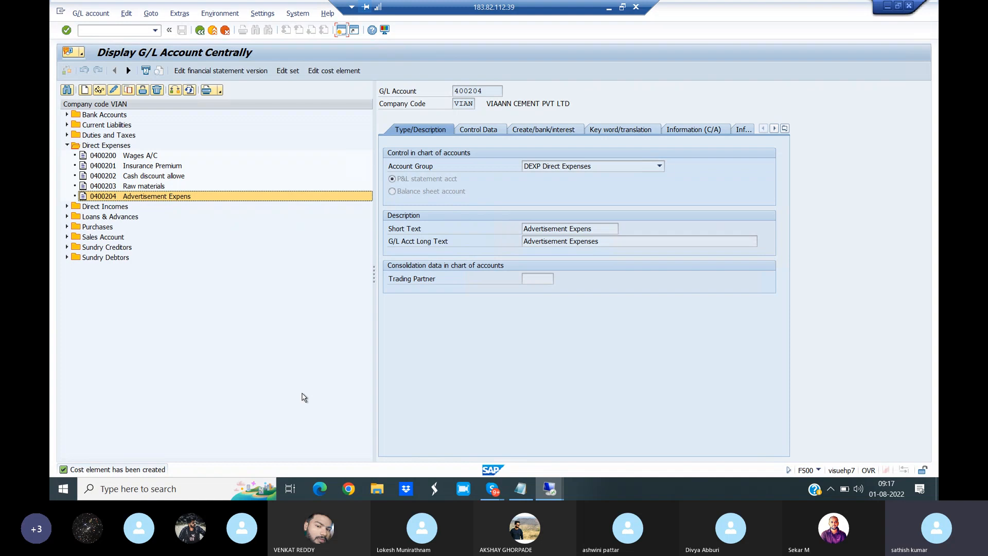
# - Open transaction KA06 and try to create 400204 as a secondary cost element
pyautogui.click(101, 29)
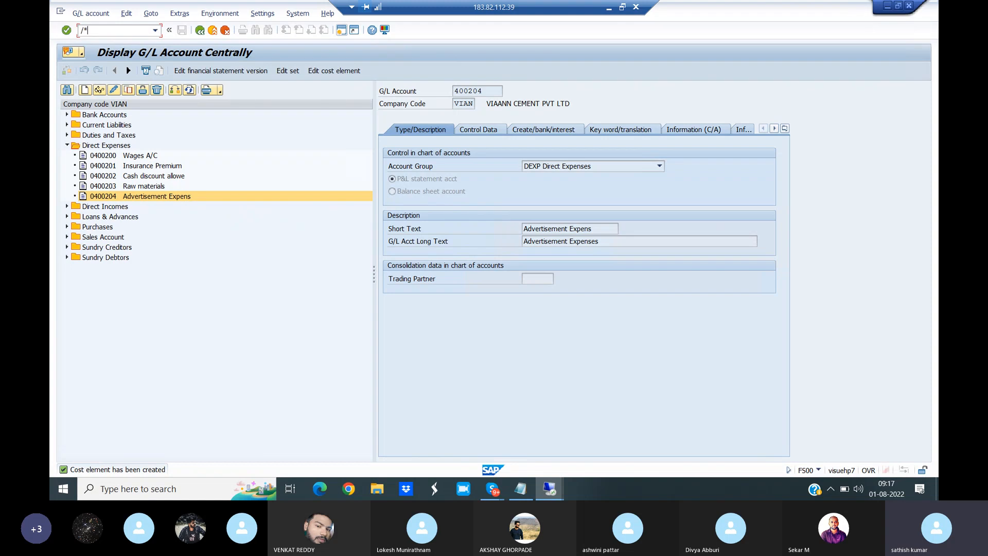
pyautogui.press('BackSpace')
pyautogui.press('BackSpace')
pyautogui.write('NKA')
pyautogui.press('Return')
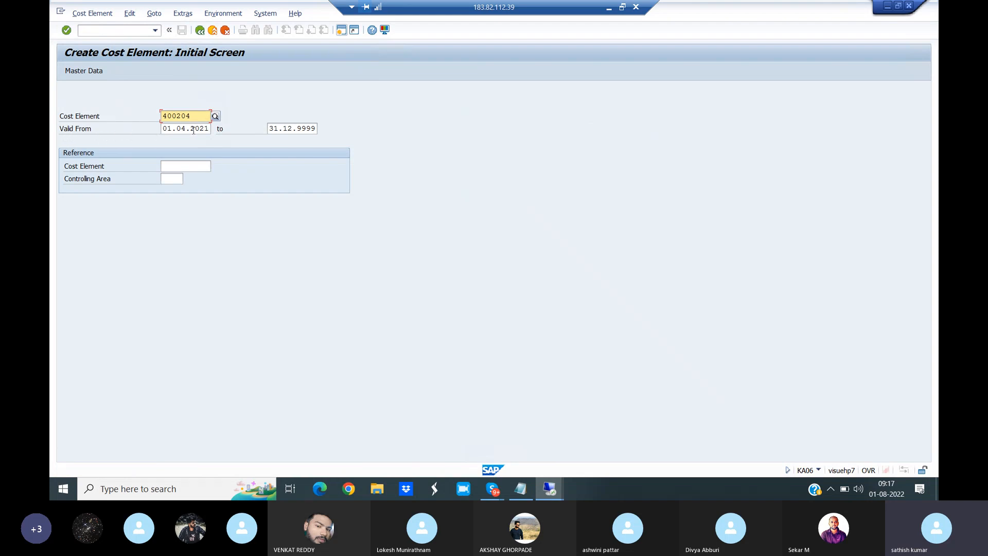
pyautogui.click(84, 71)
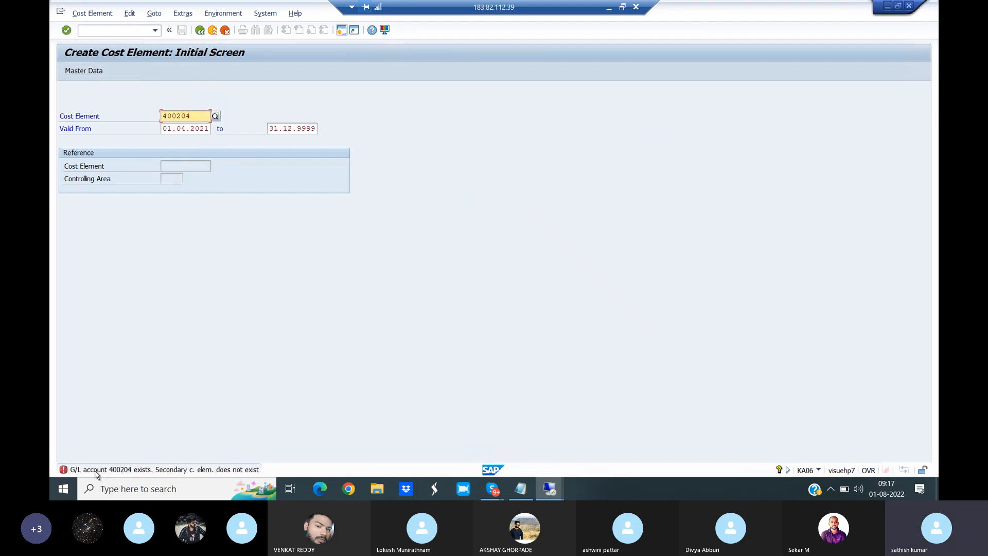
# - Read the error message details for 400204 and compare them with the secondary cost element notes in Notepad
pyautogui.doubleClick(138, 470)
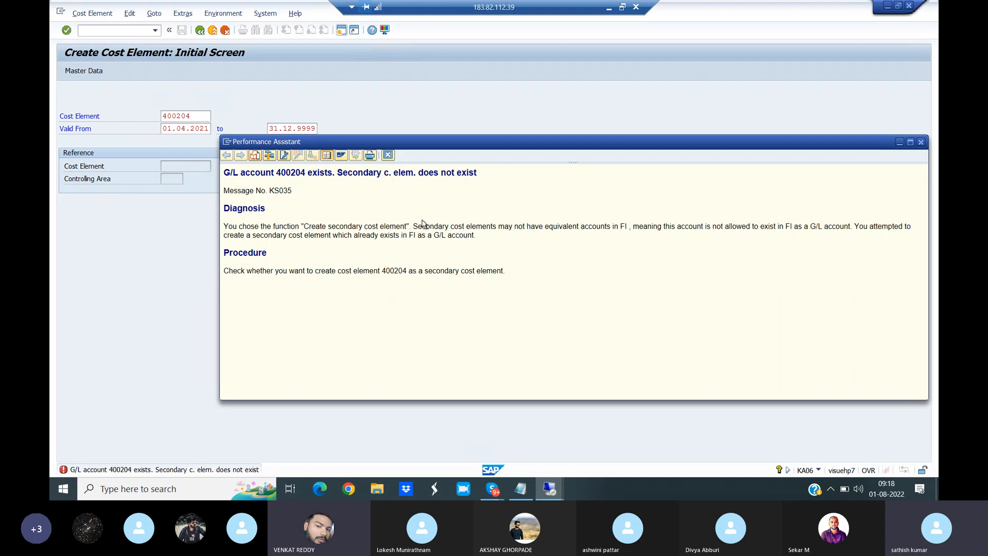
pyautogui.click(522, 492)
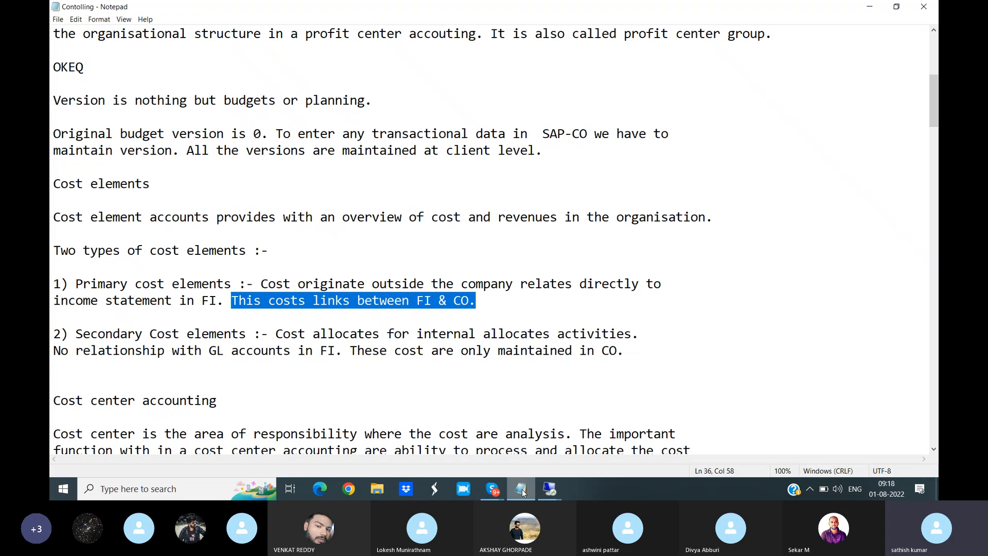
pyautogui.moveTo(350, 351); pyautogui.dragTo(514, 355)
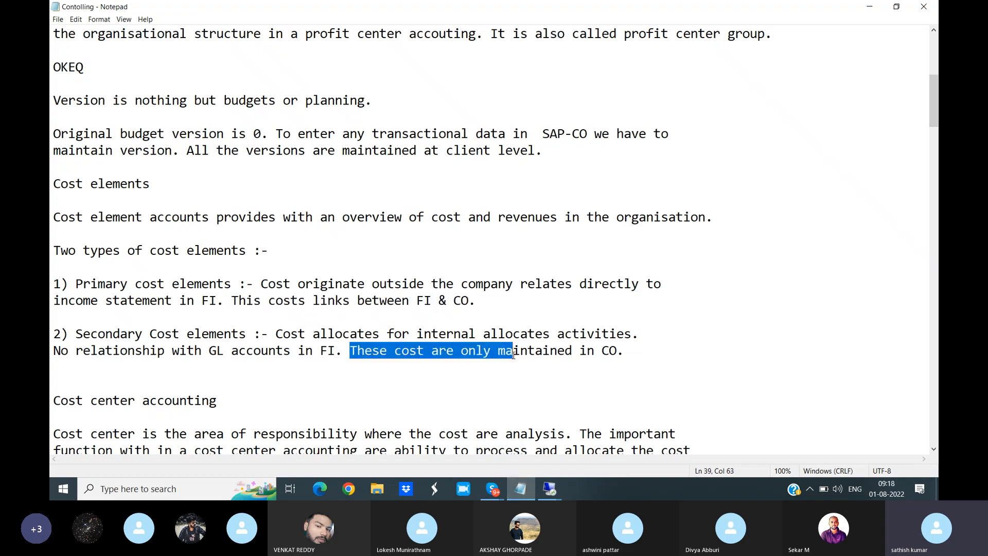
pyautogui.moveTo(54, 352); pyautogui.dragTo(353, 352)
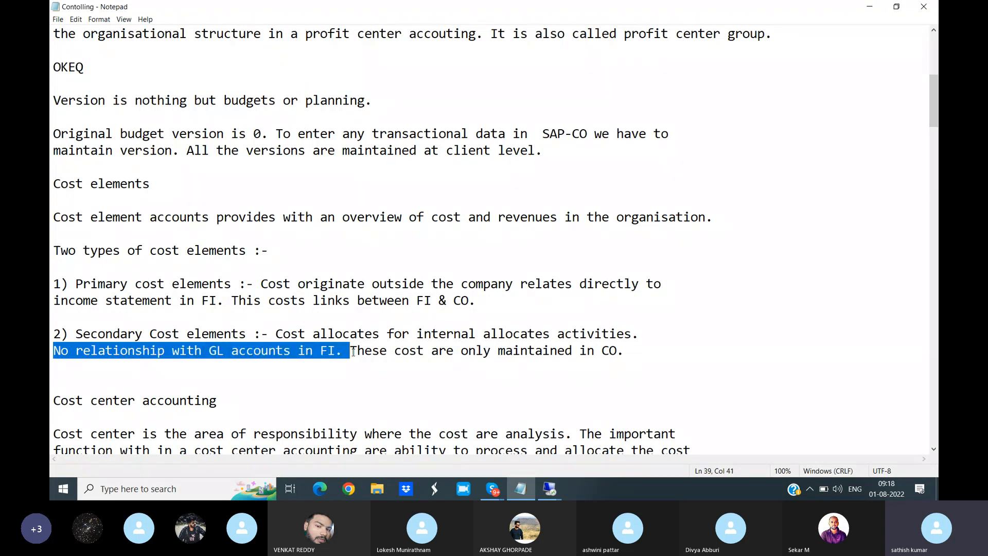
pyautogui.click(553, 492)
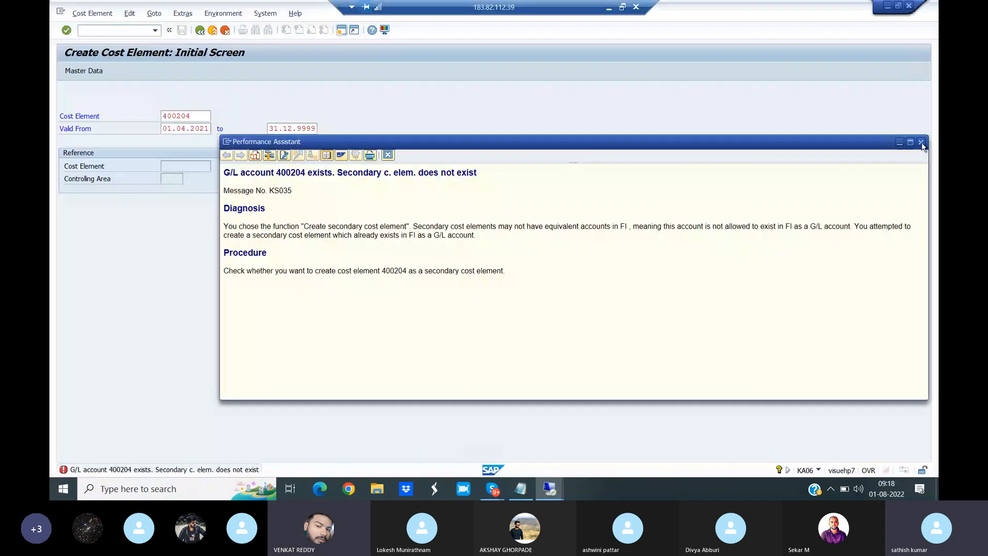
pyautogui.click(922, 140)
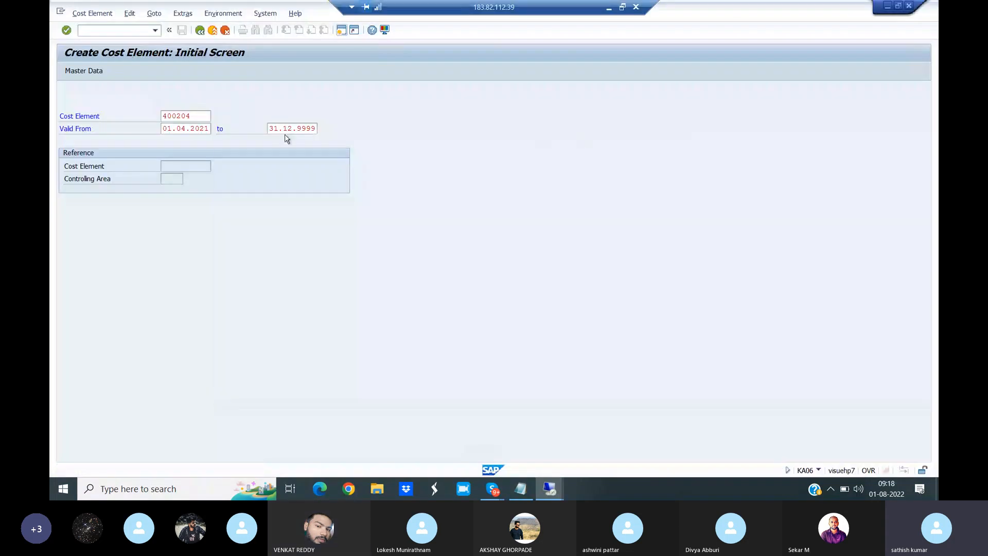
# - Replace the cost element number with 123456 and open its master data as a secondary cost element
pyautogui.click(196, 115)
pyautogui.press('BackSpace')
pyautogui.press('BackSpace')
pyautogui.press('BackSpace')
pyautogui.press('BackSpace')
pyautogui.press('BackSpace')
pyautogui.press('BackSpace')
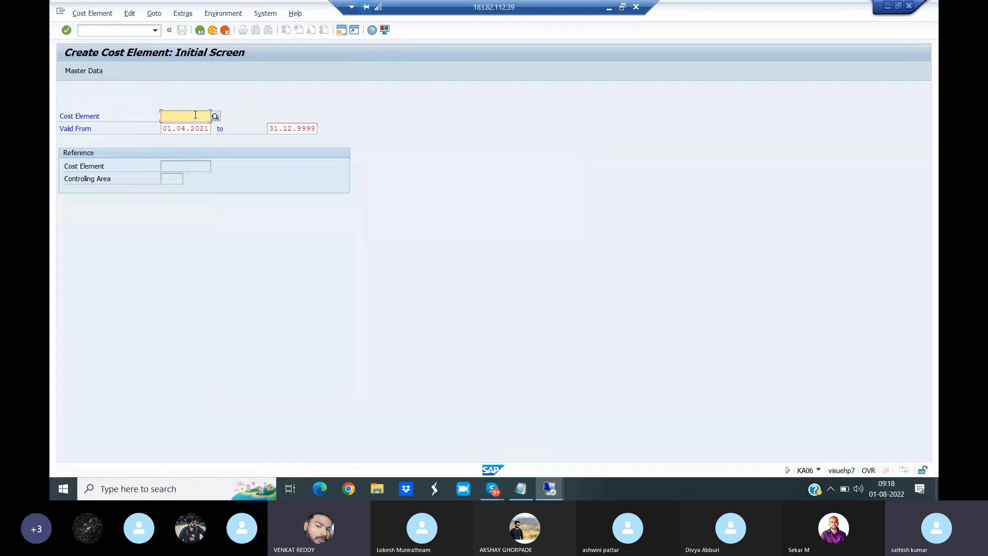
pyautogui.write('123456')
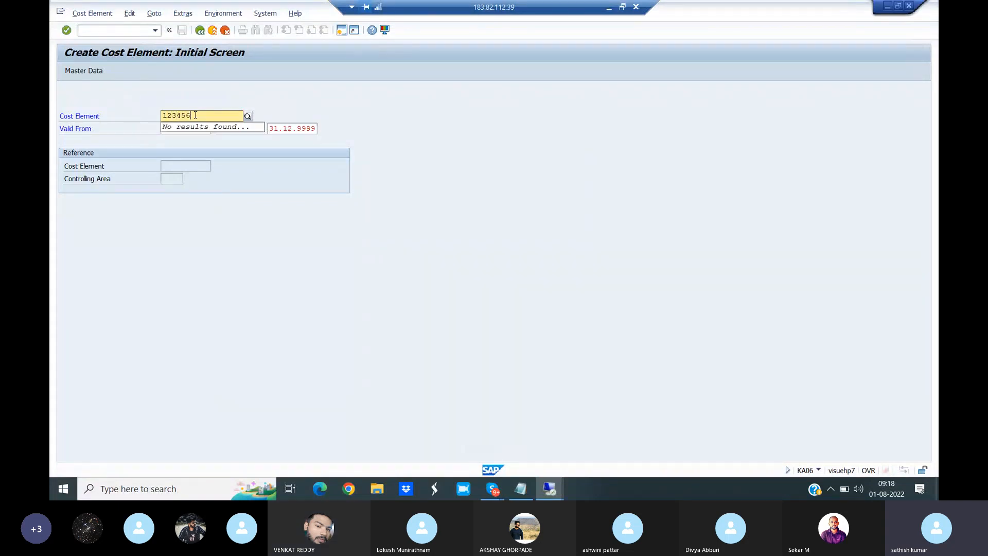
pyautogui.press('Return')
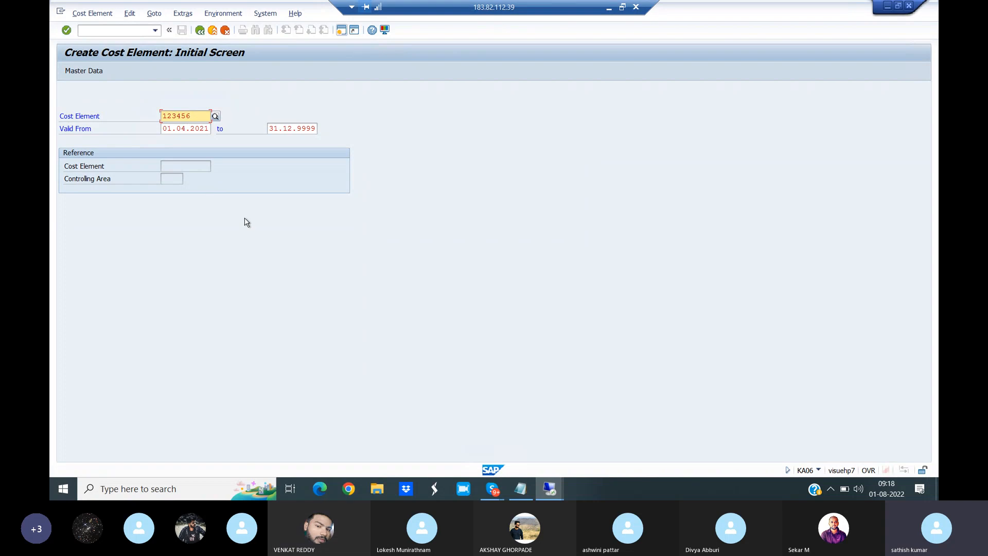
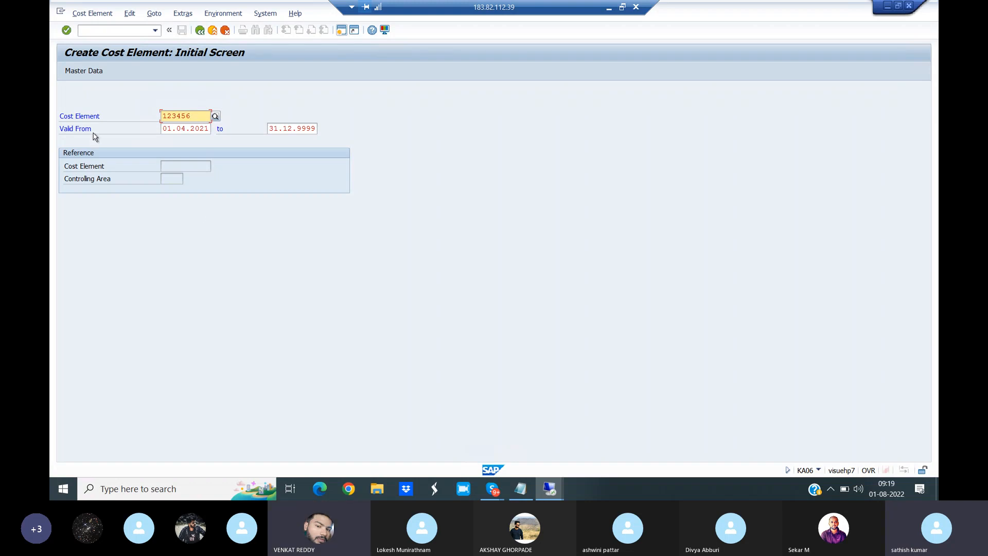
pyautogui.click(80, 72)
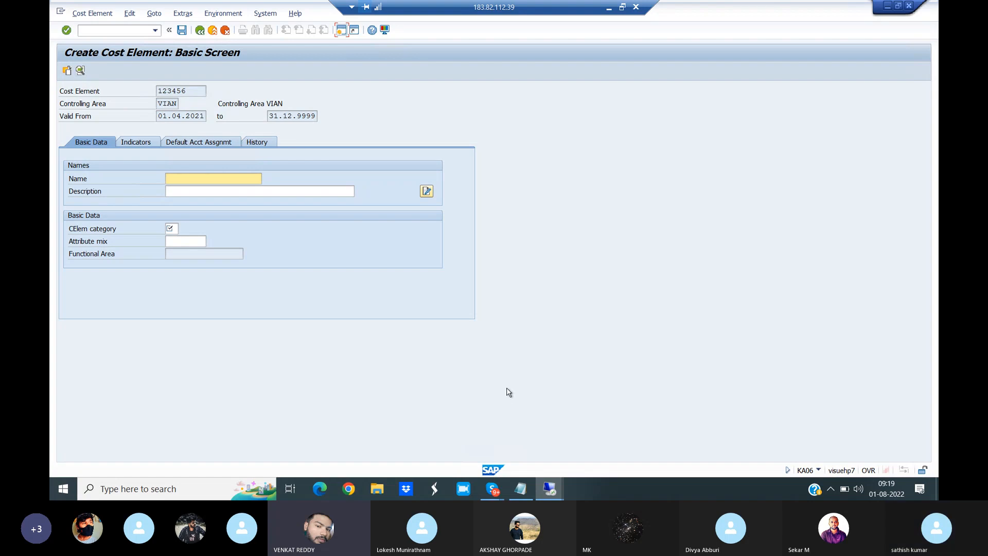
# - Review the Notepad notes on secondary cost elements, their link to FI and CO, and return to the SAP session
pyautogui.click(522, 490)
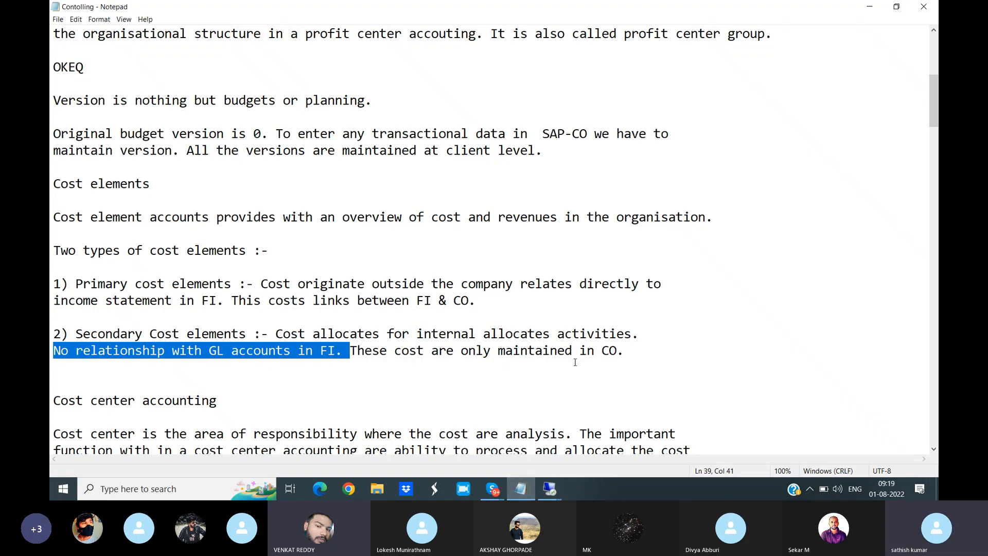
pyautogui.moveTo(579, 351); pyautogui.dragTo(631, 349)
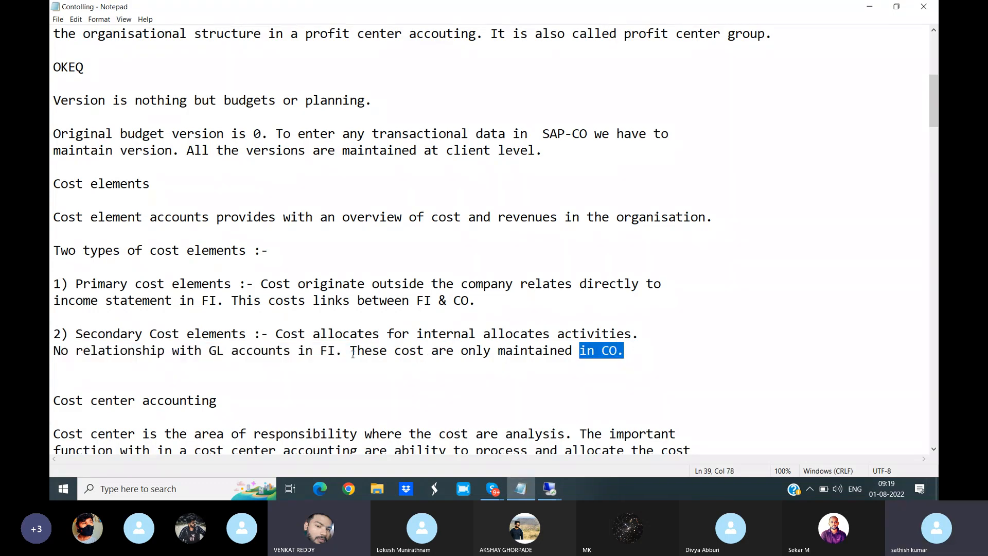
pyautogui.moveTo(350, 351); pyautogui.dragTo(658, 351)
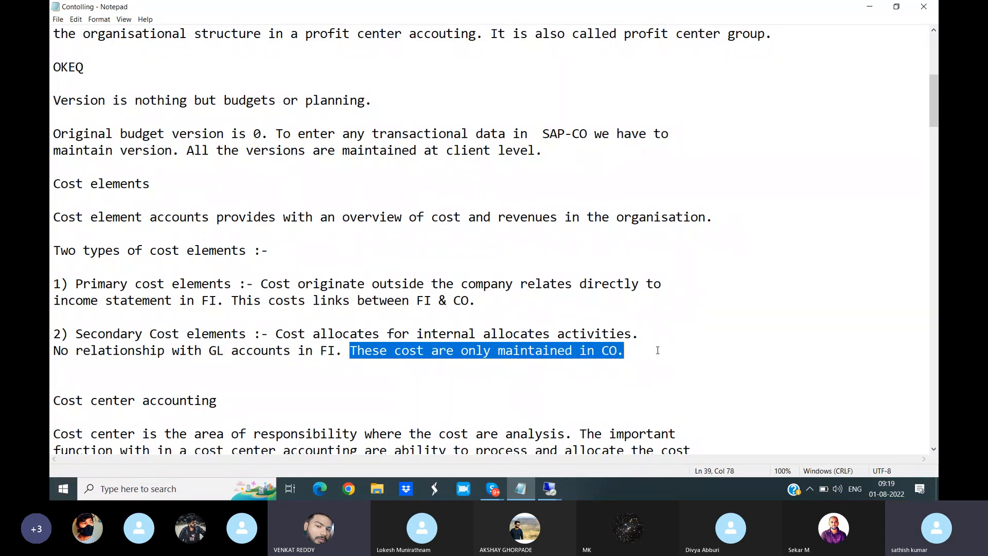
pyautogui.moveTo(53, 351); pyautogui.dragTo(345, 354)
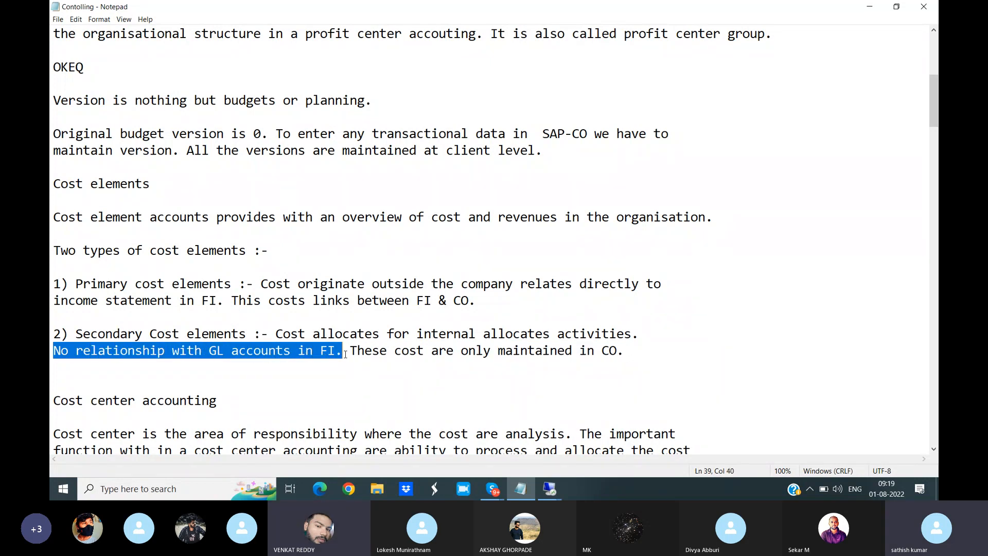
pyautogui.click(550, 489)
pyautogui.click(600, 453)
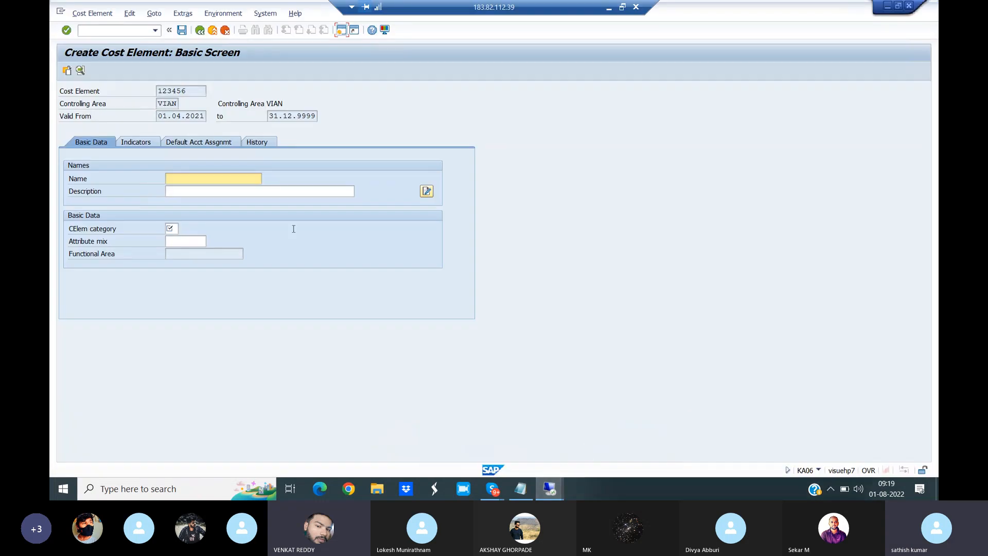
# - Leave the unsaved cost element 123456 and reopen transaction KA06 from the SAP Easy Access screen
pyautogui.click(104, 30)
pyautogui.write('/N')
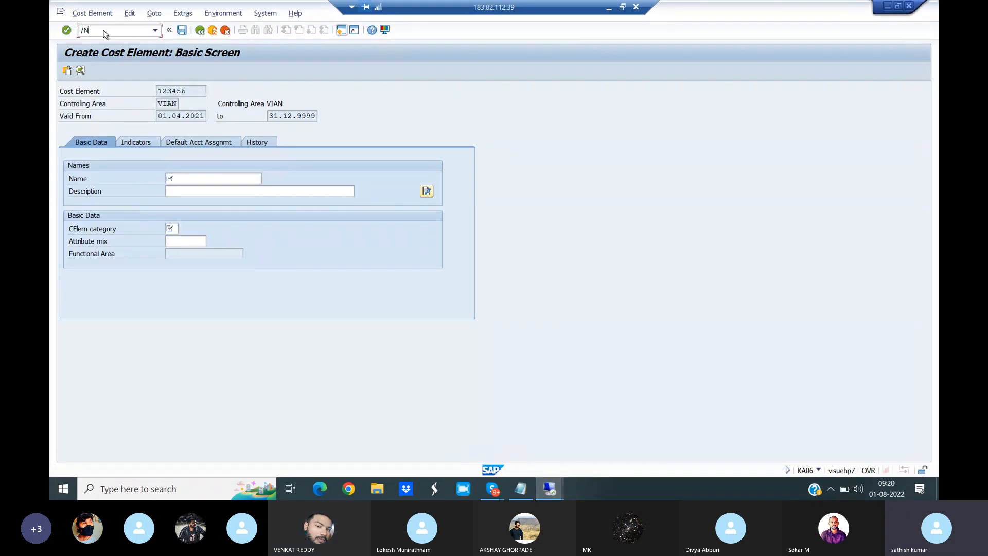
pyautogui.press('Return')
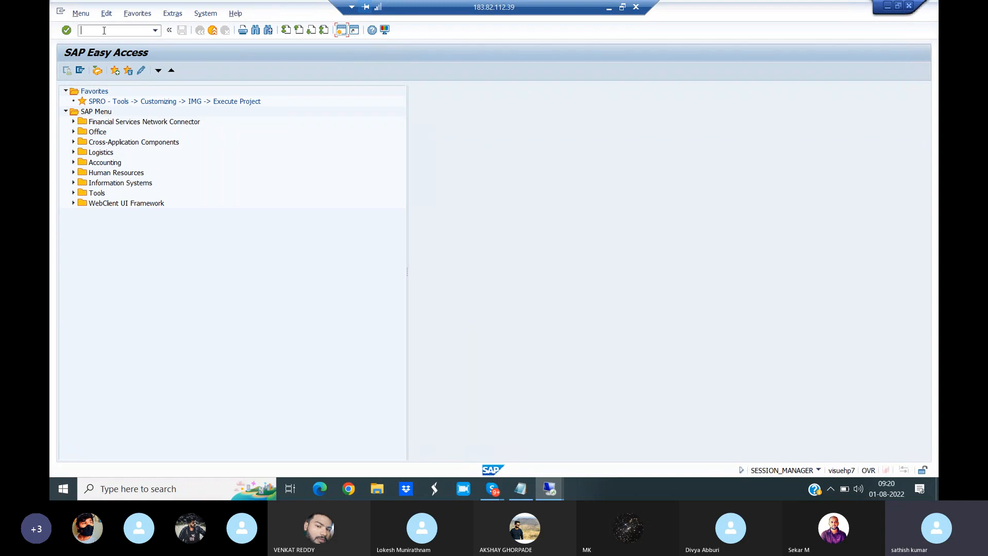
pyautogui.click(155, 31)
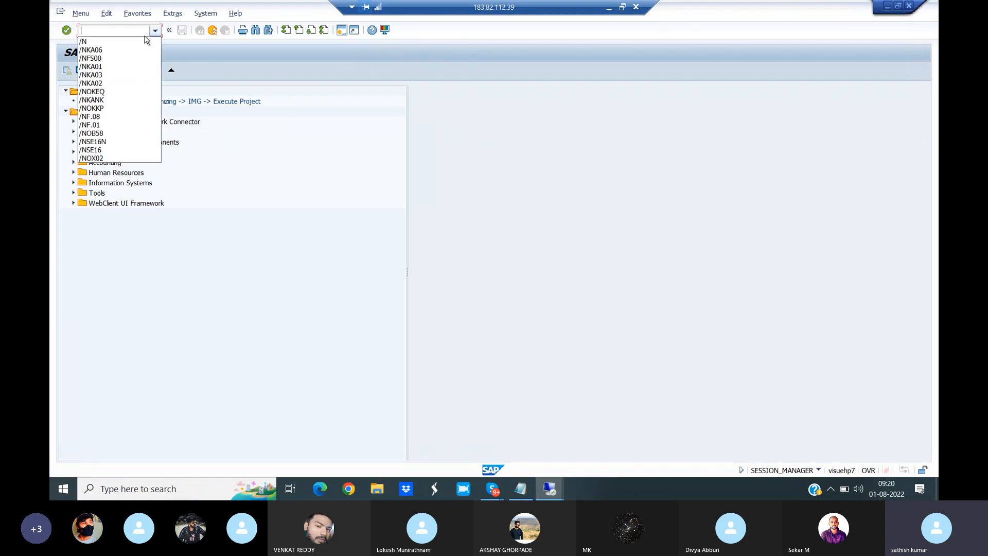
pyautogui.click(110, 49)
pyautogui.press('Return')
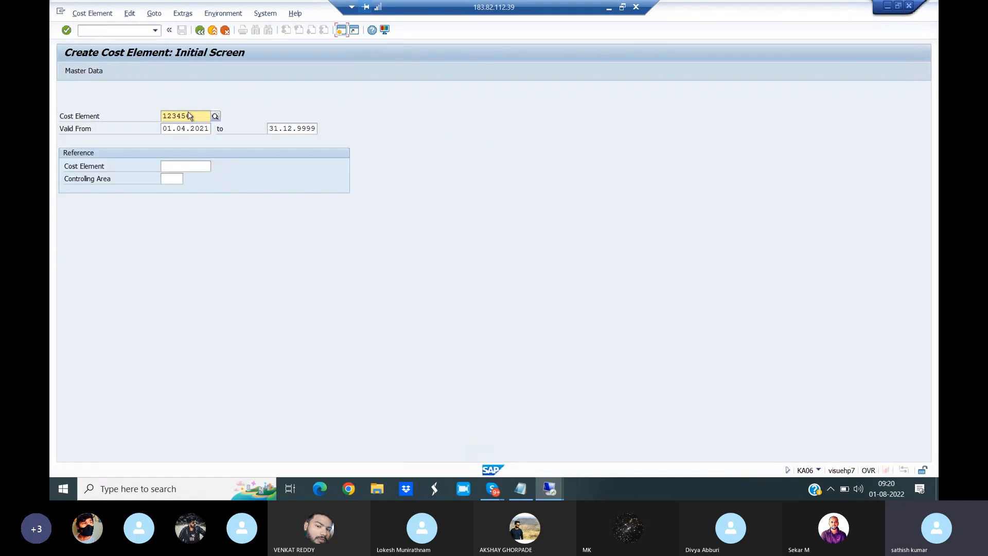
# - Change the cost element number to 400204 and try again to create it as a secondary cost element
pyautogui.press('BackSpace')
pyautogui.press('BackSpace')
pyautogui.press('BackSpace')
pyautogui.press('BackSpace')
pyautogui.press('BackSpace')
pyautogui.press('BackSpace')
pyautogui.click(184, 138)
pyautogui.press('Return')
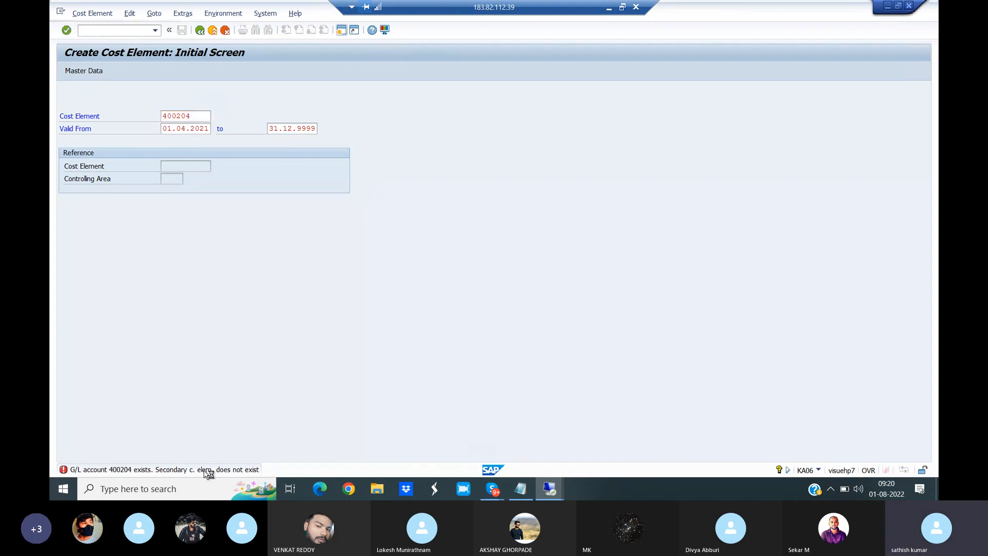
# - Read the diagnosis of the error for 400204, and open the master data for cost element 123456 instead
pyautogui.doubleClick(209, 471)
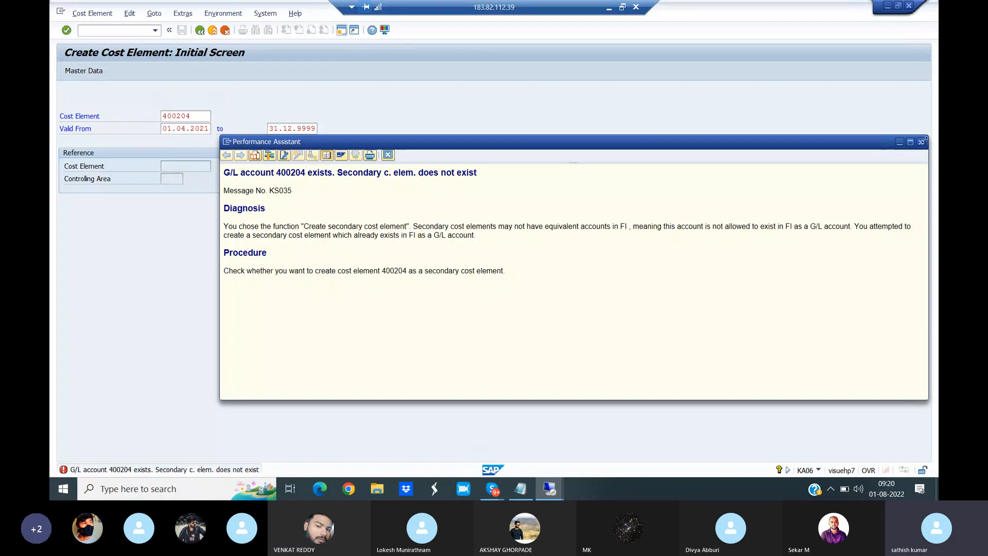
pyautogui.click(922, 143)
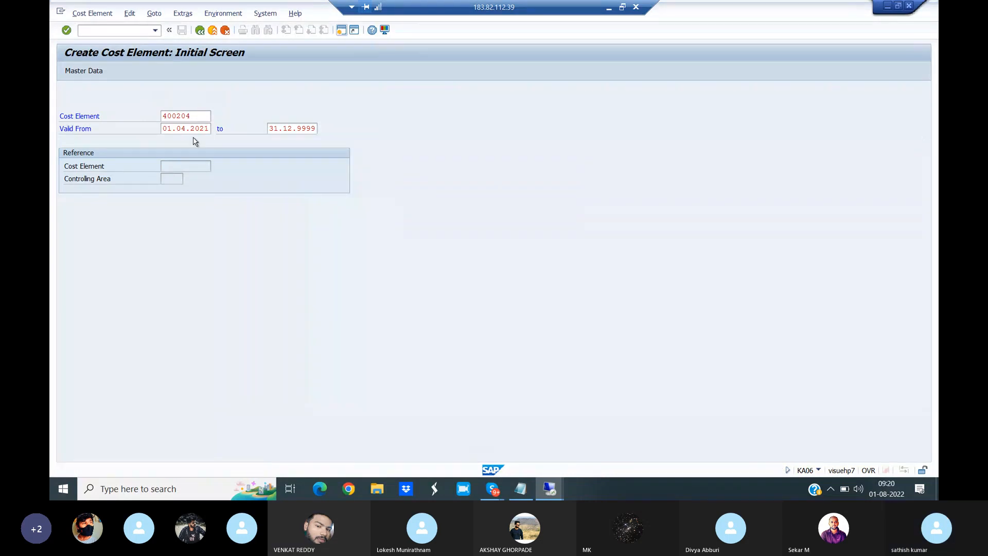
pyautogui.click(192, 115)
pyautogui.press('BackSpace')
pyautogui.press('BackSpace')
pyautogui.press('BackSpace')
pyautogui.press('BackSpace')
pyautogui.press('BackSpace')
pyautogui.press('BackSpace')
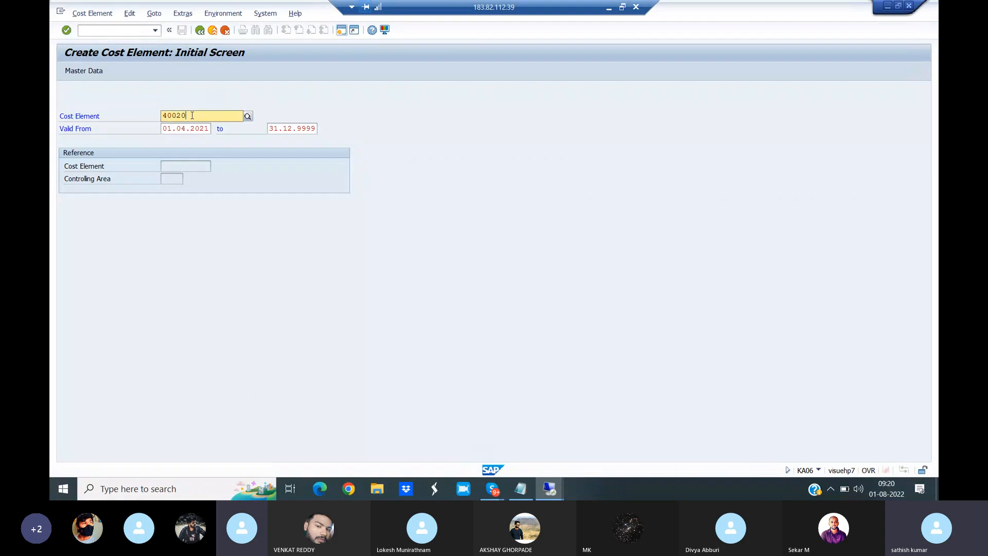
pyautogui.write('123456')
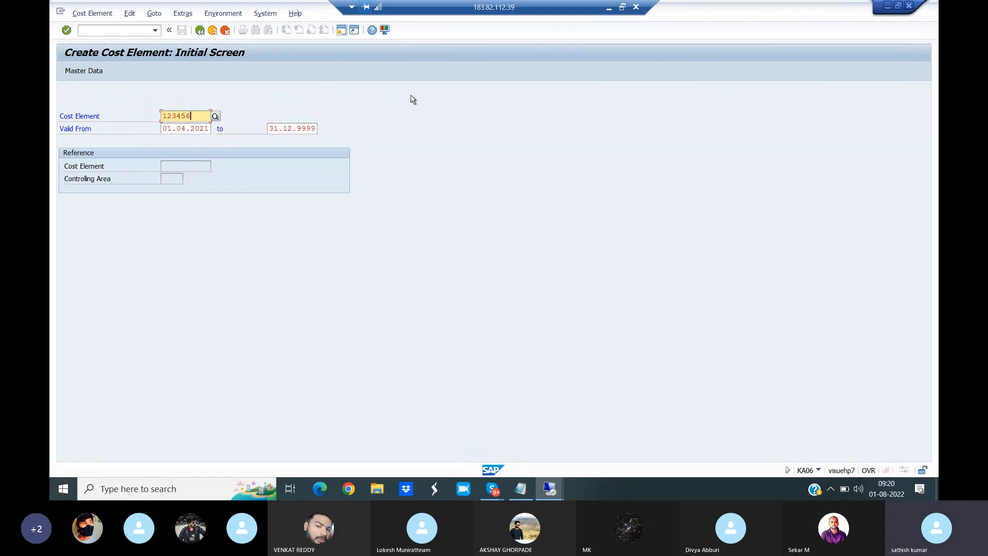
pyautogui.click(80, 72)
# - Enter Labour wages as both the name and the description of cost element 123456
pyautogui.click(180, 177)
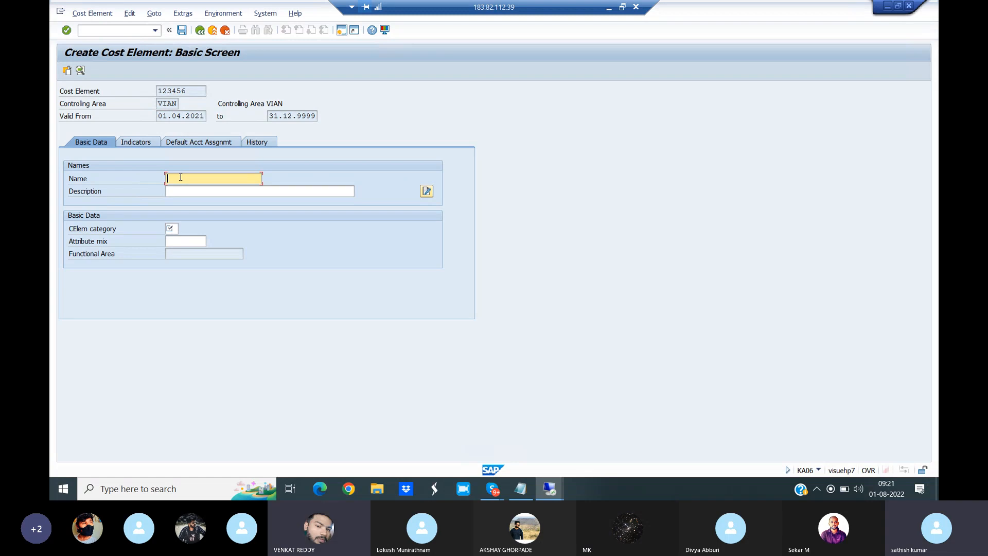
pyautogui.write('Labout')
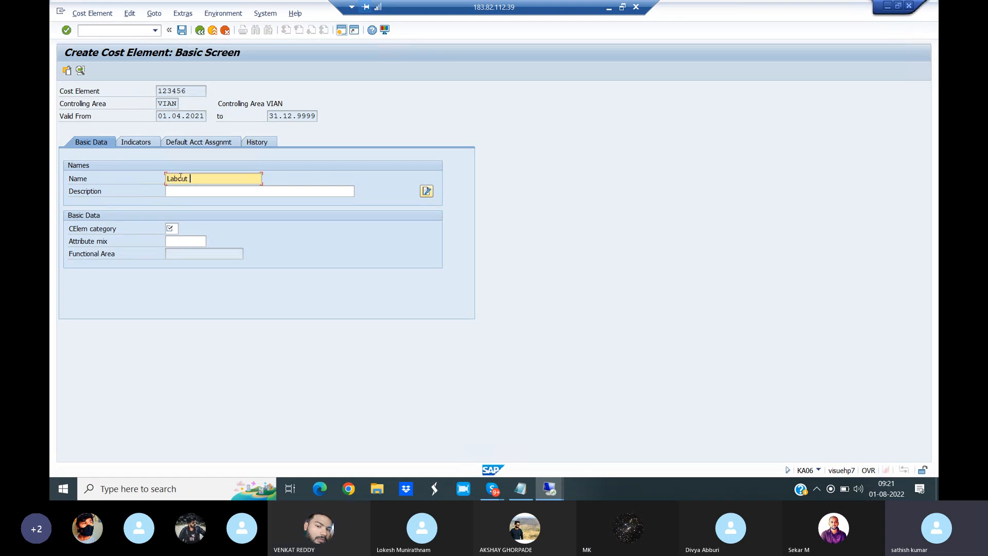
pyautogui.press('BackSpace')
pyautogui.press('BackSpace')
pyautogui.write('ur wages')
pyautogui.moveTo(216, 179); pyautogui.dragTo(167, 179)
pyautogui.hotkey('ctrl', 'c')
pyautogui.click(167, 179)
pyautogui.click(181, 193)
pyautogui.hotkey('ctrl', 'v')
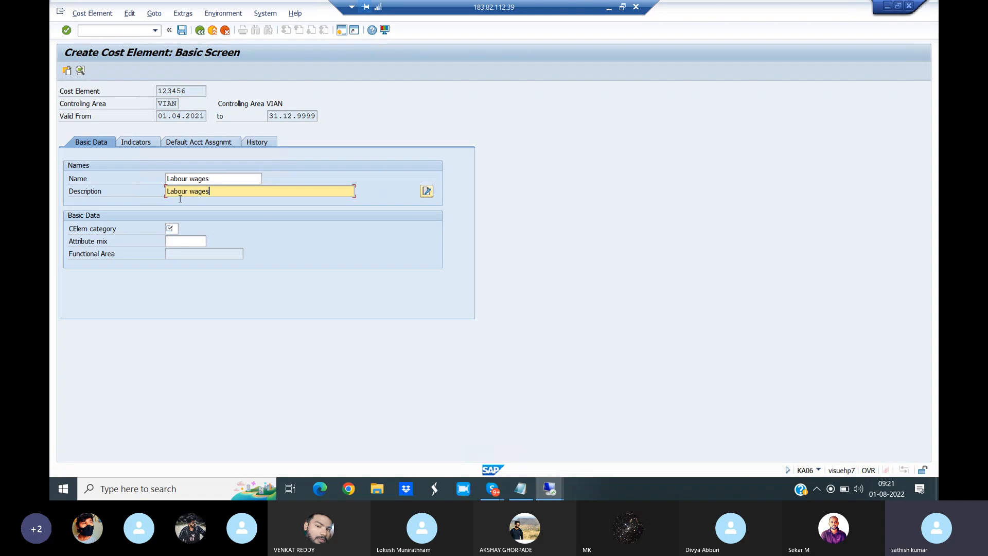
# - Assign cost element category 43, Internal activity allocation, and save the secondary cost element
pyautogui.click(172, 229)
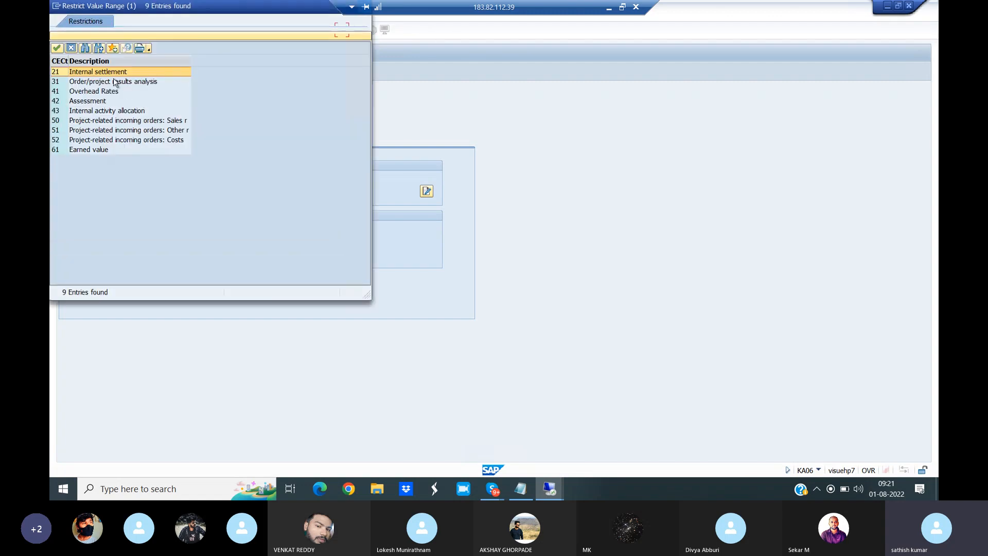
pyautogui.click(123, 113)
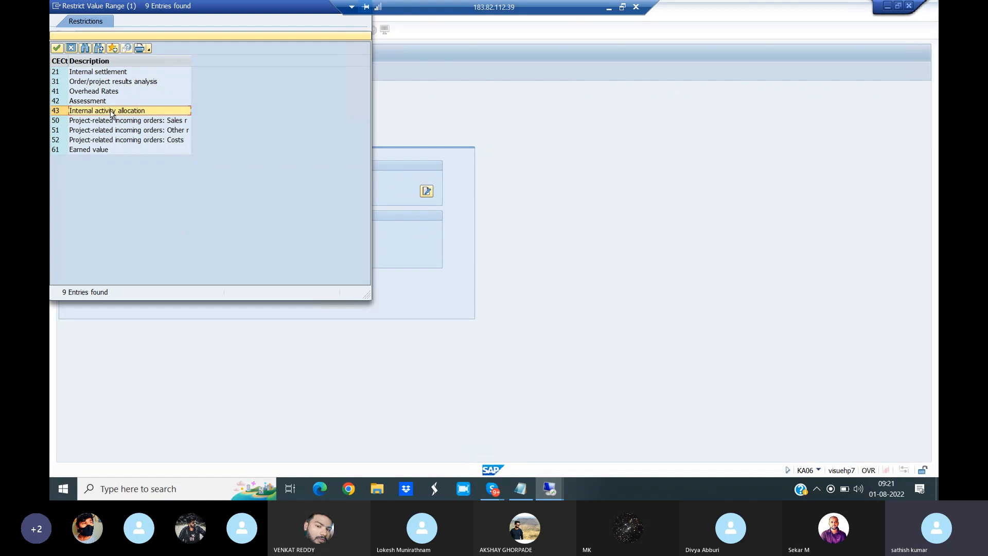
pyautogui.doubleClick(110, 113)
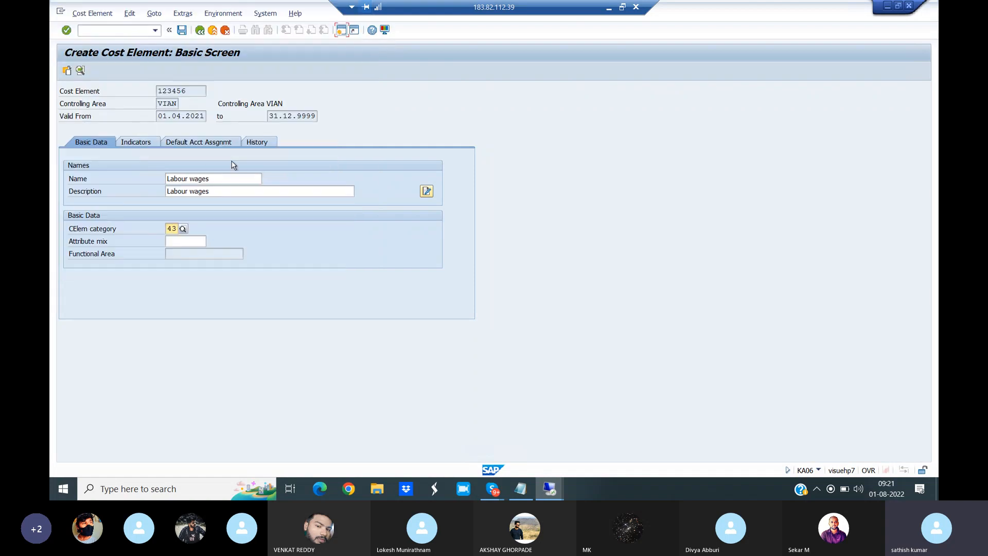
pyautogui.click(182, 30)
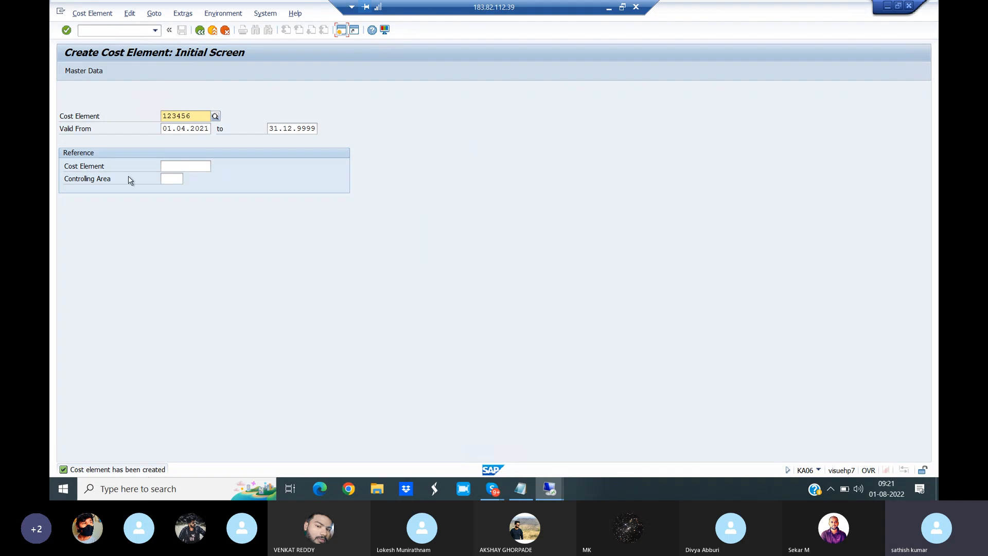
# - Go to transaction FS00 and copy the Advertisement Expenses account 400204 under Direct Expenses to a new G/L account 400205
pyautogui.click(107, 30)
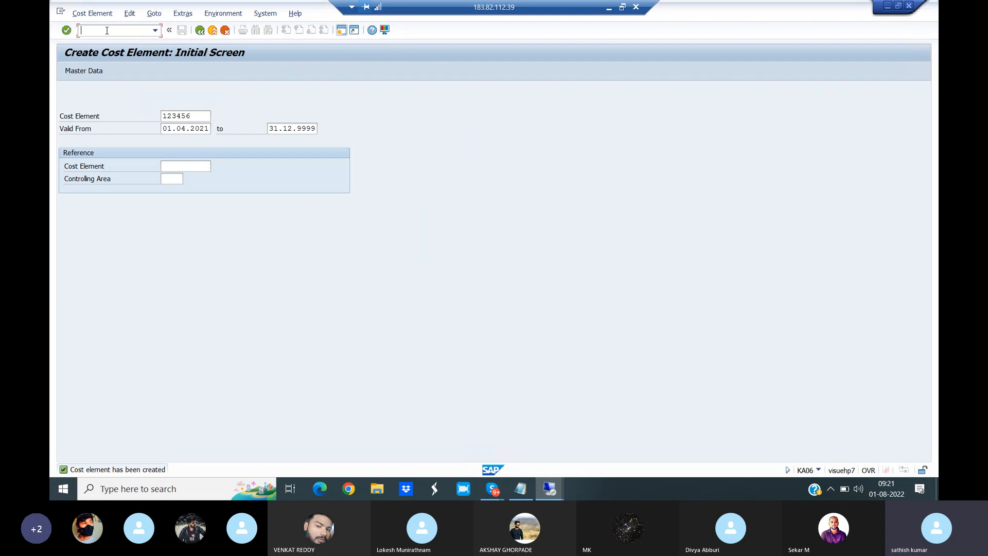
pyautogui.write('/NFS00')
pyautogui.press('Return')
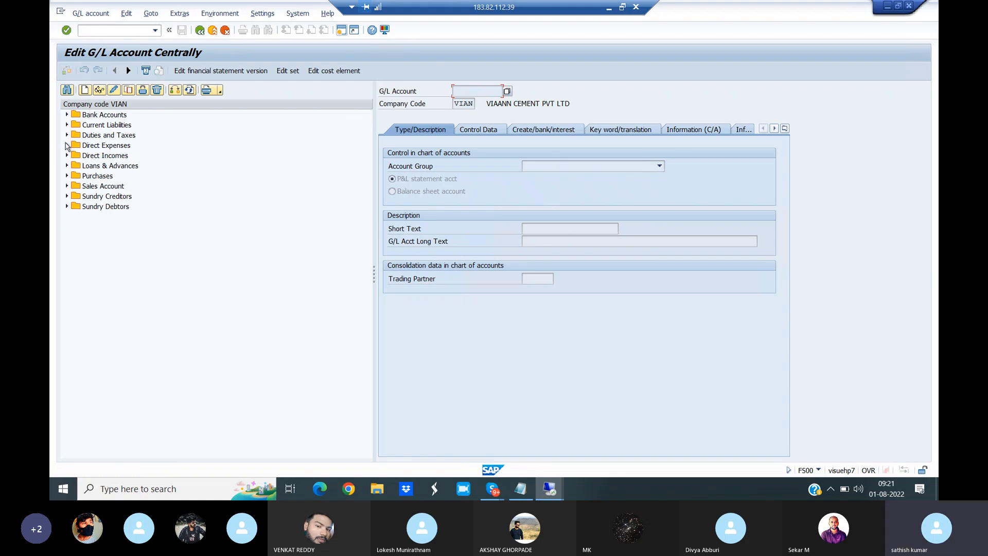
pyautogui.click(67, 146)
pyautogui.click(148, 197)
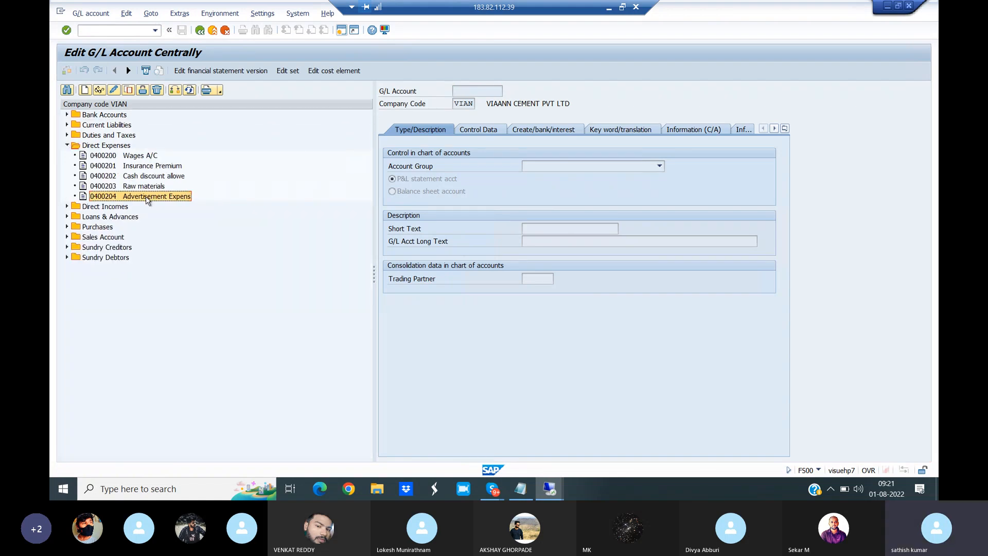
pyautogui.rightClick(148, 198)
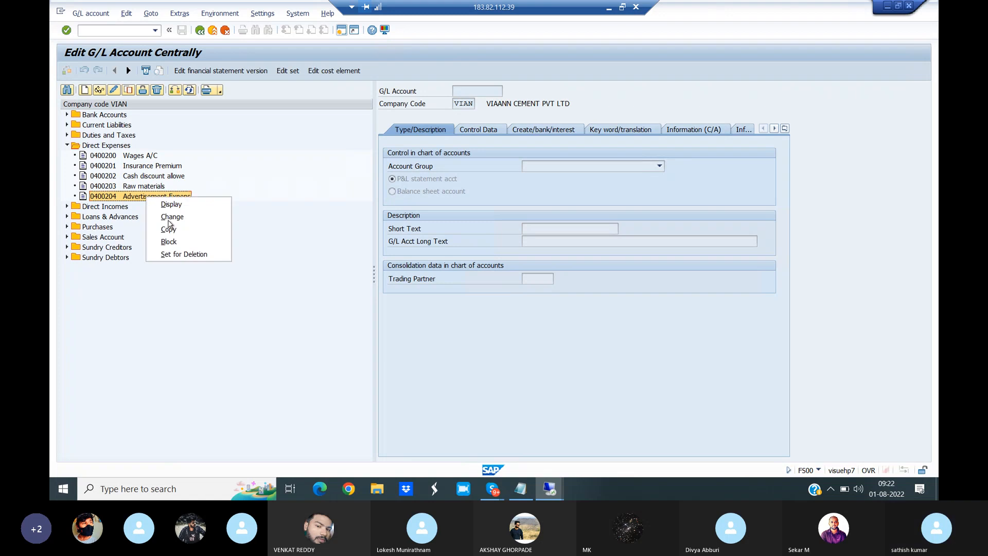
pyautogui.click(169, 229)
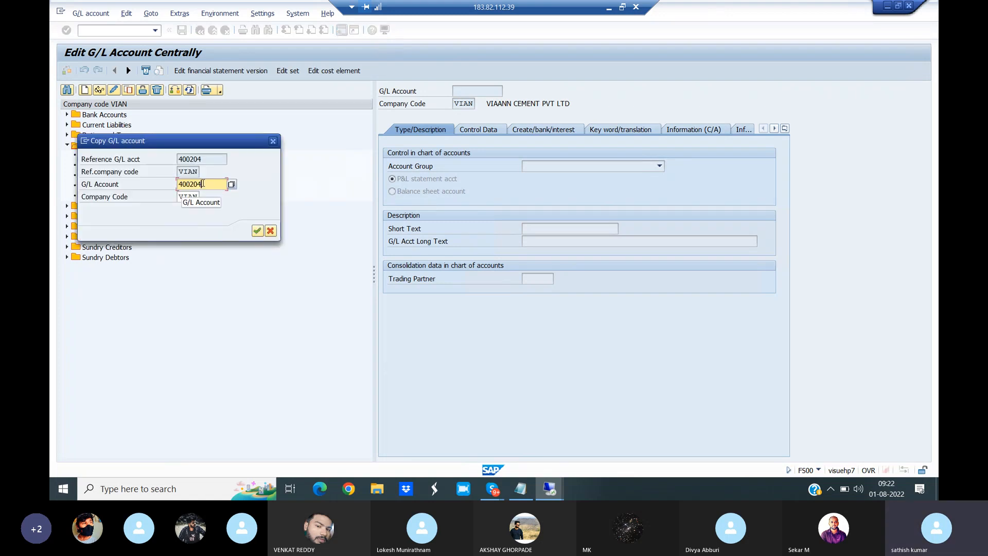
pyautogui.press('BackSpace')
pyautogui.write('5')
pyautogui.press('Return')
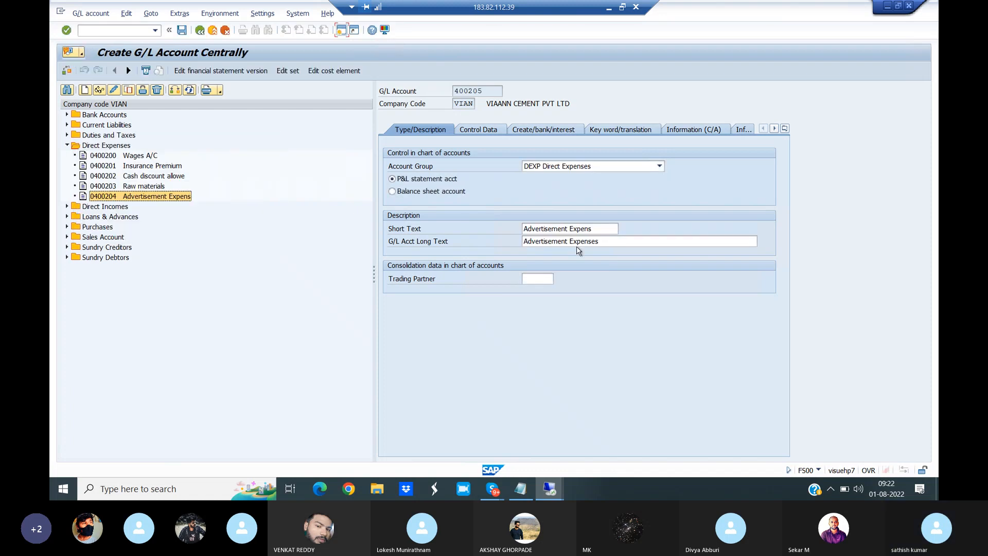
# - Change the short text of G/L account 400205 to Marketing Expenses
pyautogui.click(595, 228)
pyautogui.press('BackSpace')
pyautogui.press('BackSpace')
pyautogui.press('BackSpace')
pyautogui.press('BackSpace')
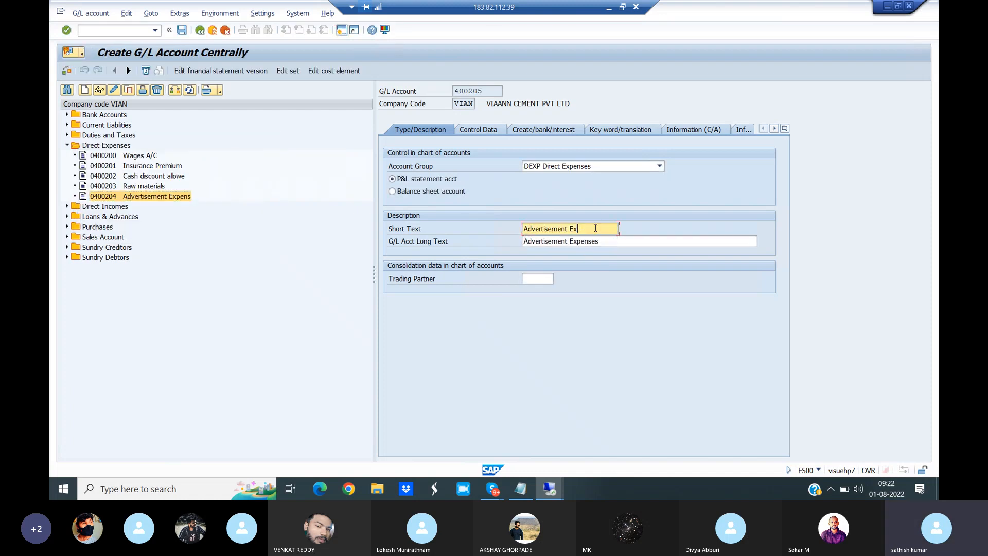
pyautogui.press('BackSpace')
pyautogui.press('BackSpace')
pyautogui.press('BackSpace')
pyautogui.press('BackSpace')
pyautogui.press('BackSpace')
pyautogui.press('BackSpace')
pyautogui.press('BackSpace')
pyautogui.press('BackSpace')
pyautogui.press('BackSpace')
pyautogui.press('BackSpace')
pyautogui.press('BackSpace')
pyautogui.press('BackSpace')
pyautogui.press('BackSpace')
pyautogui.press('BackSpace')
pyautogui.press('BackSpace')
pyautogui.press('BackSpace')
pyautogui.write('Marketing Expenses')
# - Copy the short text Marketing Expenses into the G/L account long text and save account 400205
pyautogui.moveTo(585, 229); pyautogui.dragTo(504, 229)
pyautogui.hotkey('ctrl', 'c')
pyautogui.click(609, 243)
pyautogui.press('BackSpace')
pyautogui.press('BackSpace')
pyautogui.press('BackSpace')
pyautogui.press('BackSpace')
pyautogui.press('BackSpace')
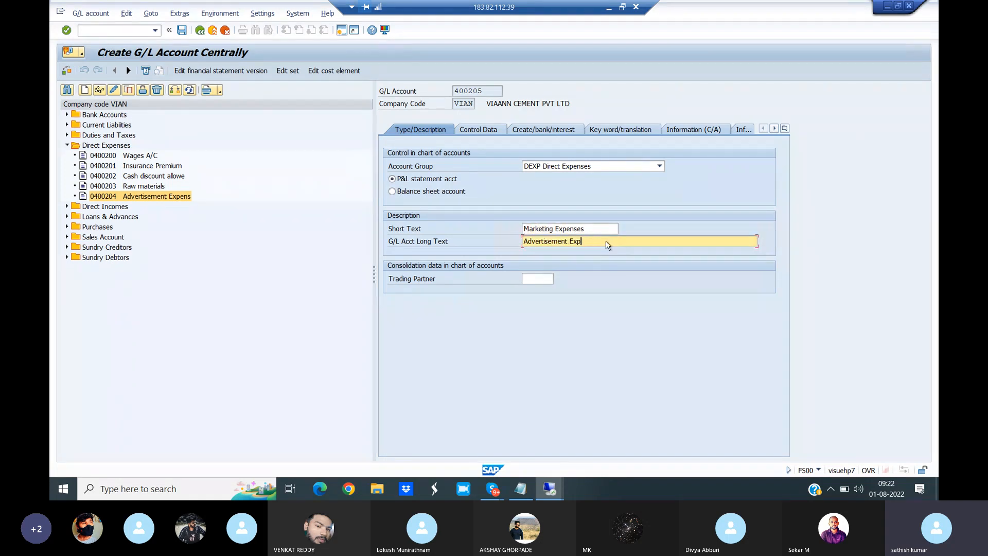
pyautogui.press('BackSpace')
pyautogui.press('BackSpace')
pyautogui.press('BackSpace')
pyautogui.press('BackSpace')
pyautogui.press('BackSpace')
pyautogui.press('BackSpace')
pyautogui.press('BackSpace')
pyautogui.press('BackSpace')
pyautogui.press('BackSpace')
pyautogui.press('BackSpace')
pyautogui.press('BackSpace')
pyautogui.press('BackSpace')
pyautogui.press('BackSpace')
pyautogui.press('BackSpace')
pyautogui.press('BackSpace')
pyautogui.press('BackSpace')
pyautogui.press('BackSpace')
pyautogui.hotkey('ctrl', 'v')
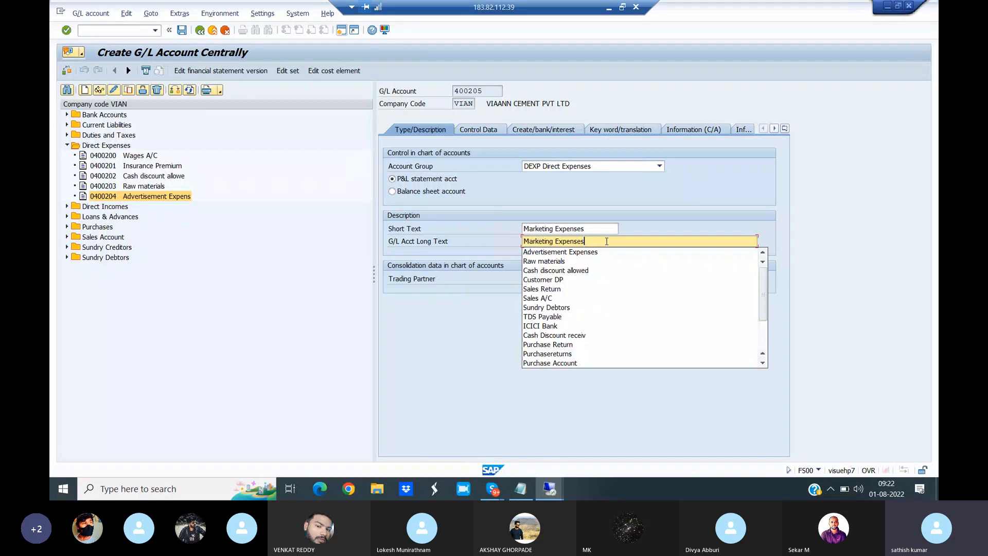
pyautogui.click(183, 31)
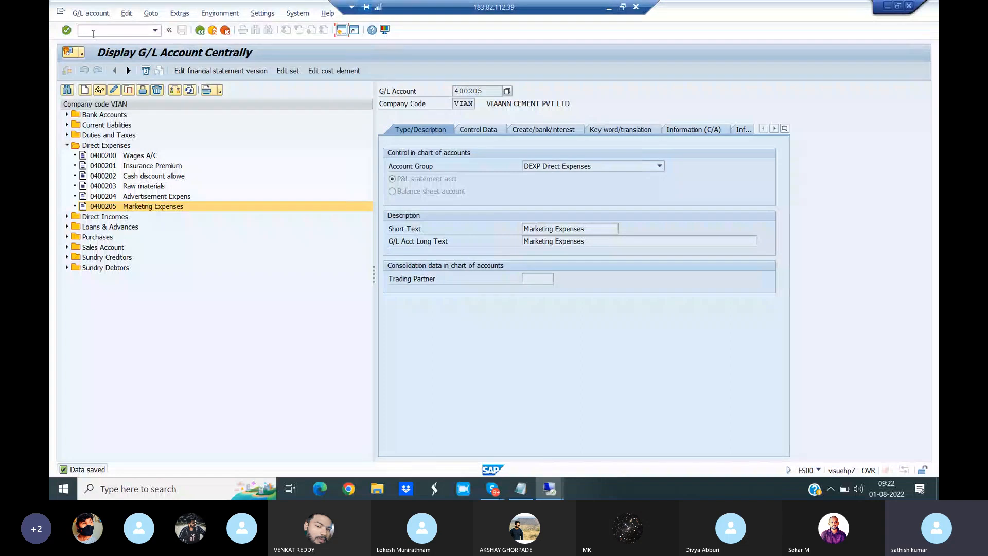
# - Go to transaction OKB2 and open the automatic cost element generation settings for chart of accounts VIAN
pyautogui.click(93, 32)
pyautogui.write('/NOBK')
pyautogui.press('BackSpace')
pyautogui.press('BackSpace')
pyautogui.write('KB2')
pyautogui.press('Return')
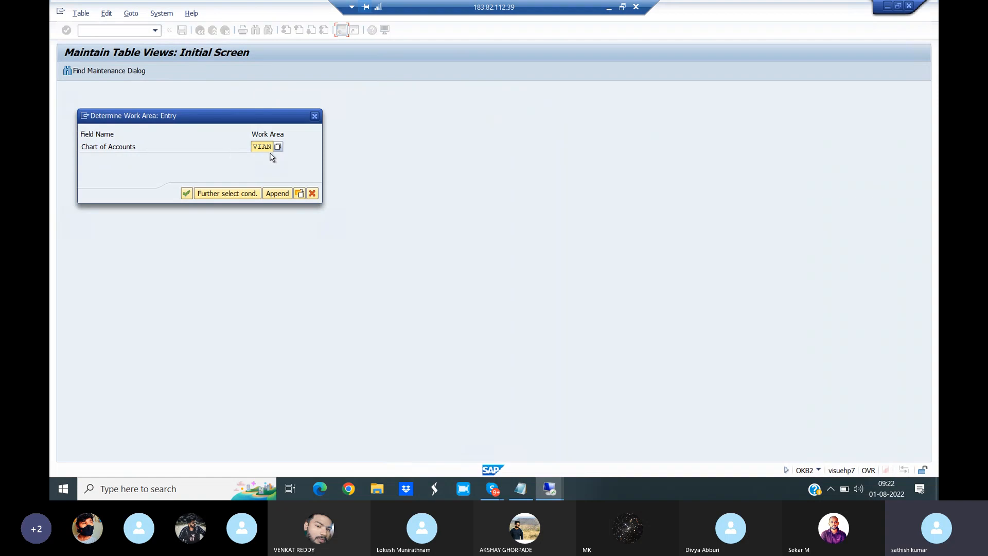
pyautogui.click(187, 193)
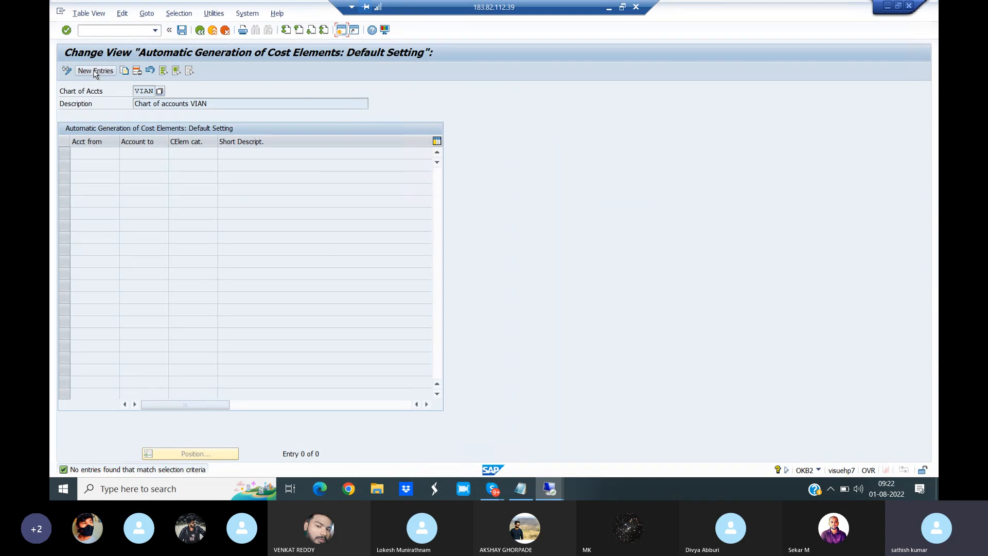
# - Add a new default-setting entry covering accounts from 400205 (Marketing Expenses) to 400205
pyautogui.click(96, 72)
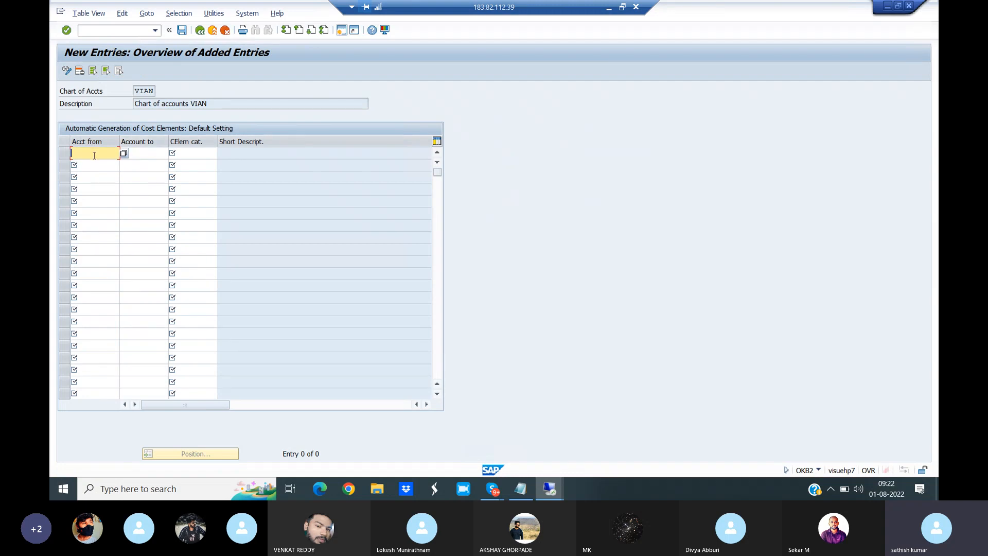
pyautogui.click(124, 153)
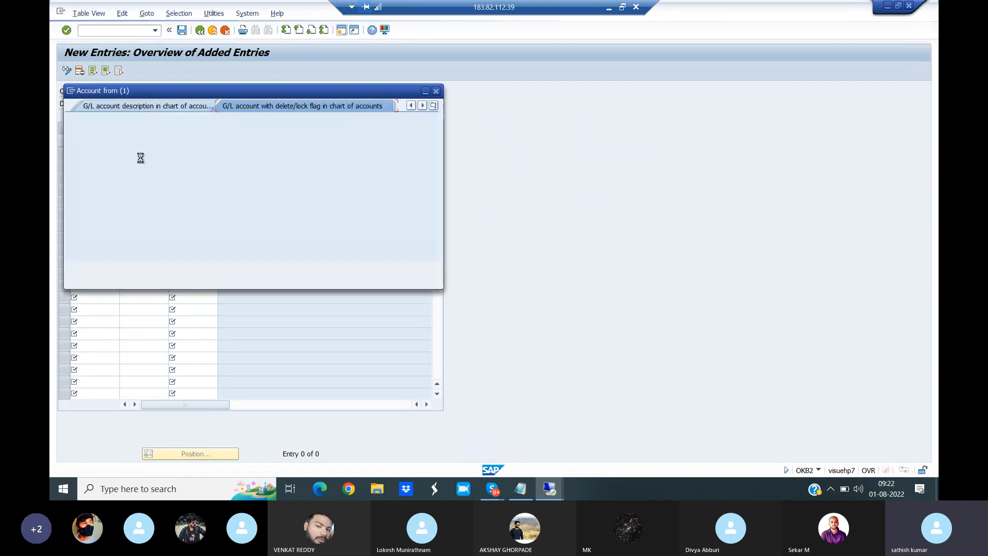
pyautogui.click(401, 266)
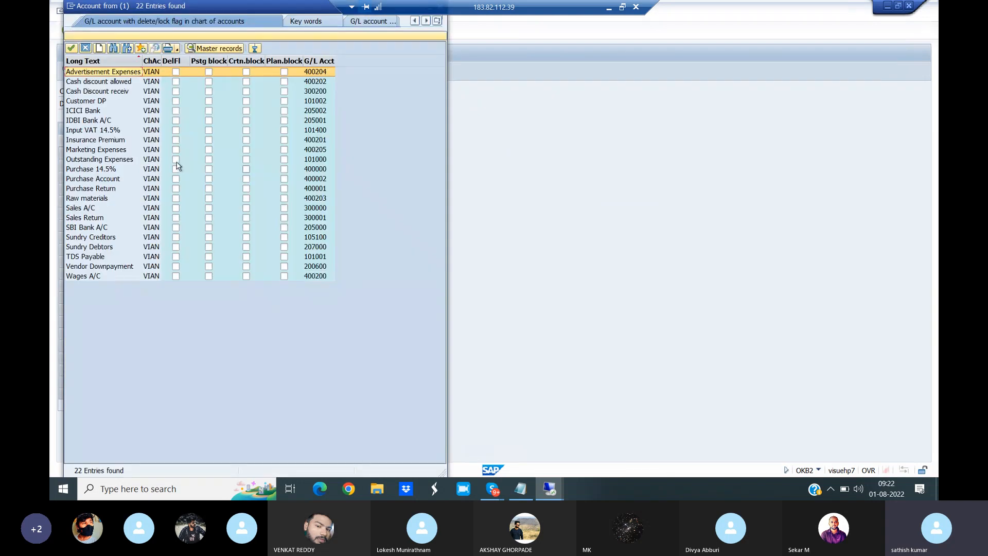
pyautogui.doubleClick(102, 150)
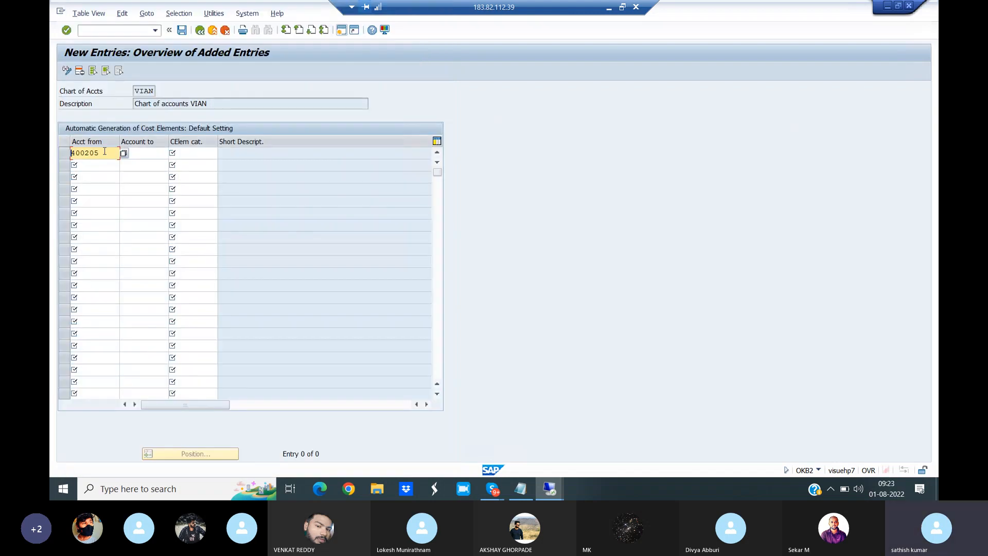
pyautogui.click(140, 154)
pyautogui.write('400205')
pyautogui.click(209, 153)
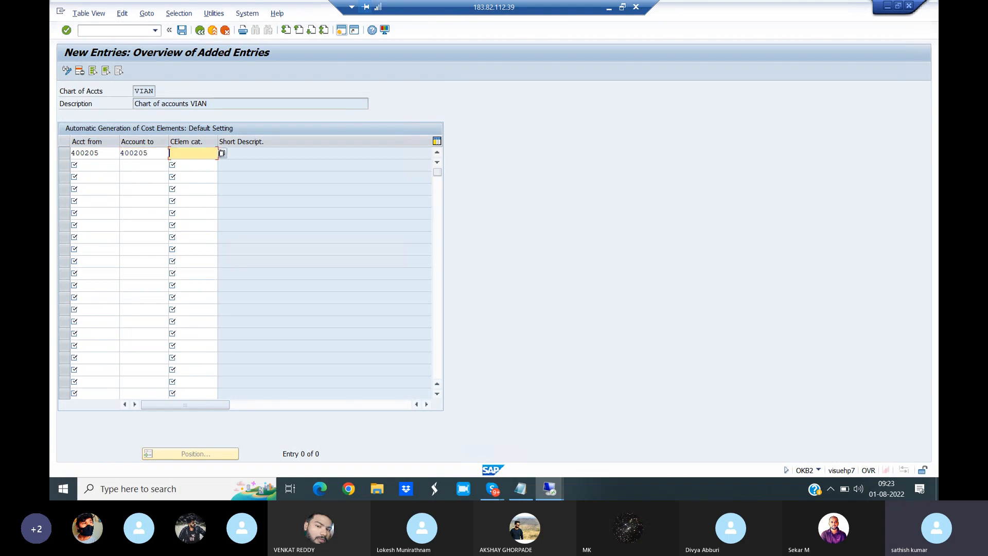
# - Set the entry's cost element category to 1, Primary costs/cost-reducing revenues, and save the settings
pyautogui.click(221, 153)
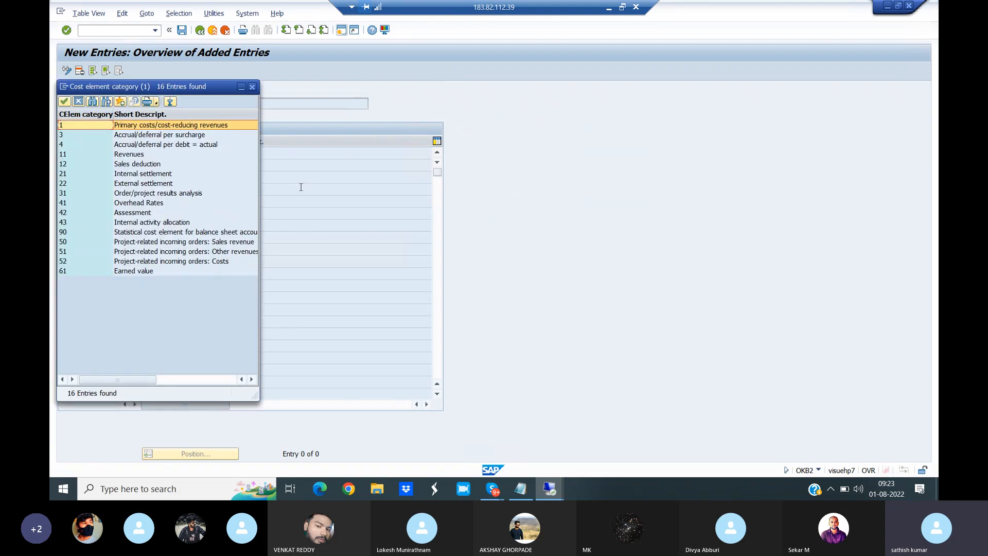
pyautogui.doubleClick(123, 128)
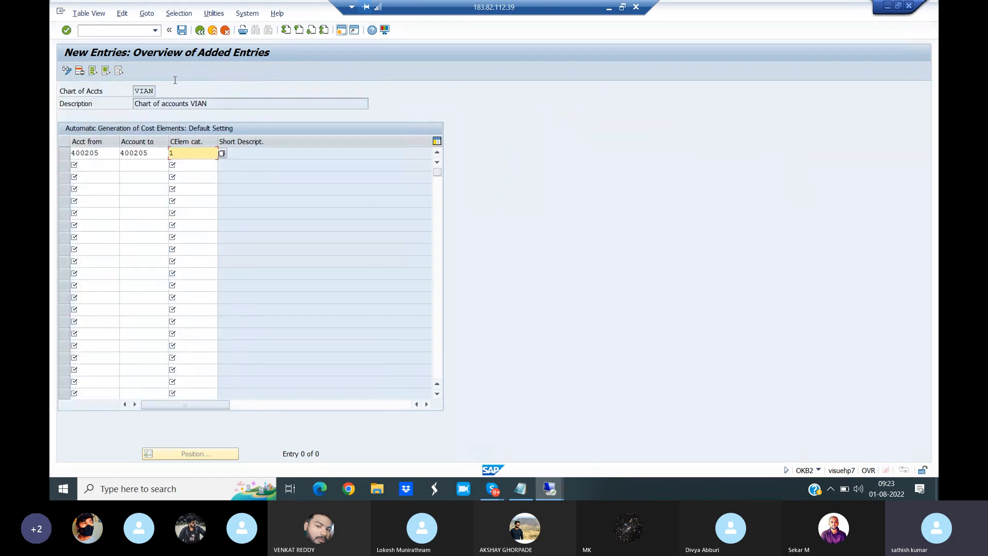
pyautogui.click(181, 30)
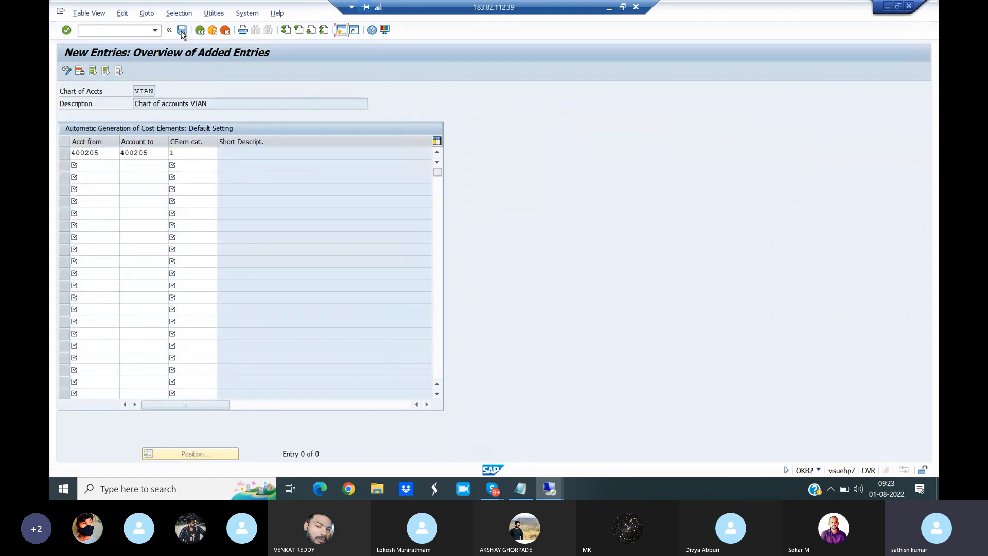
pyautogui.click(265, 193)
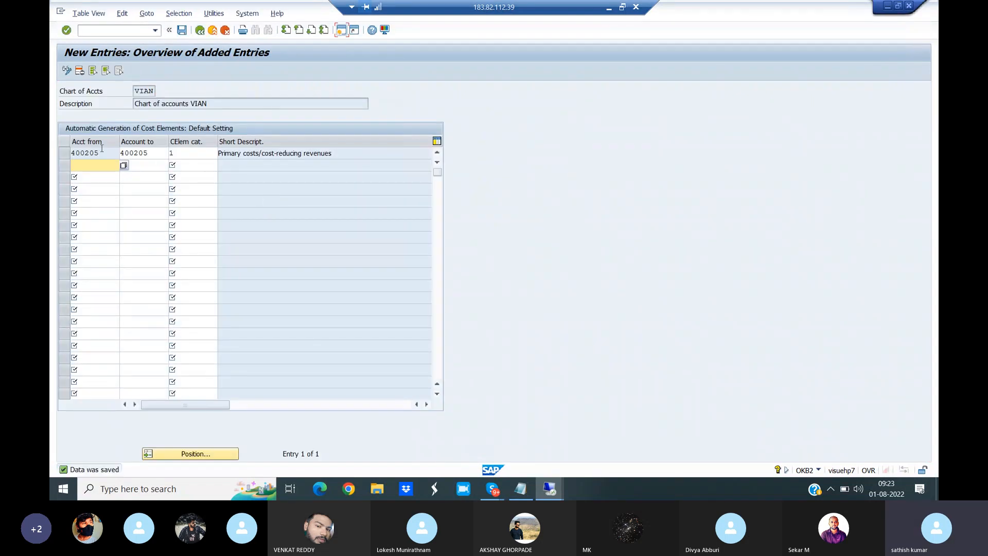
pyautogui.moveTo(345, 155); pyautogui.dragTo(229, 163)
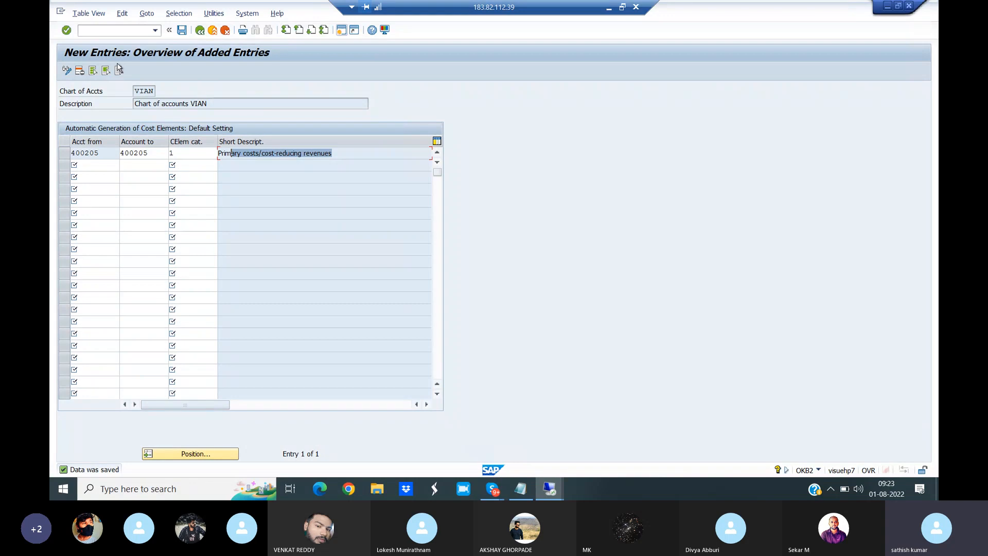
# - Go to transaction OKB3 and execute the batch input session creation for cost elements in controlling area VIAN, valid 01.04.2021 to 31.12.9999
pyautogui.click(91, 30)
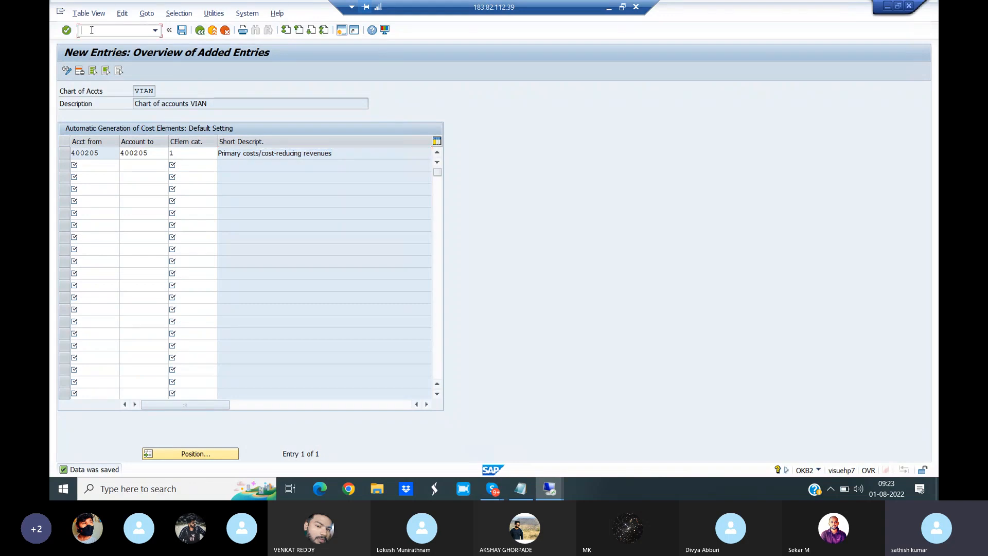
pyautogui.write('/NOB')
pyautogui.press('BackSpace')
pyautogui.write('KB3')
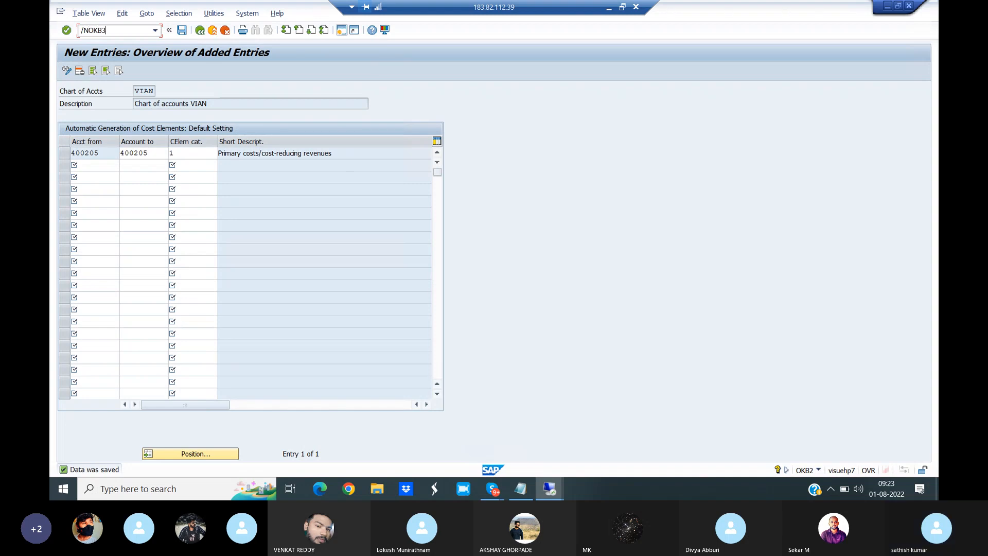
pyautogui.press('Return')
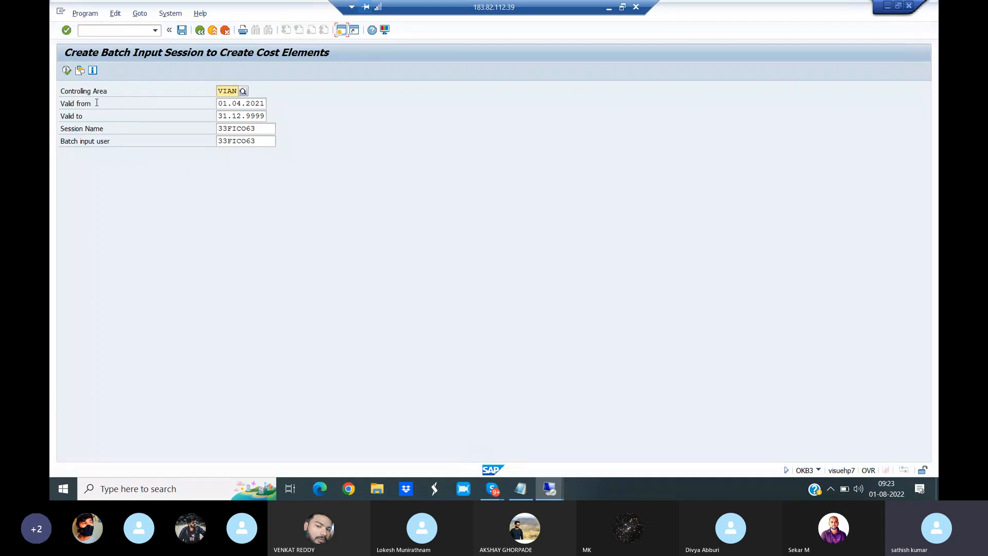
pyautogui.click(67, 71)
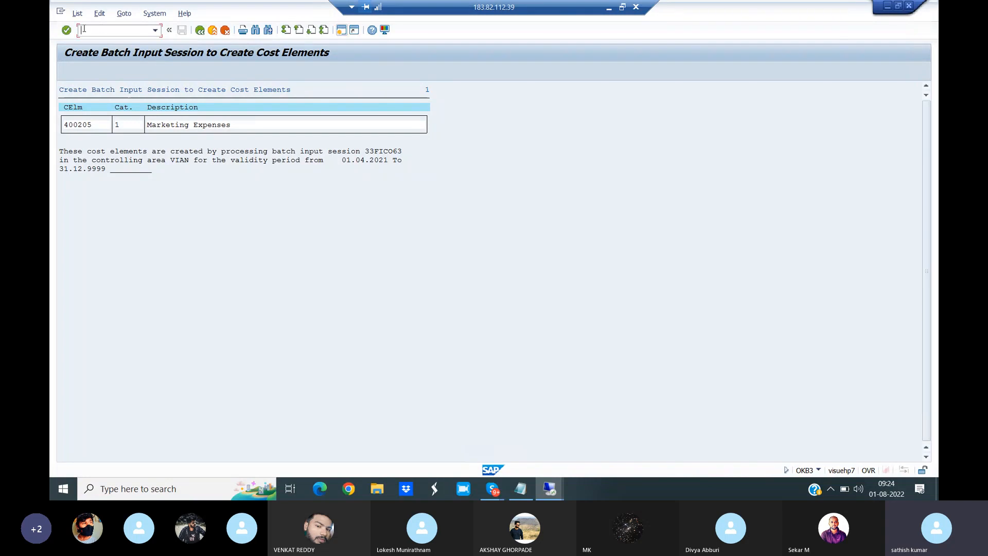
# - Go to transaction SM35 and start processing the cost element batch input session in foreground mode
pyautogui.write('NSM35')
pyautogui.press('Return')
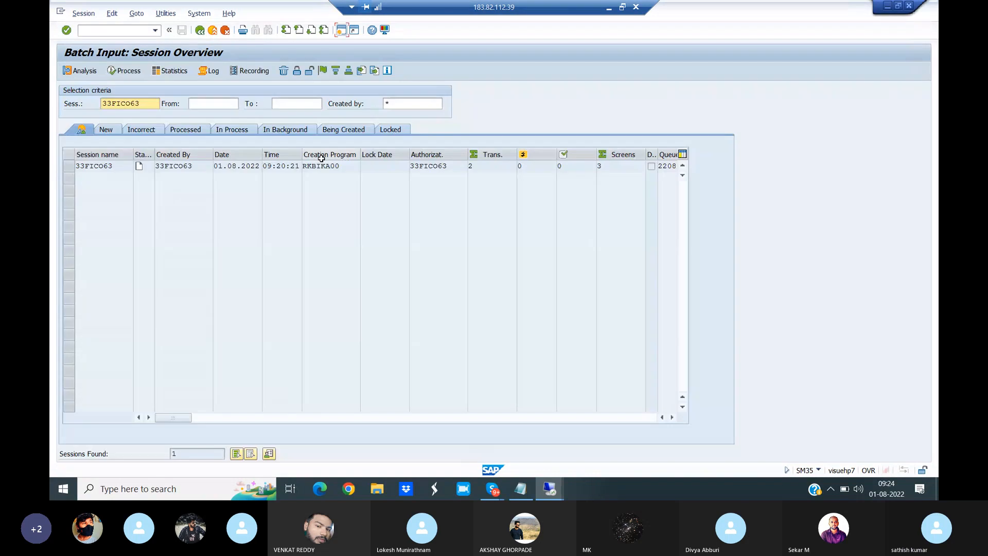
pyautogui.click(71, 169)
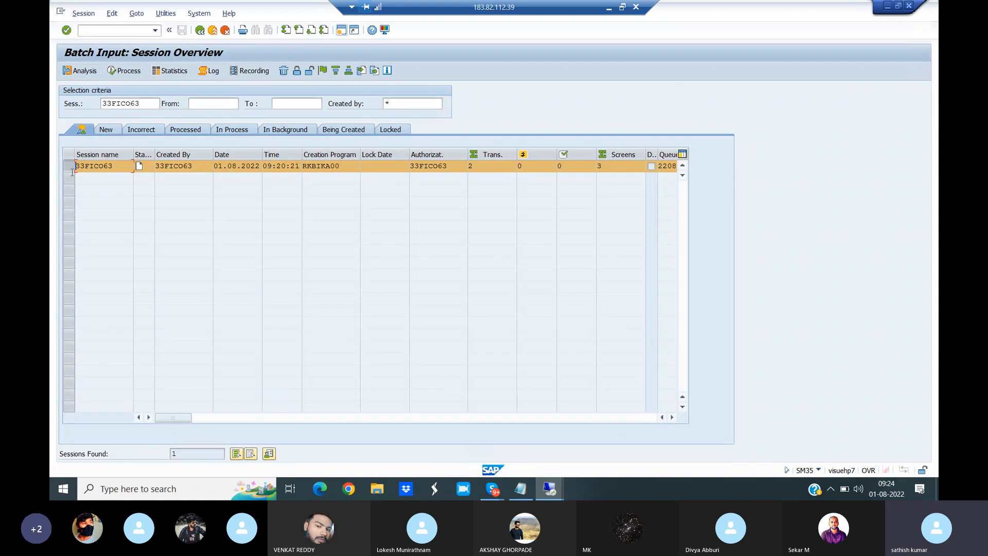
pyautogui.click(126, 71)
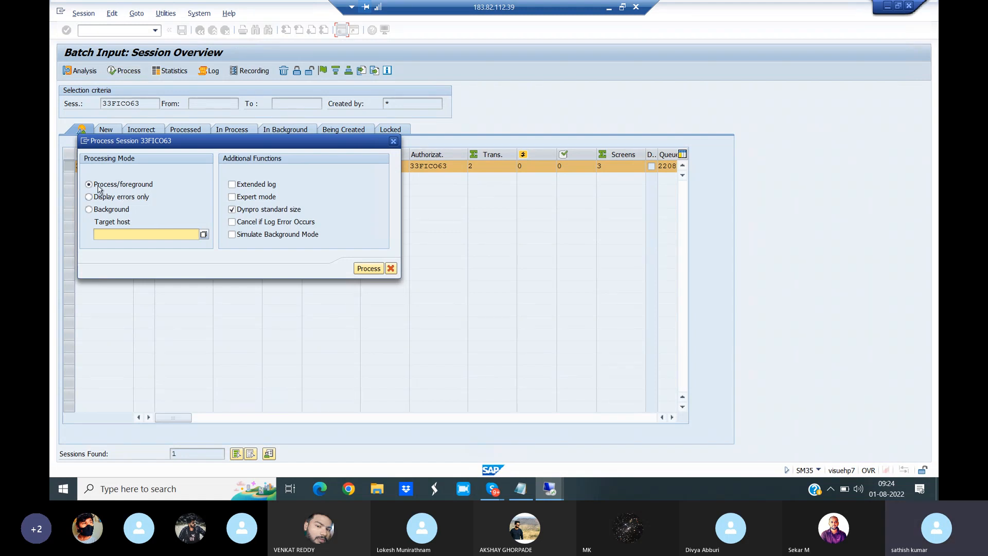
pyautogui.click(367, 271)
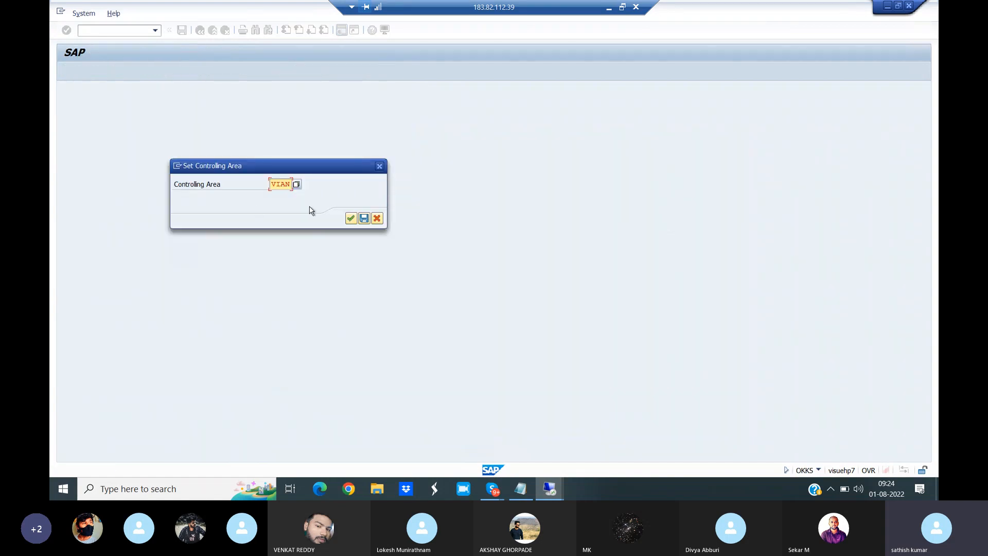
# - Confirm controlling area VIAN and each screen of the batch run to create cost element 400205, Marketing Expenses, then leave the finished session
pyautogui.click(350, 220)
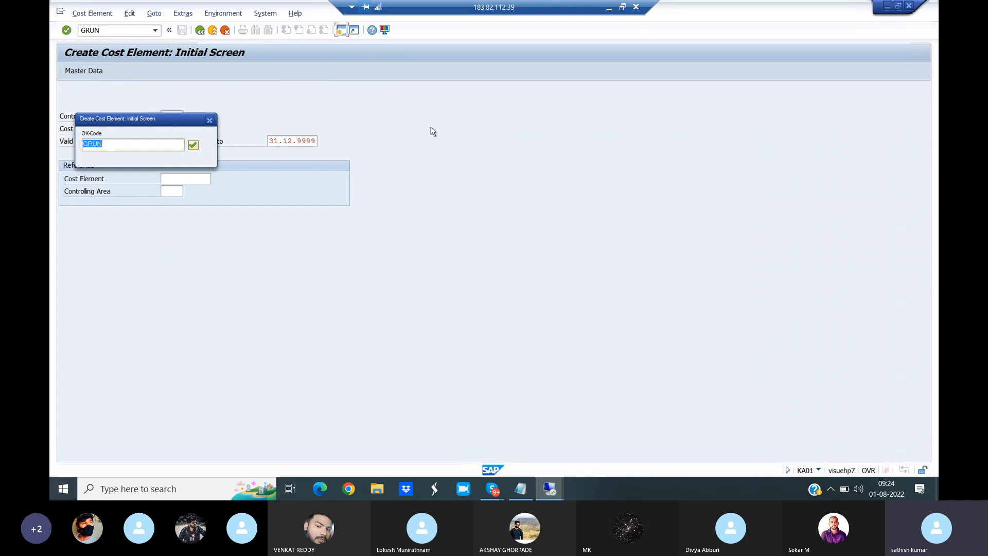
pyautogui.press('Return')
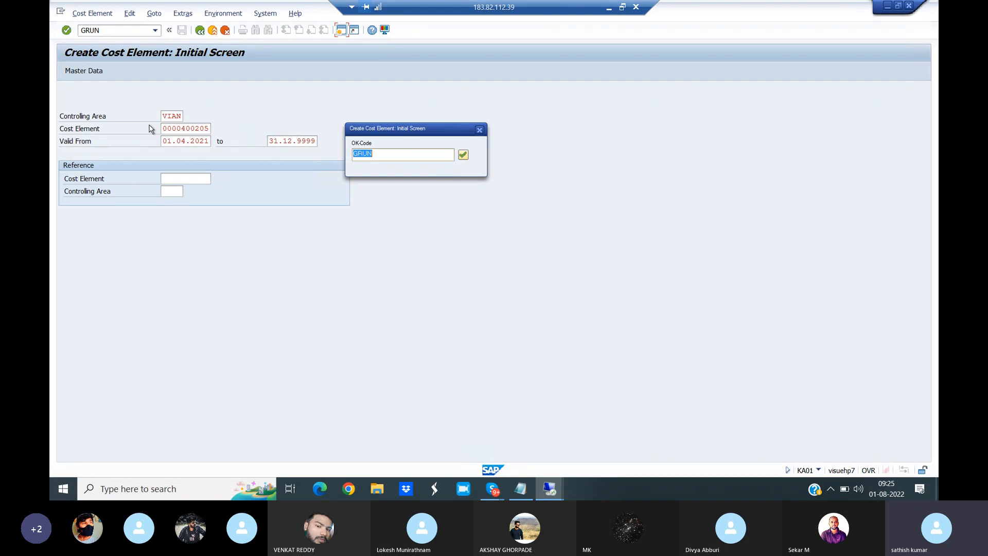
pyautogui.click(463, 155)
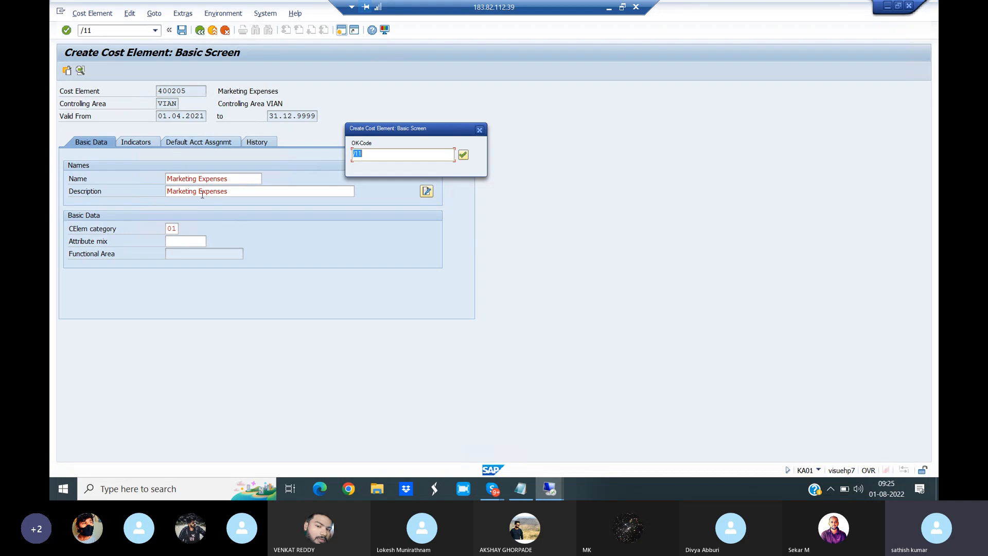
pyautogui.click(463, 155)
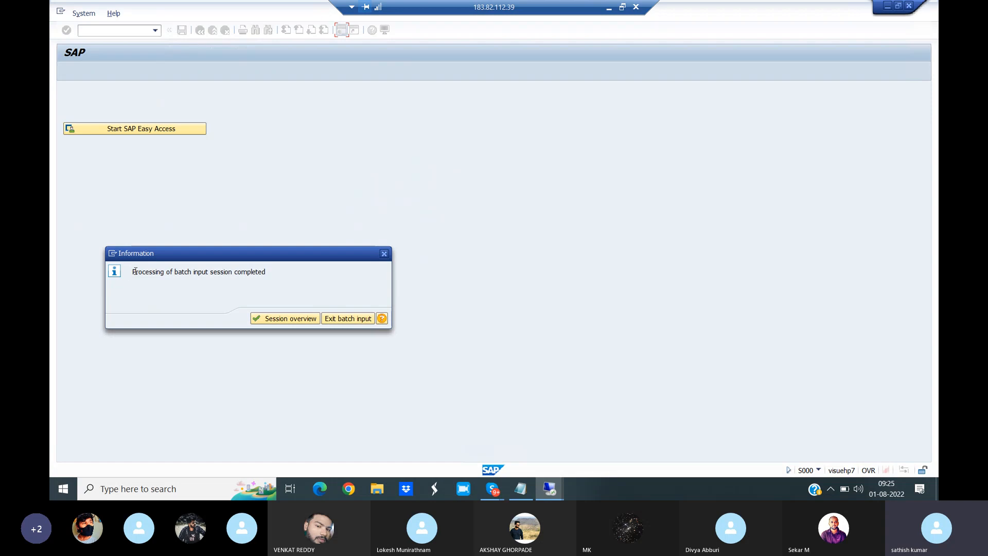
pyautogui.moveTo(129, 272); pyautogui.dragTo(279, 275)
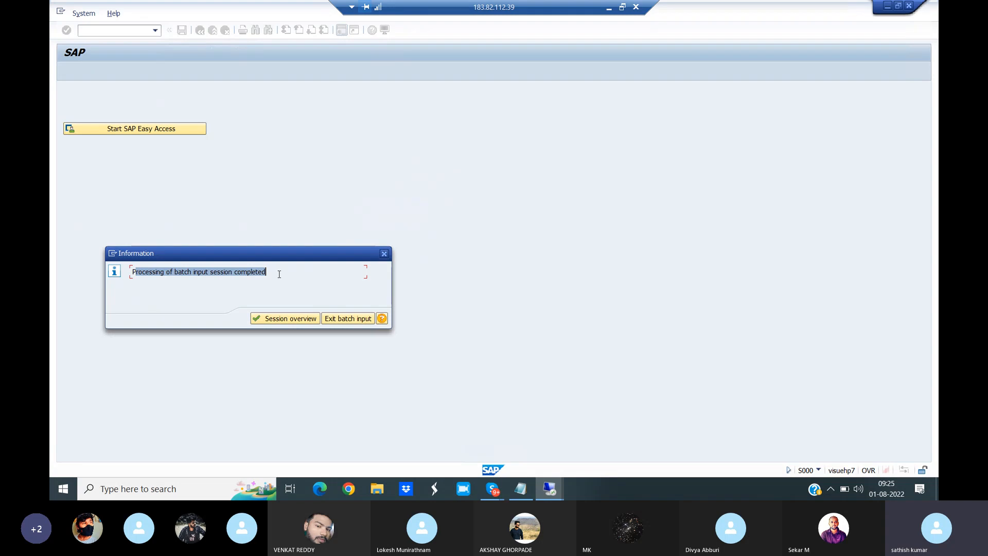
pyautogui.click(385, 254)
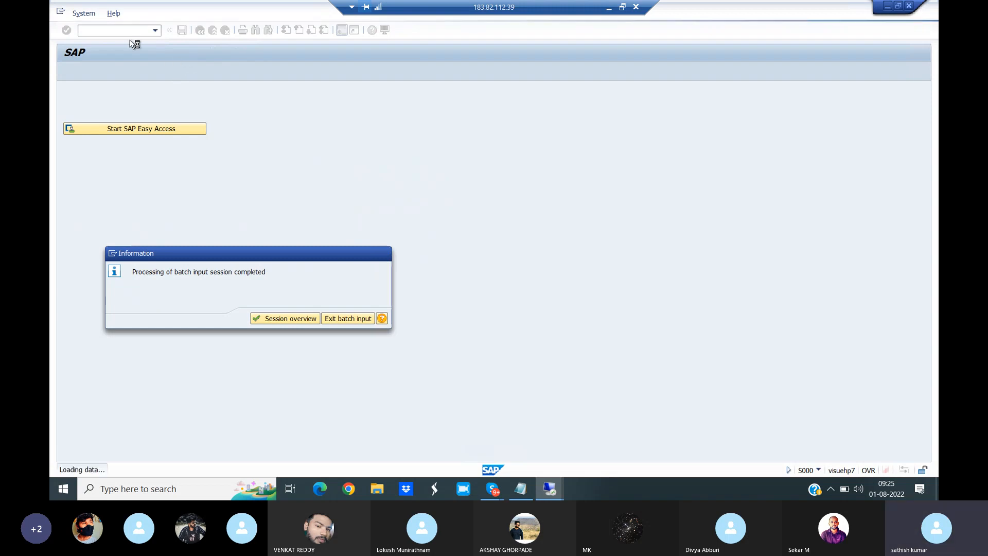
# - Go to transaction KA03 for displaying cost elements and clear the cost element field
pyautogui.click(97, 30)
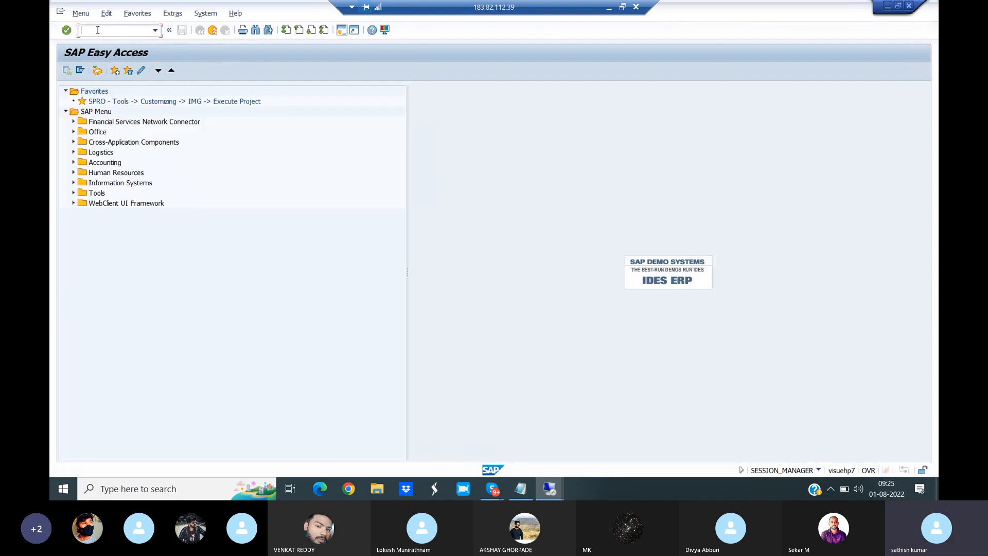
pyautogui.write('/NKA03')
pyautogui.press('Return')
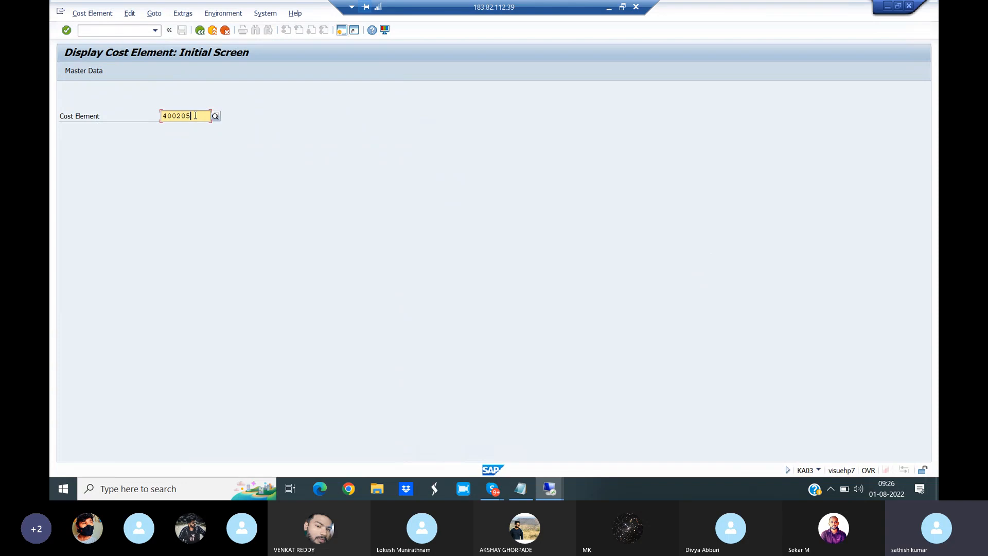
pyautogui.click(196, 115)
pyautogui.press('BackSpace')
pyautogui.press('BackSpace')
pyautogui.press('BackSpace')
pyautogui.press('BackSpace')
pyautogui.press('BackSpace')
pyautogui.press('BackSpace')
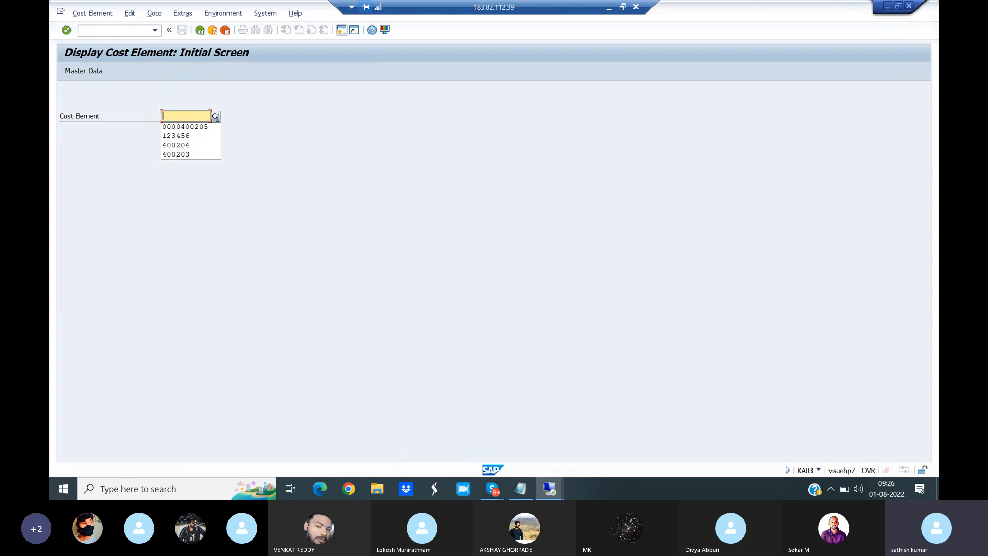
# - Look up the cost elements in chart of accounts VIAN, examine the entries including 400205, and close the list
pyautogui.click(217, 118)
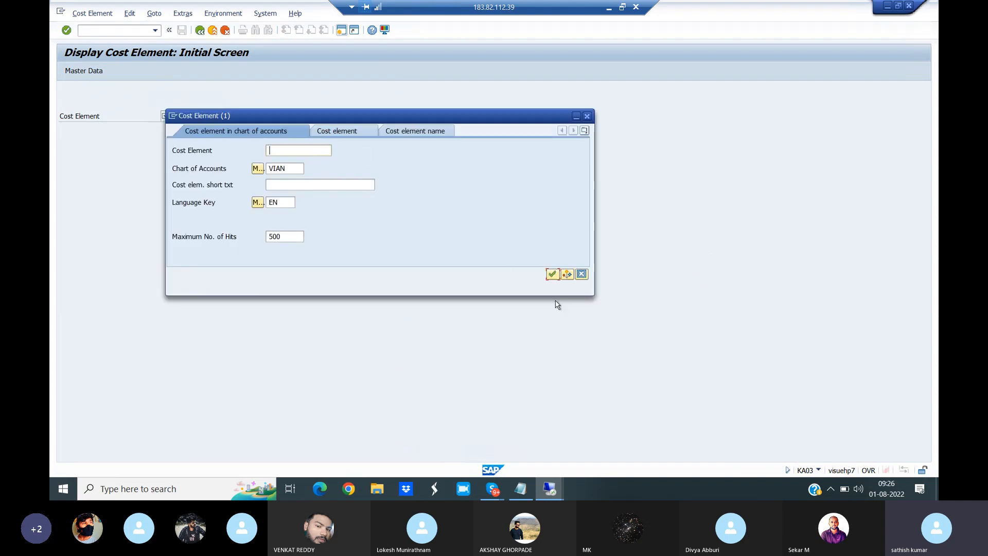
pyautogui.click(551, 275)
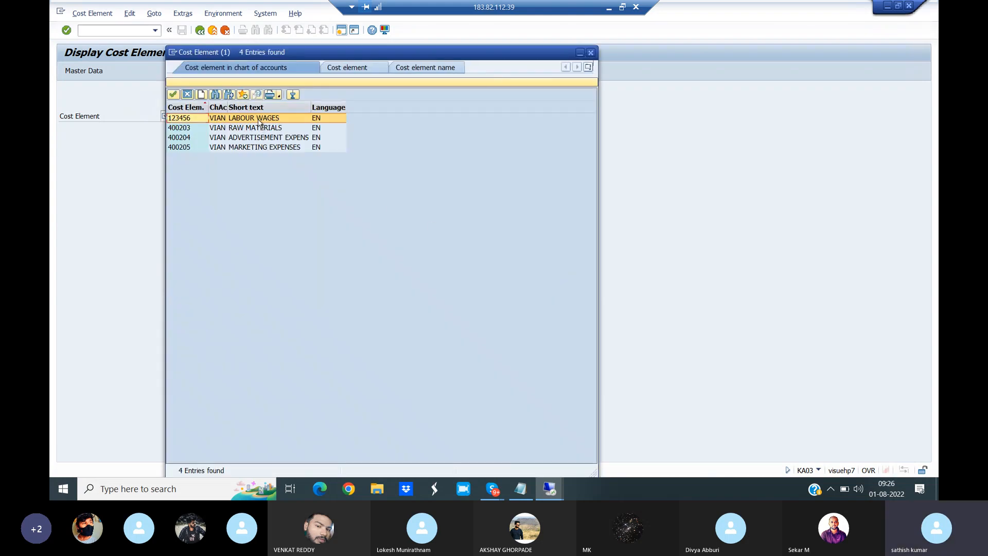
pyautogui.click(256, 129)
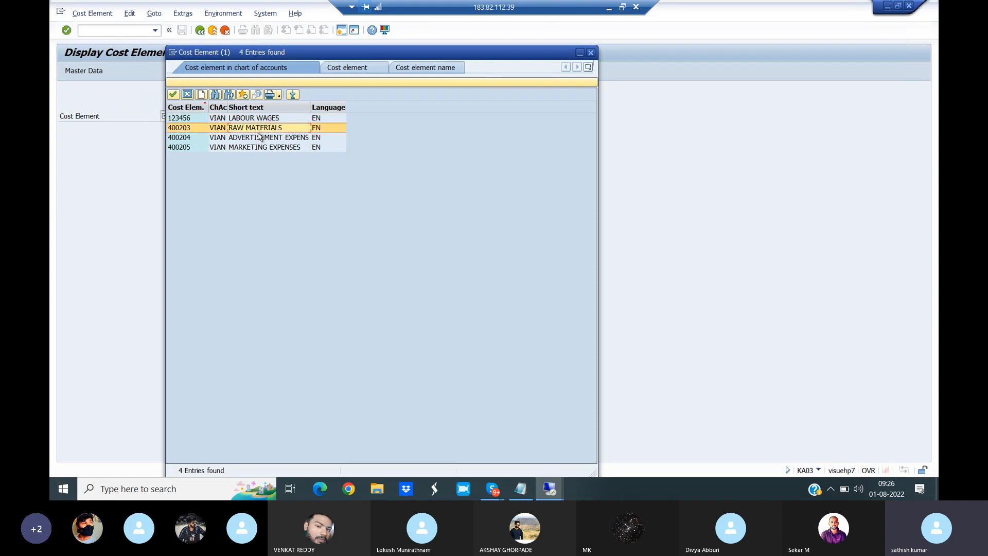
pyautogui.click(261, 137)
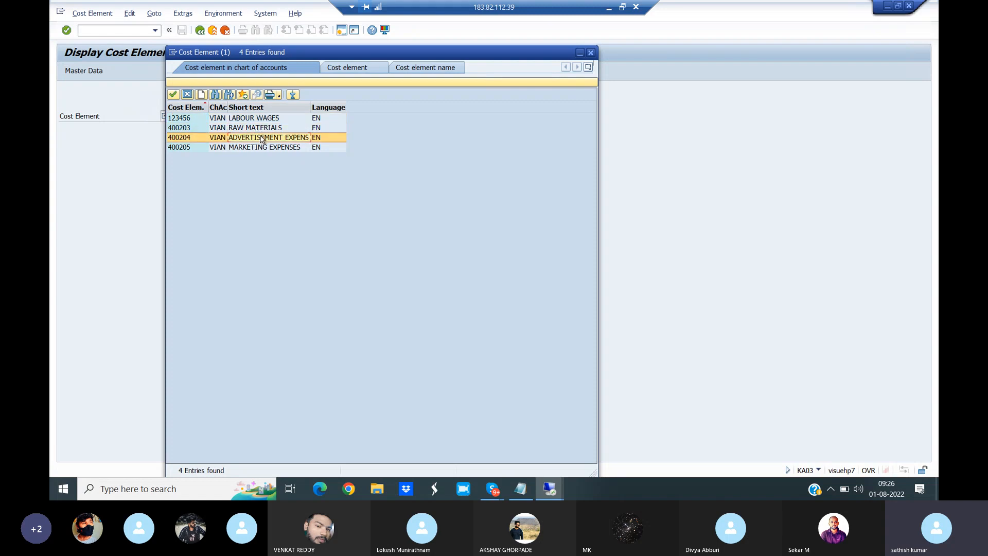
pyautogui.click(187, 149)
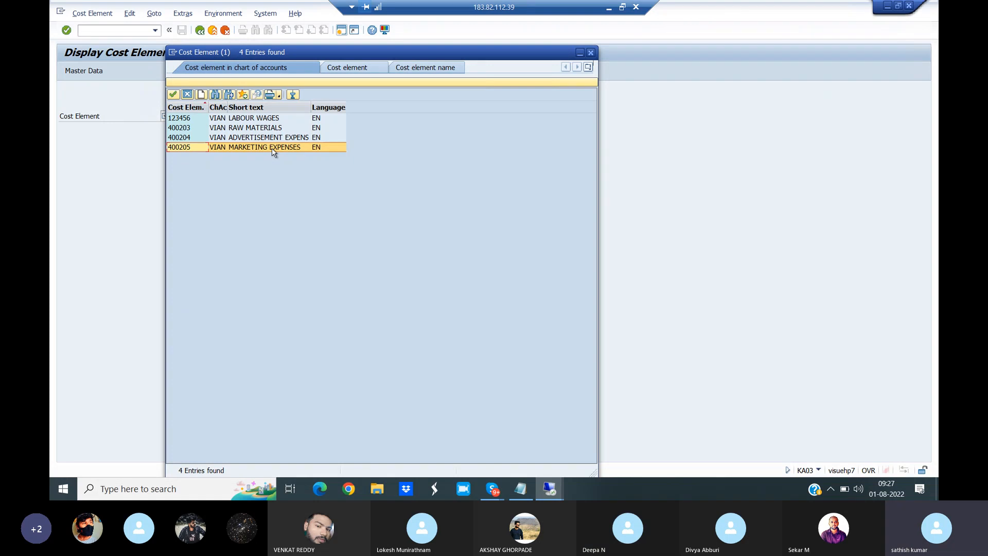
pyautogui.click(591, 54)
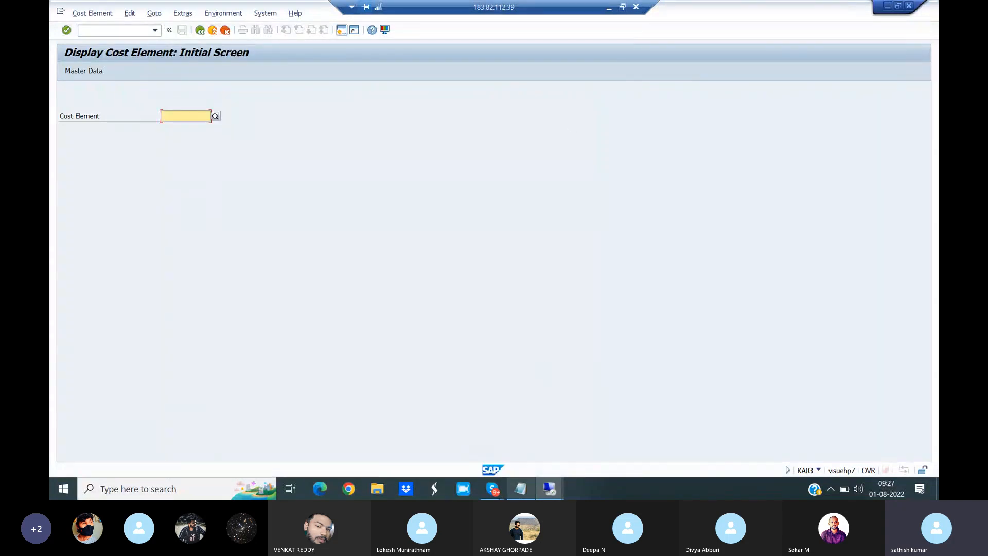
# - Switch to the Controlling notes in Notepad and review the purpose of cost center groups and how cost centers are assigned to them
pyautogui.click(521, 488)
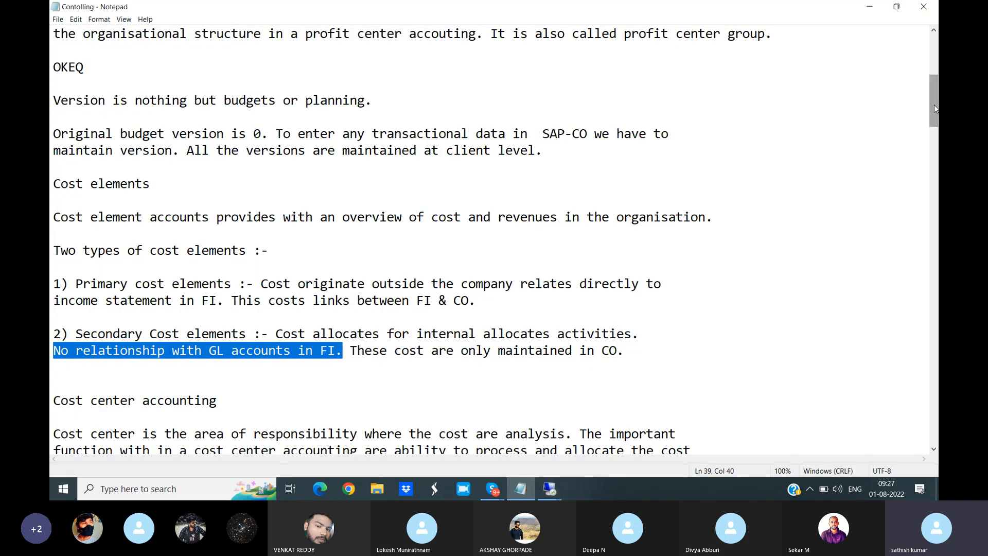
pyautogui.moveTo(934, 109); pyautogui.dragTo(936, 222)
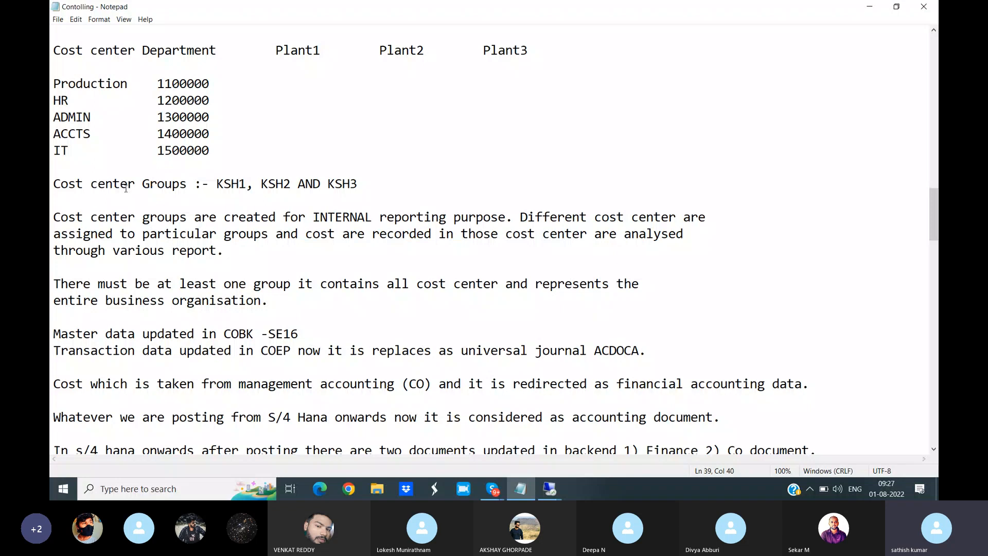
pyautogui.moveTo(61, 184); pyautogui.dragTo(129, 184)
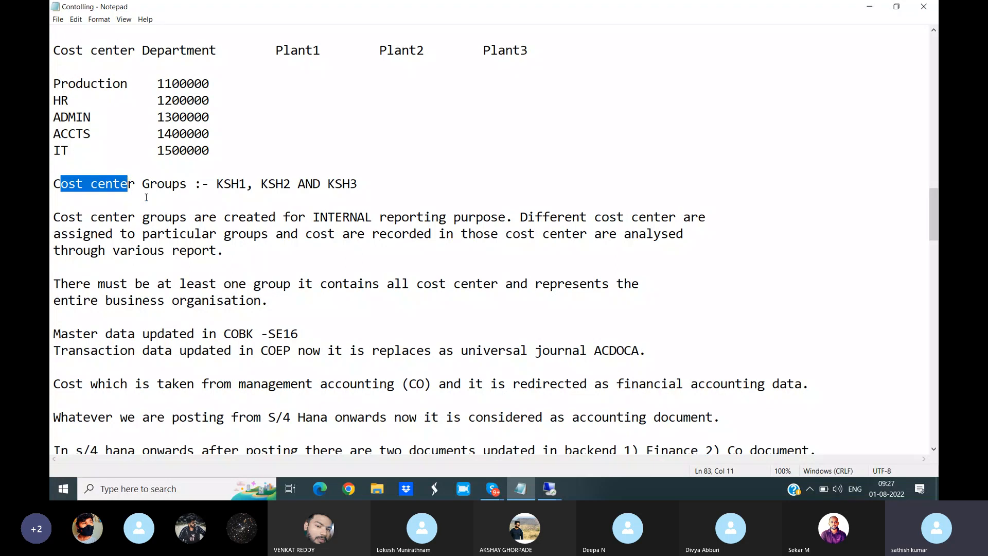
pyautogui.moveTo(283, 217); pyautogui.dragTo(509, 216)
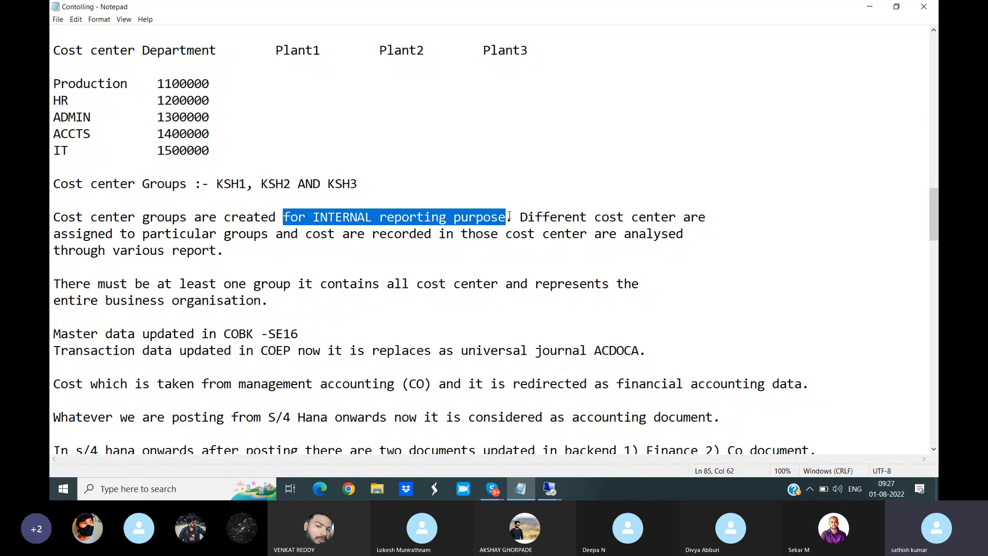
pyautogui.click(521, 217)
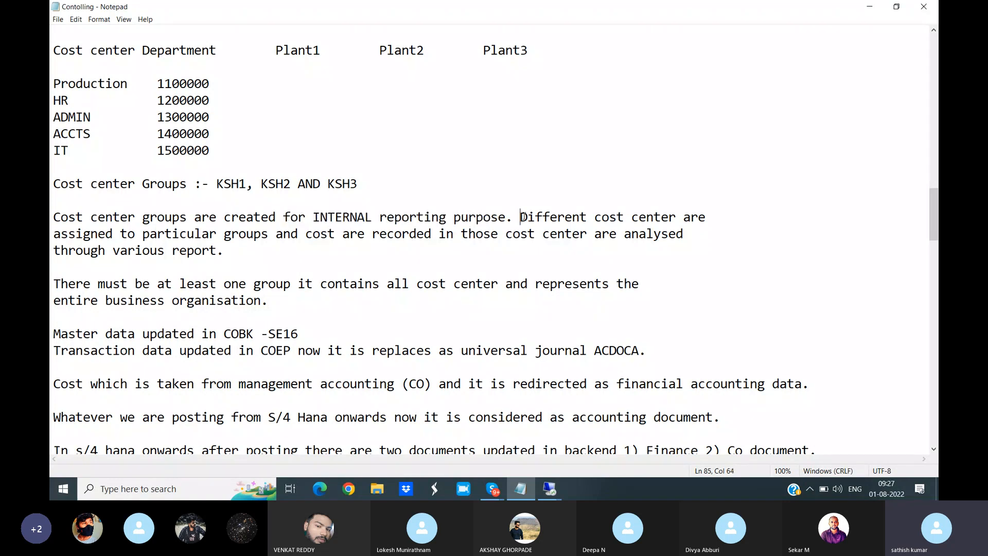
pyautogui.moveTo(521, 216); pyautogui.dragTo(565, 217)
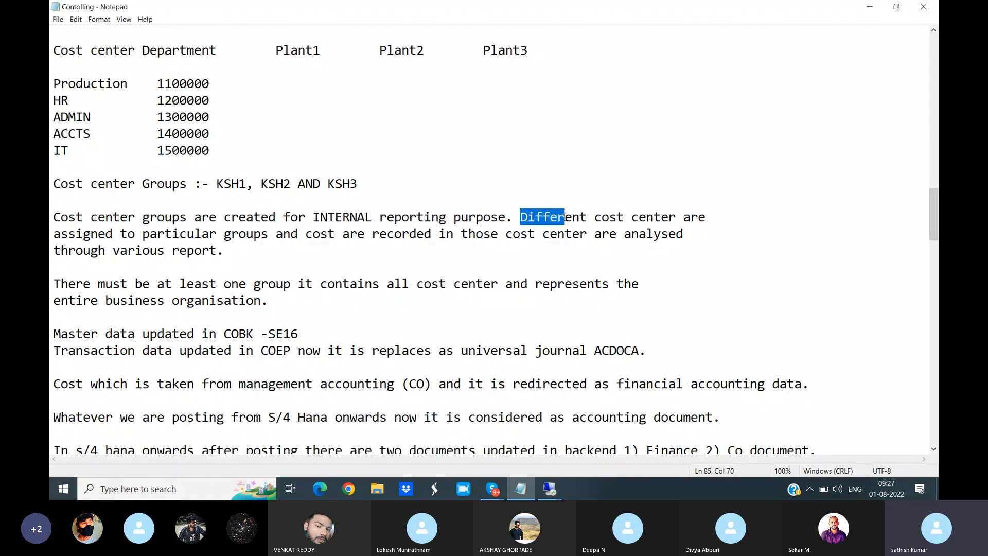
pyautogui.moveTo(565, 216); pyautogui.dragTo(761, 233)
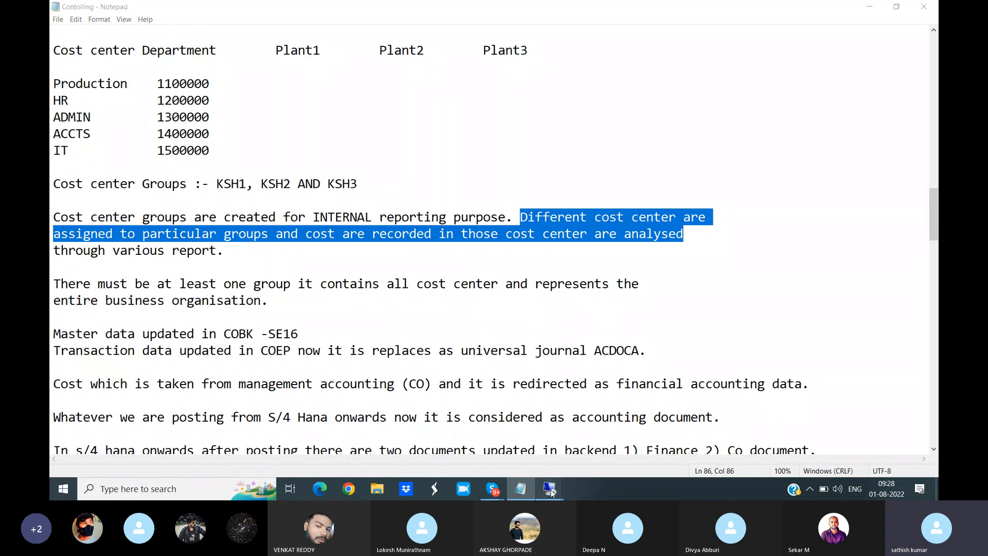
# - Switch back to the SAP remote session and go to transaction KAH1 for creating a cost element group
pyautogui.moveTo(550, 489)
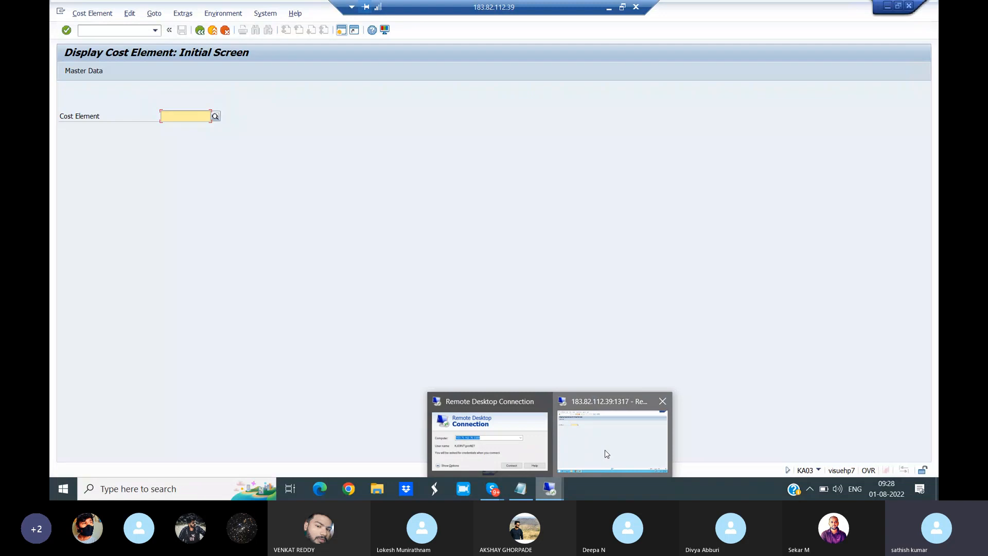
pyautogui.click(607, 454)
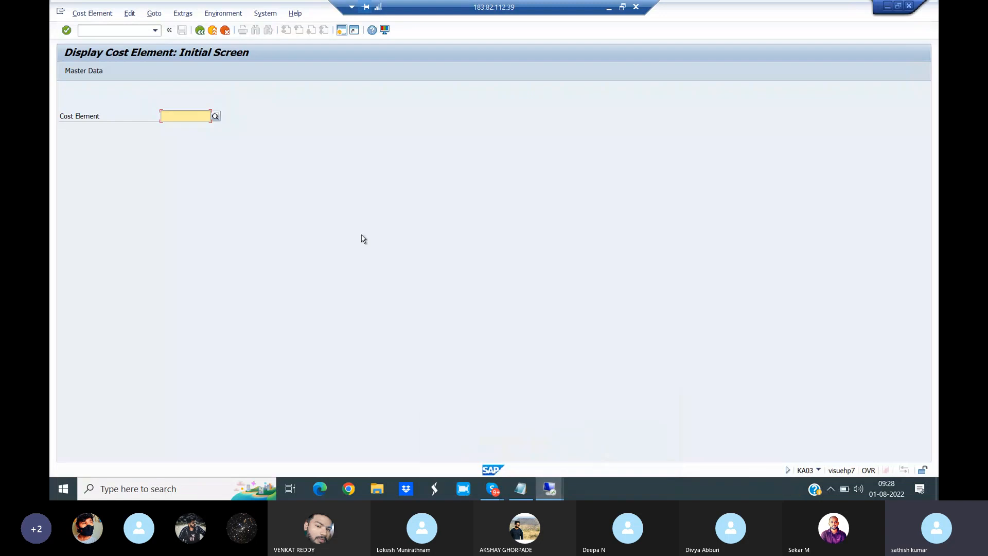
pyautogui.click(100, 31)
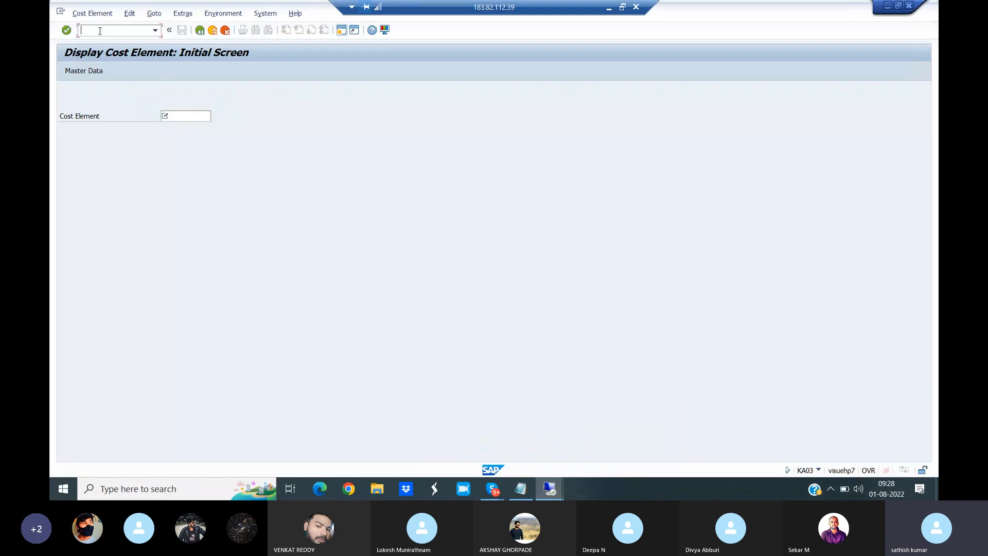
pyautogui.write('/NKAH1')
pyautogui.press('Return')
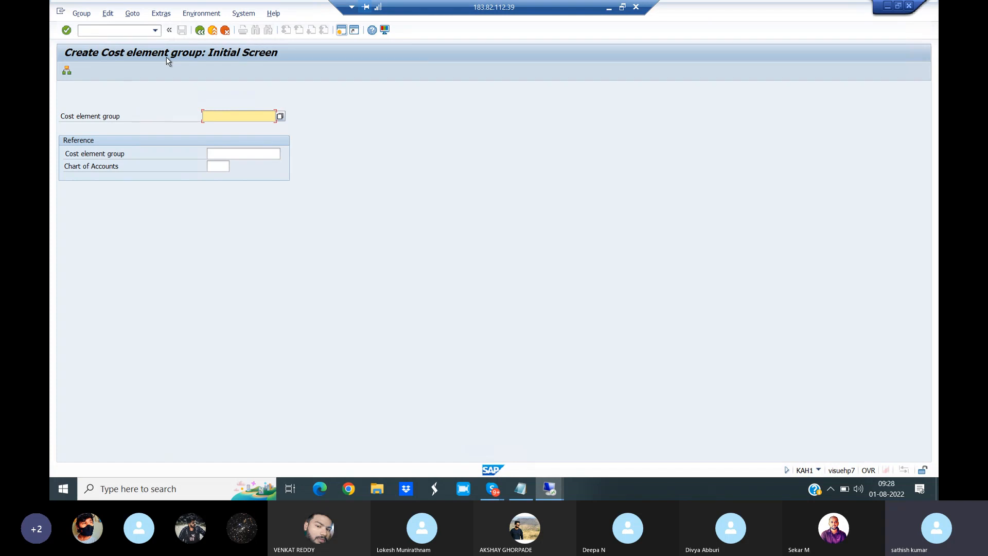
pyautogui.click(94, 30)
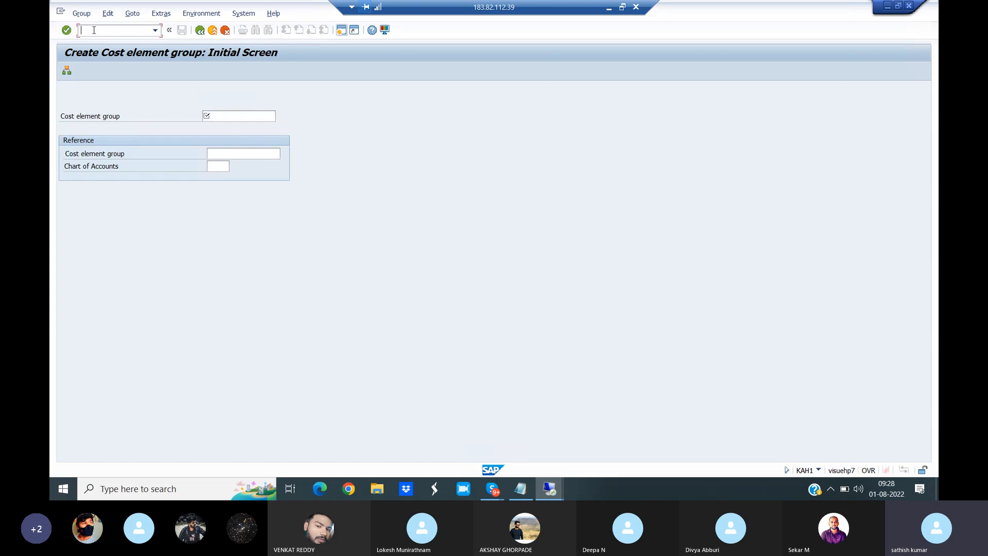
# - View the transactions for changing (KAH2) and displaying (KAH3) cost element groups, and return to KAH1 for creating one
pyautogui.write('/nkah2')
pyautogui.press('Return')
pyautogui.click(104, 31)
pyautogui.write('/NKAH2')
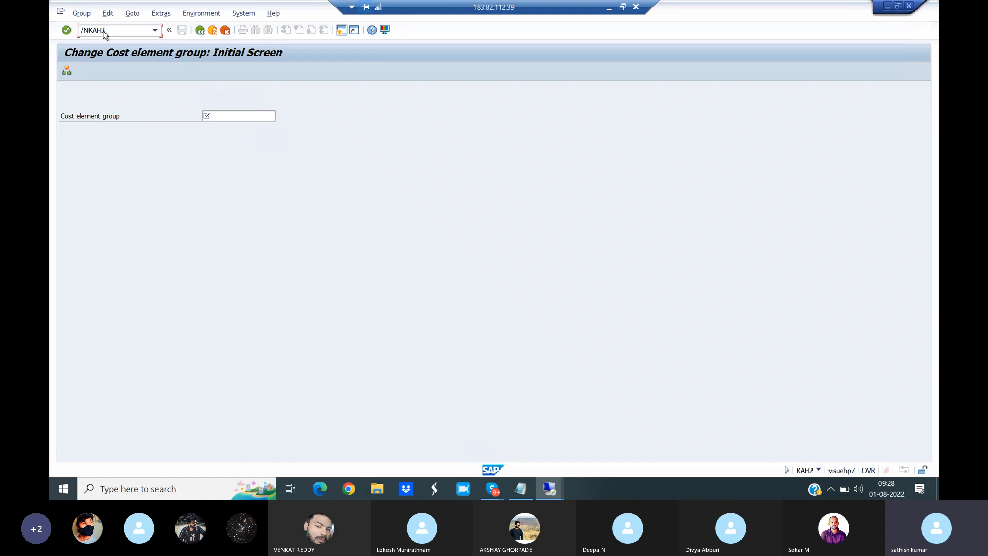
pyautogui.press('Return')
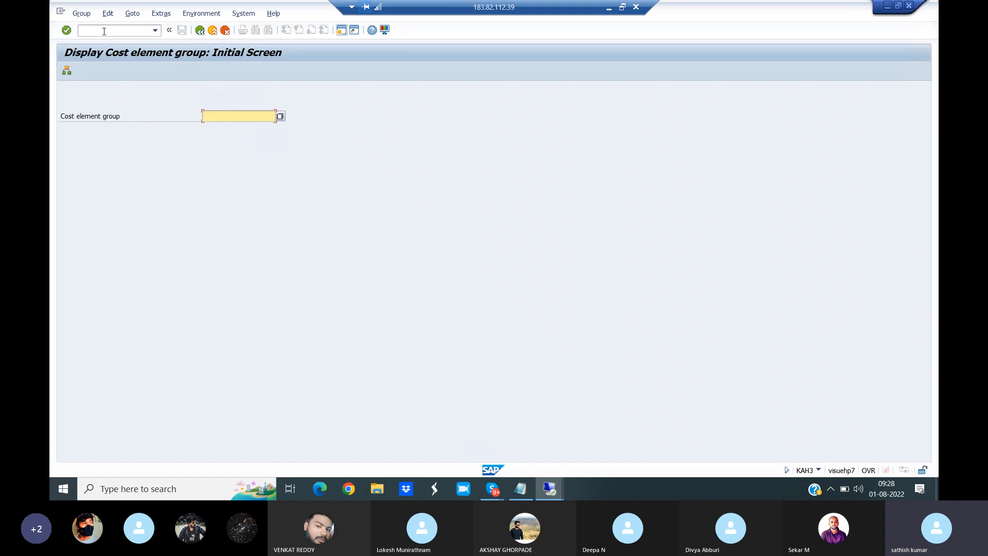
pyautogui.click(88, 32)
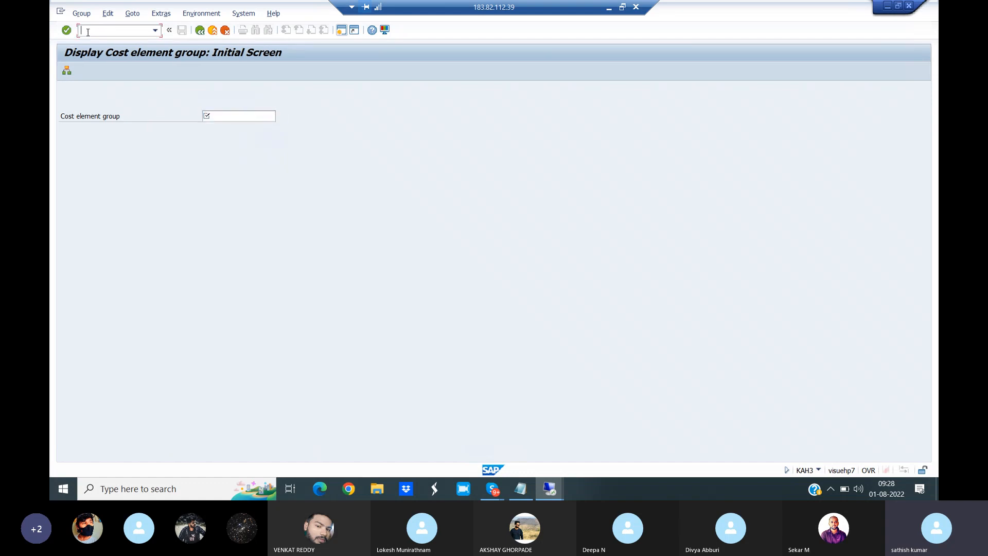
pyautogui.write('/NKAH1')
pyautogui.press('Return')
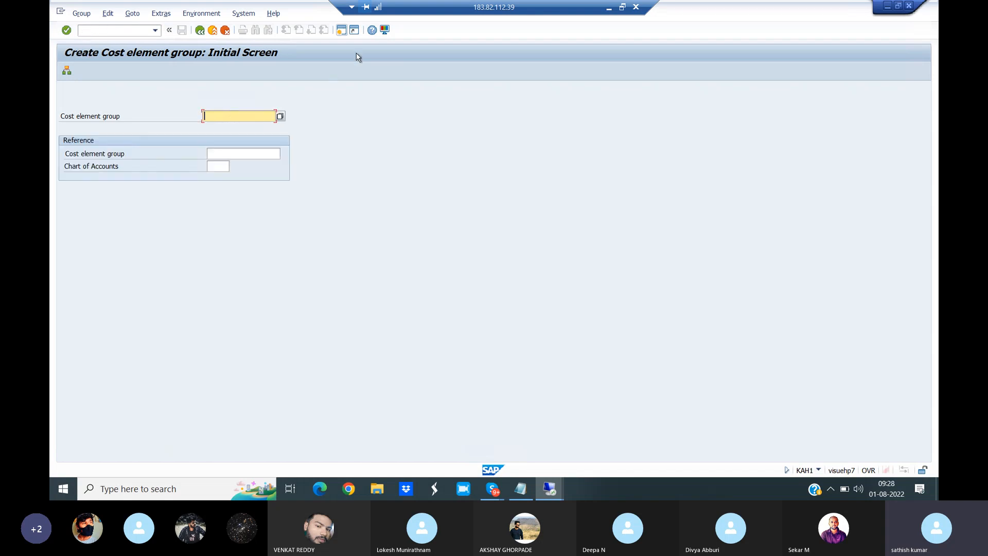
# - Open FS00 in a new session, look up accounts 400203, 400204 and 400205 under Direct Expenses, and close that session
pyautogui.click(341, 31)
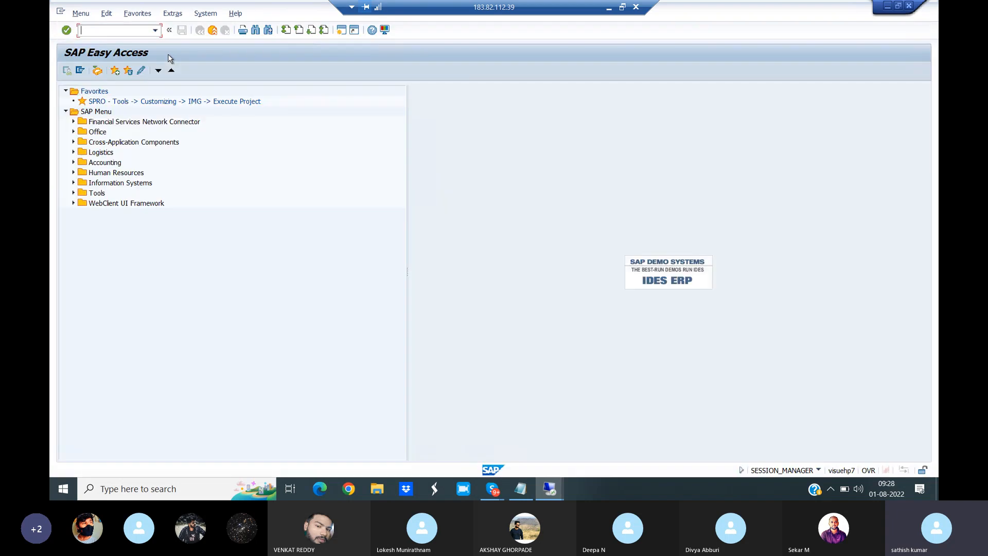
pyautogui.write('/NFS00')
pyautogui.press('Return')
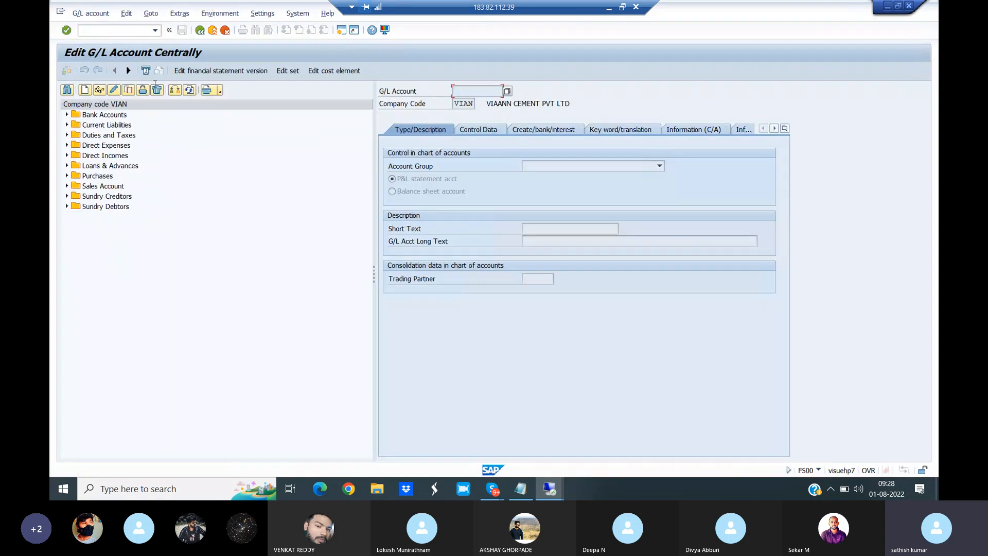
pyautogui.click(67, 145)
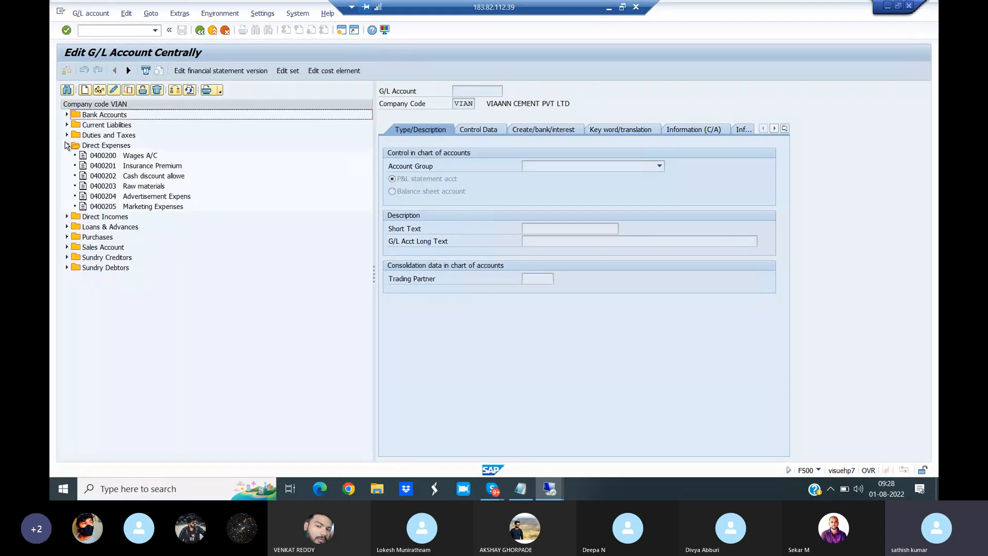
pyautogui.click(137, 189)
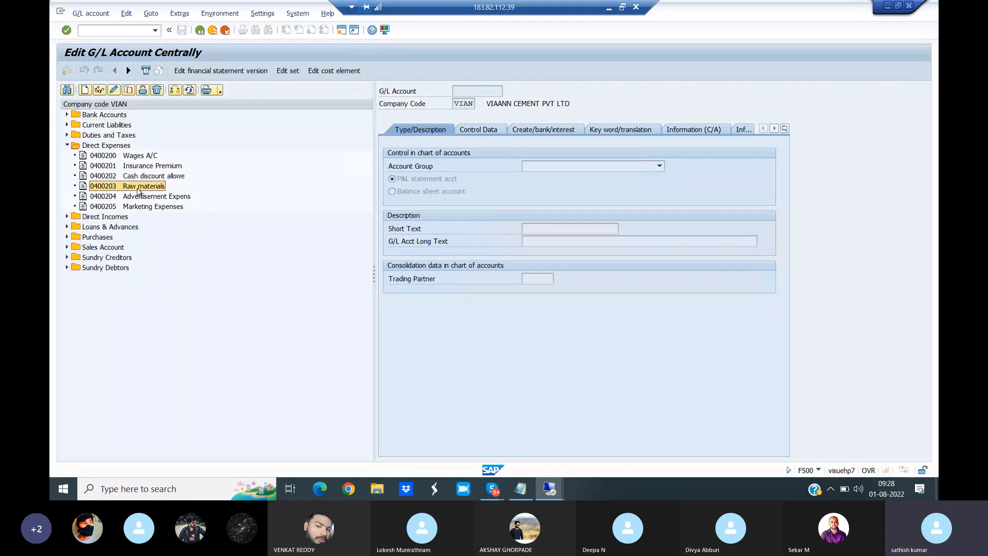
pyautogui.click(154, 198)
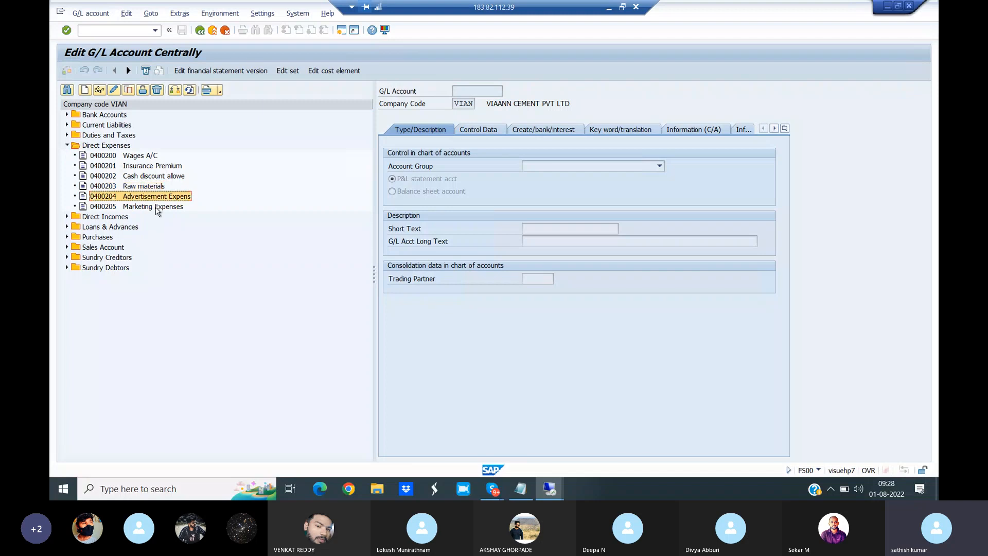
pyautogui.click(157, 208)
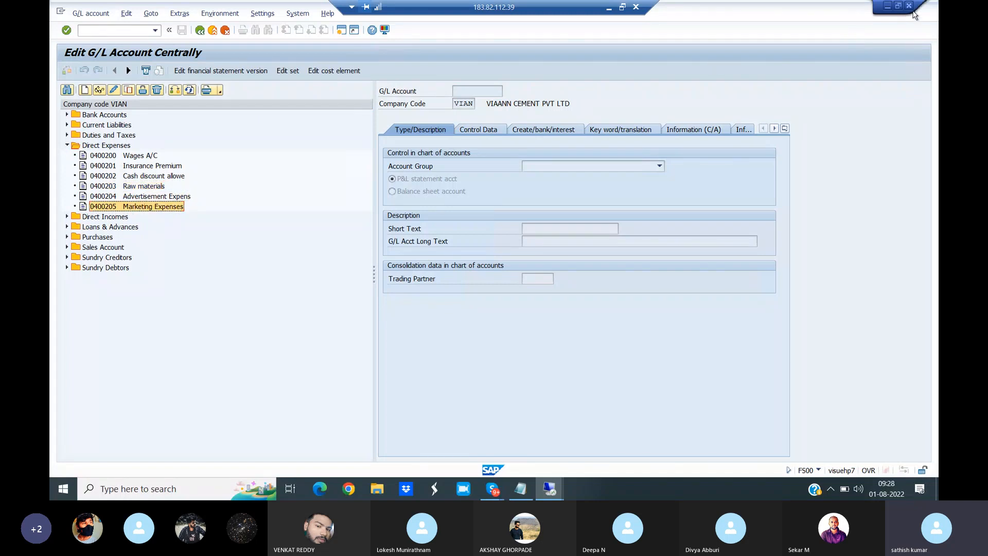
pyautogui.click(909, 7)
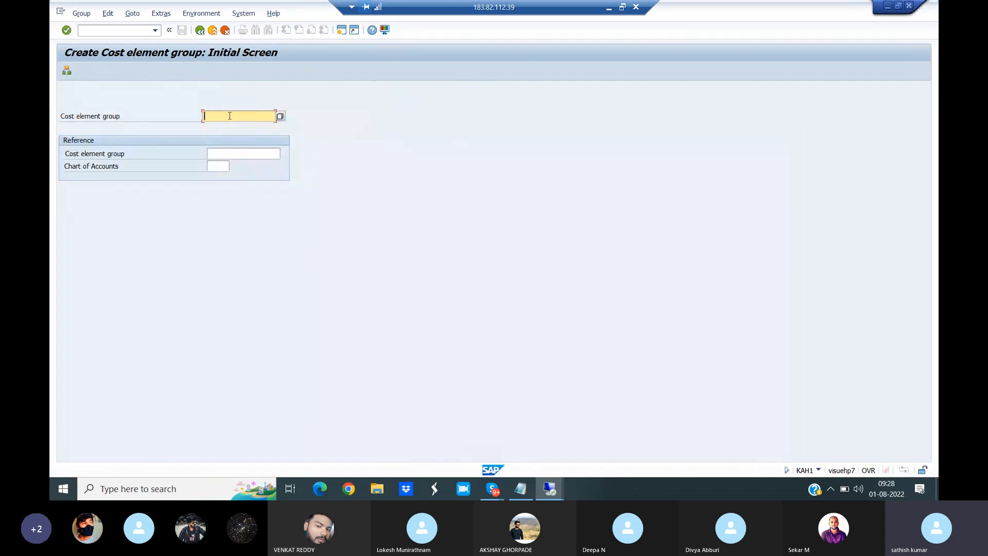
# - Create the cost element group VIAN_CEG with the description "Cost Element group for VIAN"
pyautogui.write('VIAN_CEG')
pyautogui.click(67, 72)
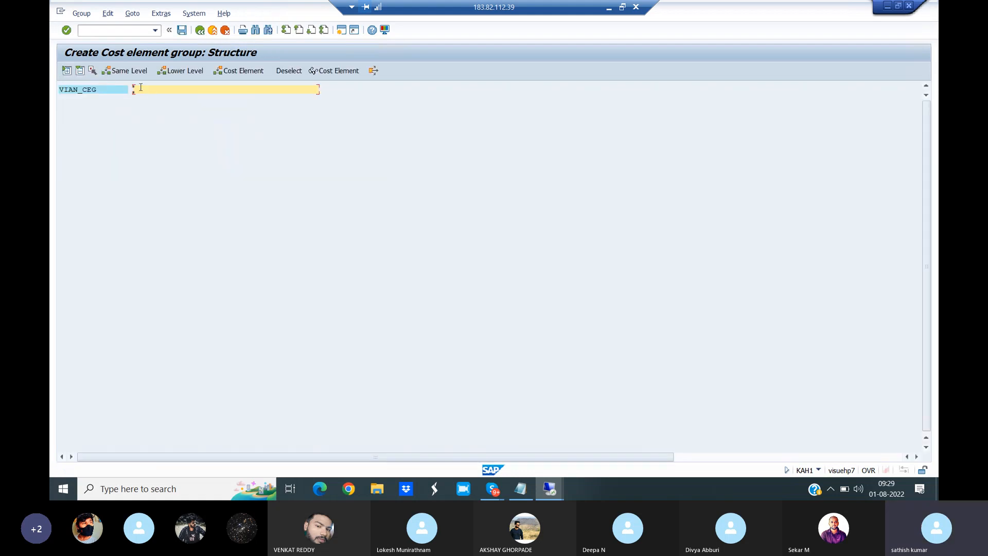
pyautogui.write('Cost Element group for VIAN')
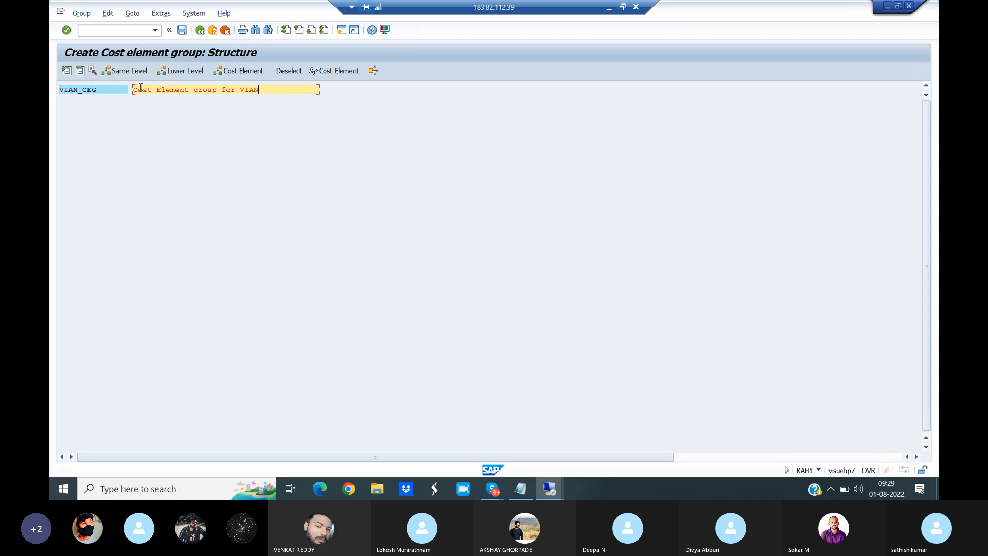
# - Assign cost elements 400203, 400204, 400205 and 400206 to the group VIAN_CEG
pyautogui.click(243, 71)
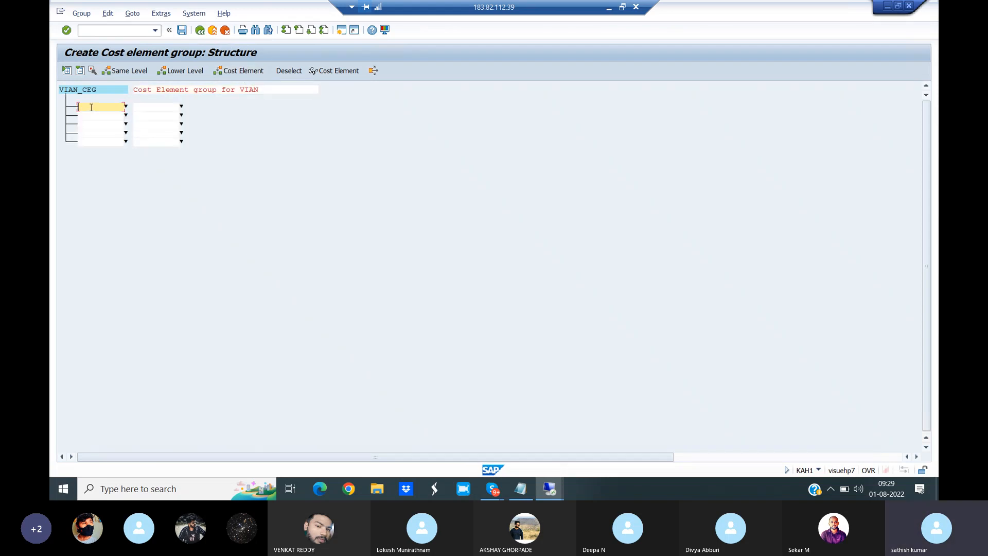
pyautogui.write('400203')
pyautogui.press('Return')
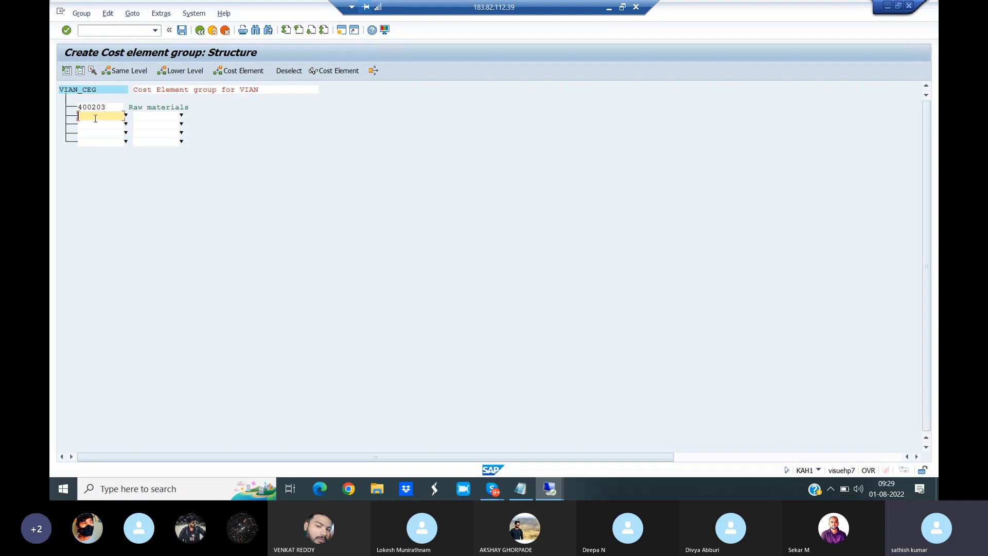
pyautogui.write('400204')
pyautogui.press('Return')
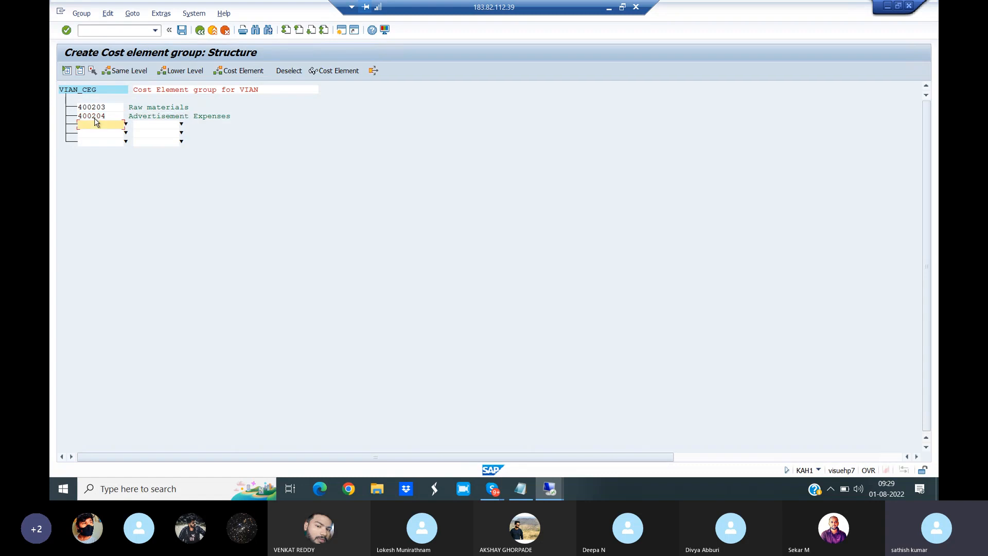
pyautogui.write('400205')
pyautogui.press('Return')
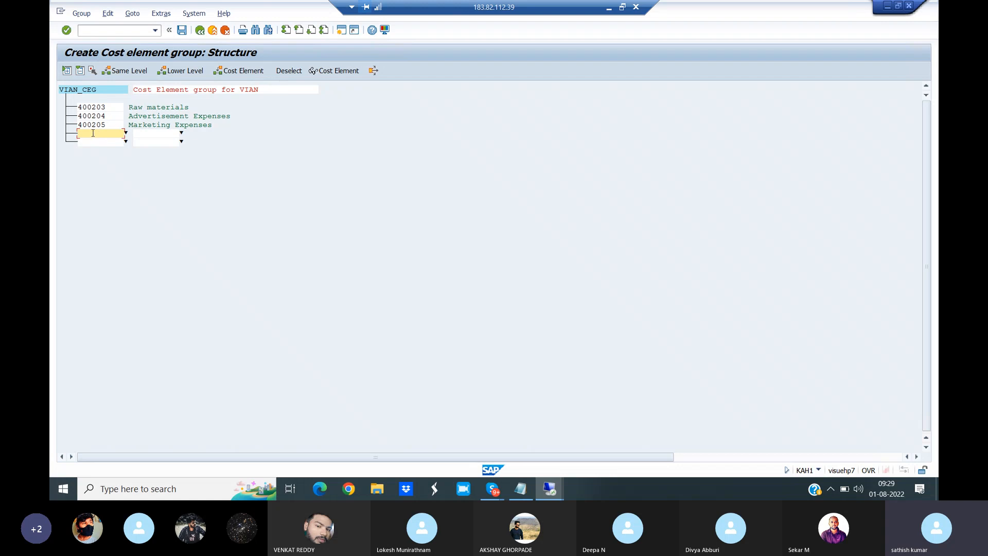
pyautogui.write('400206')
pyautogui.press('Return')
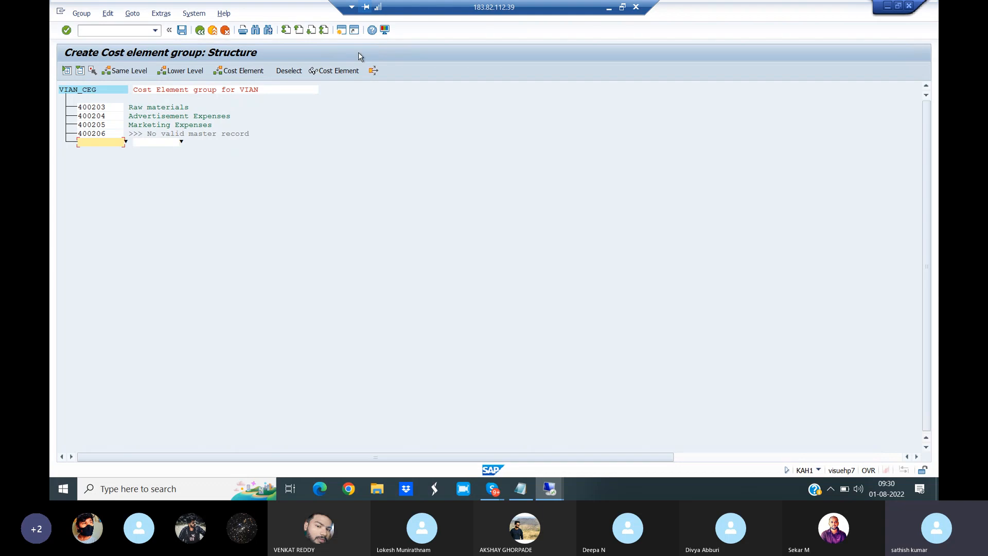
# - Check the Direct Expenses accounts from Raw materials to Marketing Expenses in a separate FS00 session, and close that session
pyautogui.click(341, 32)
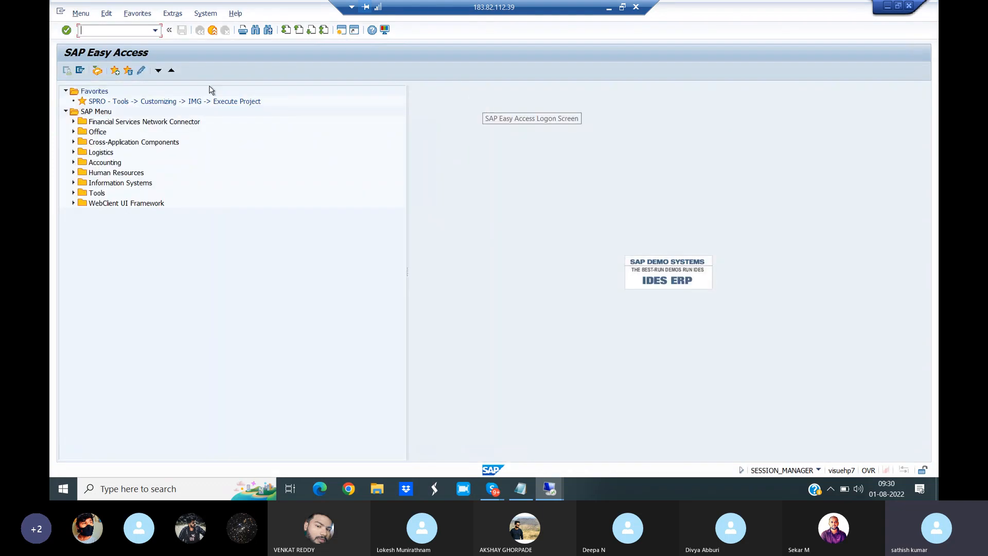
pyautogui.write('/NFS00')
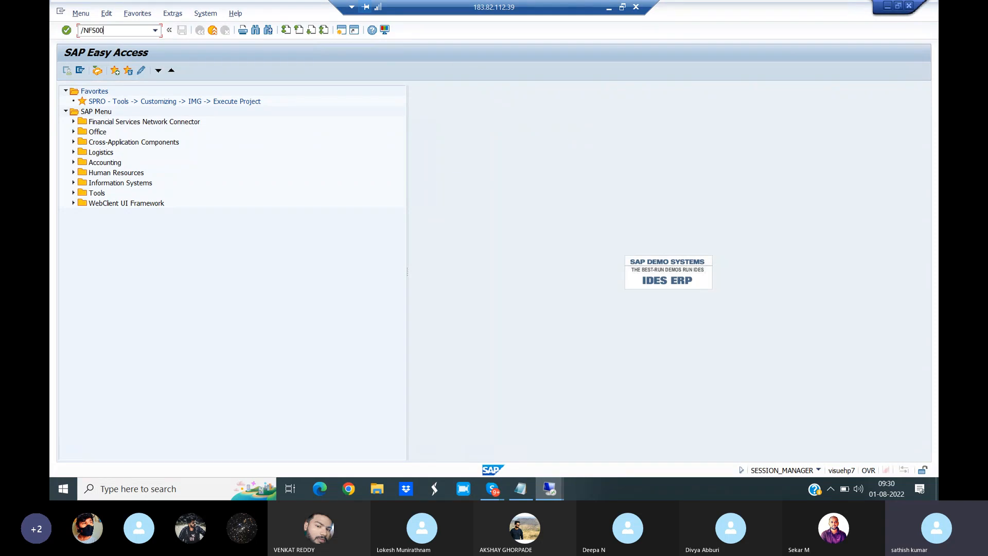
pyautogui.press('Return')
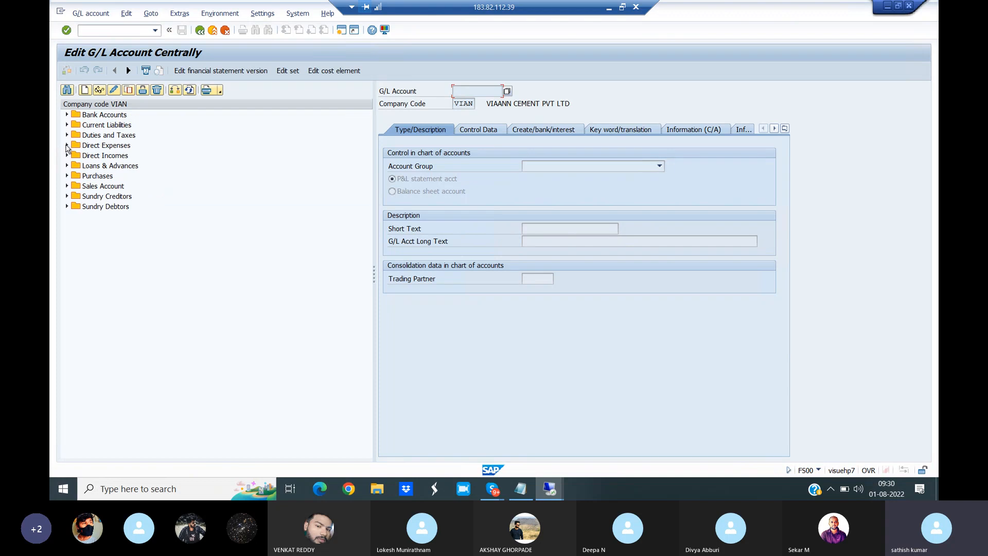
pyautogui.click(67, 146)
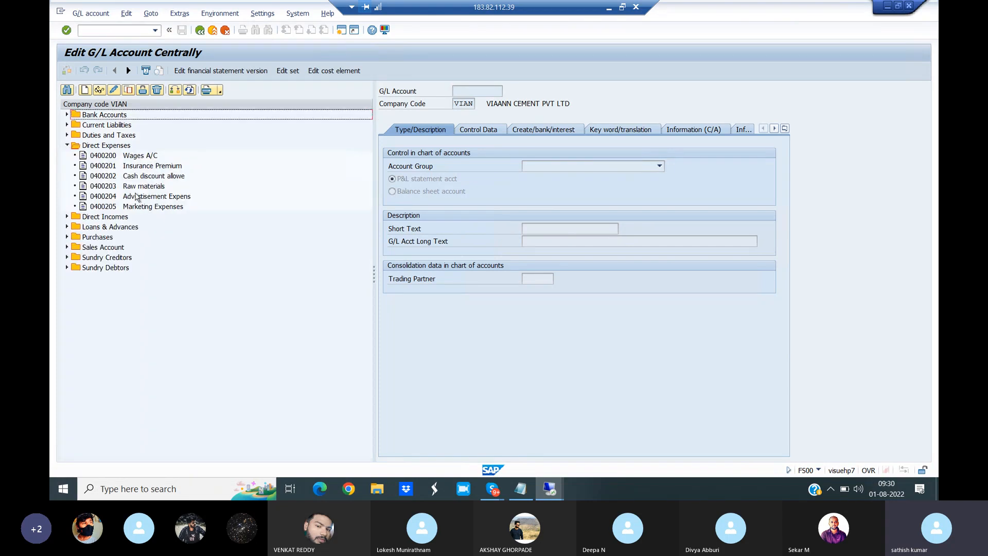
pyautogui.click(137, 188)
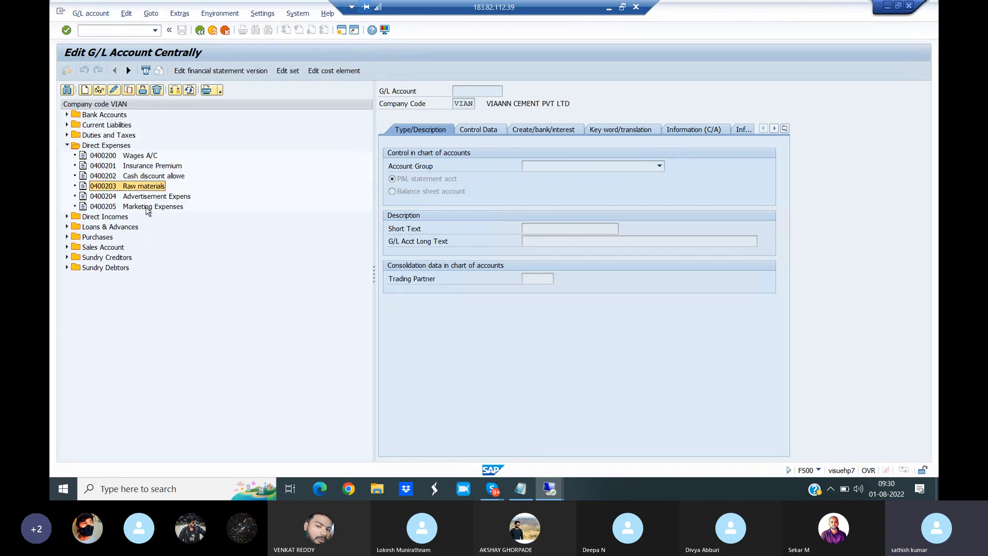
pyautogui.click(146, 208)
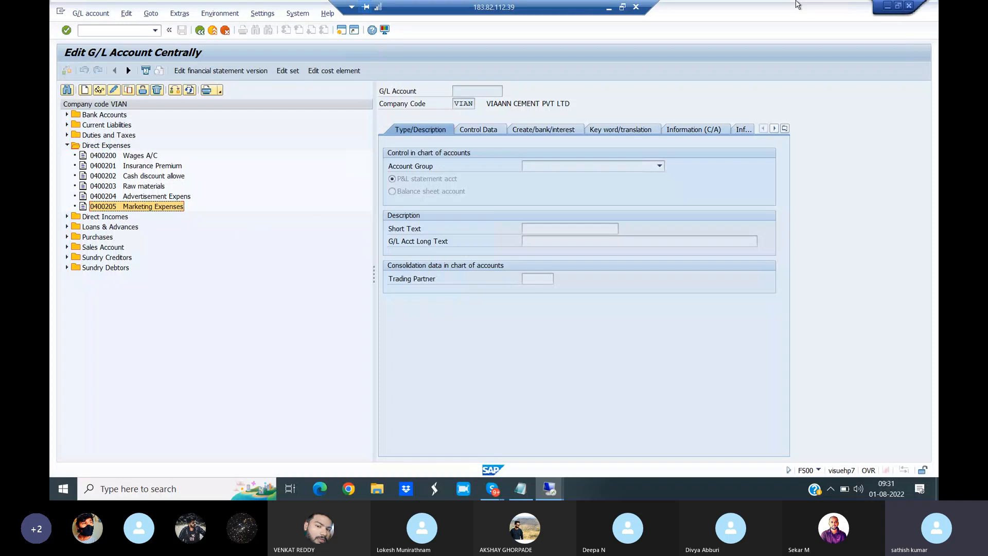
pyautogui.click(911, 7)
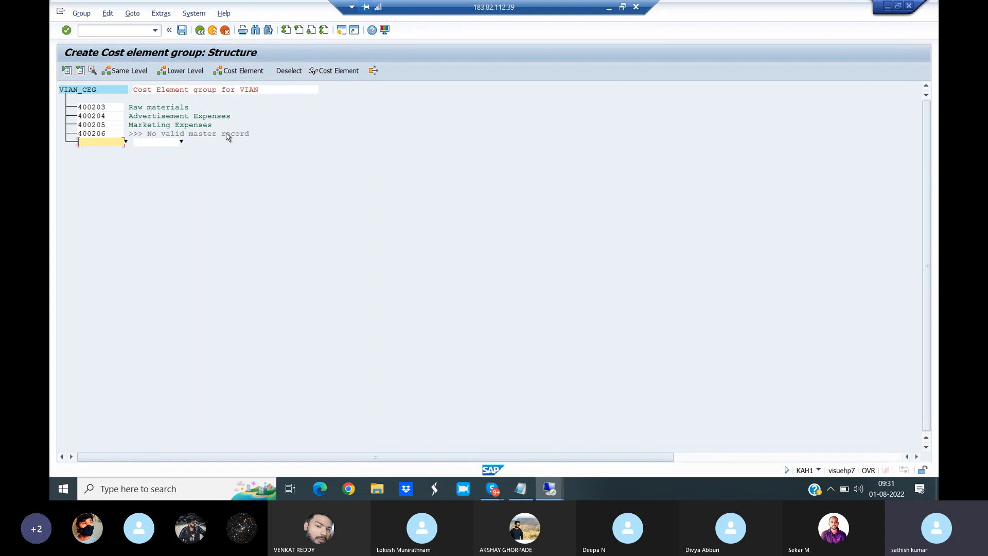
# - Save the cost element group VIAN_CEG
pyautogui.click(182, 31)
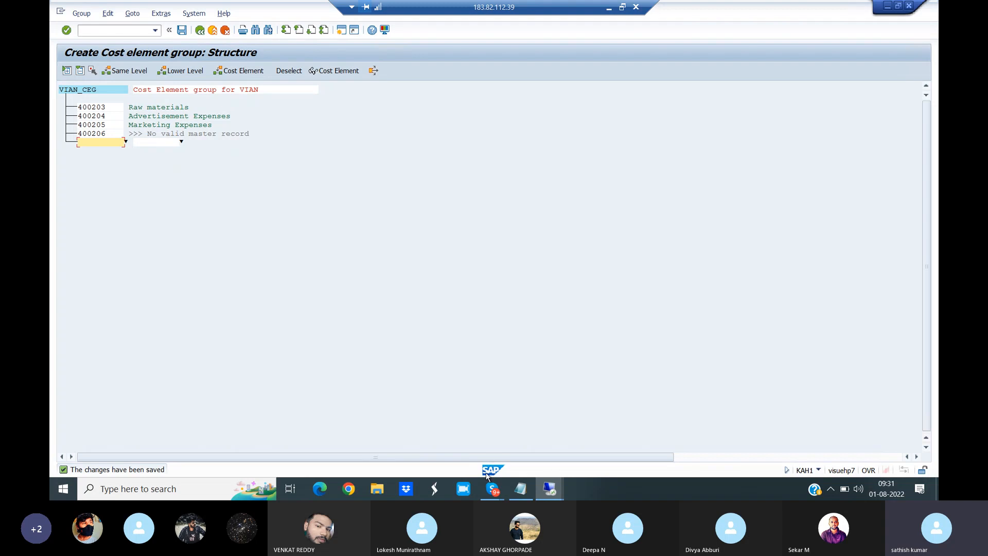
# - Switch to the Skype call window and end the call
pyautogui.moveTo(487, 495)
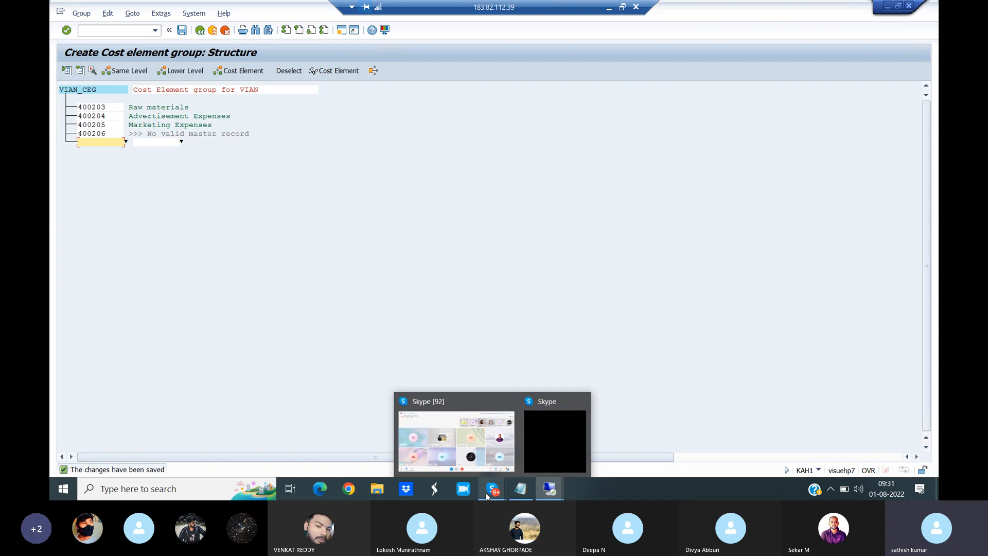
pyautogui.click(464, 428)
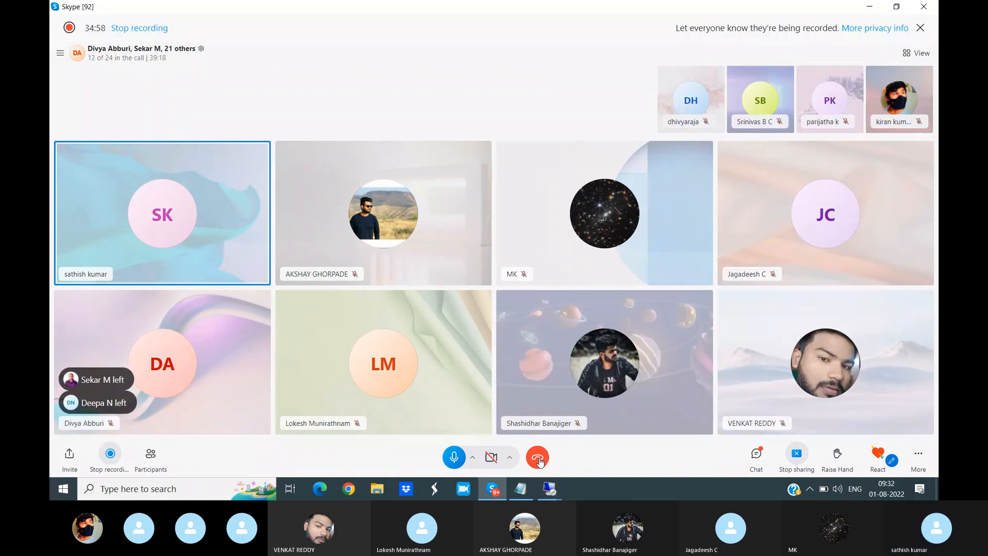
pyautogui.click(538, 458)
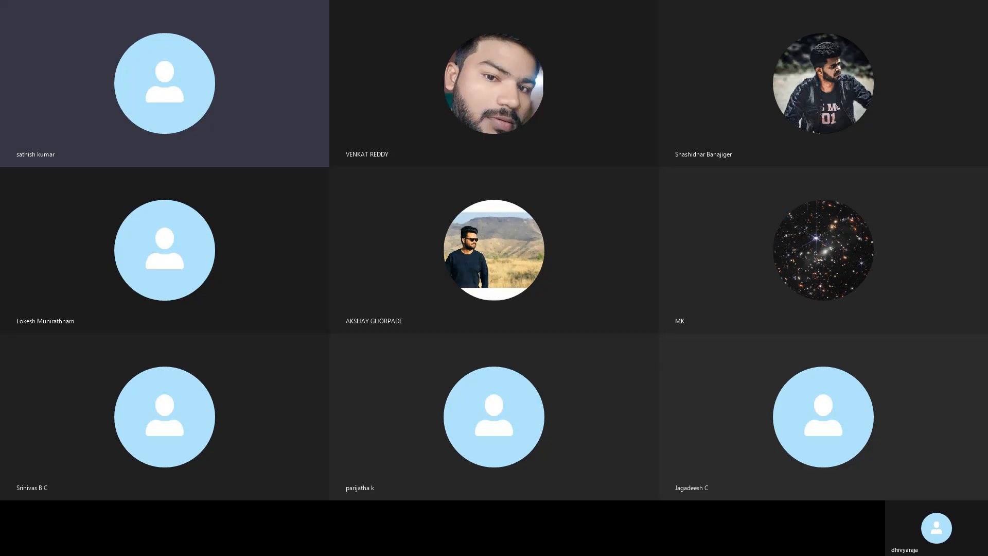